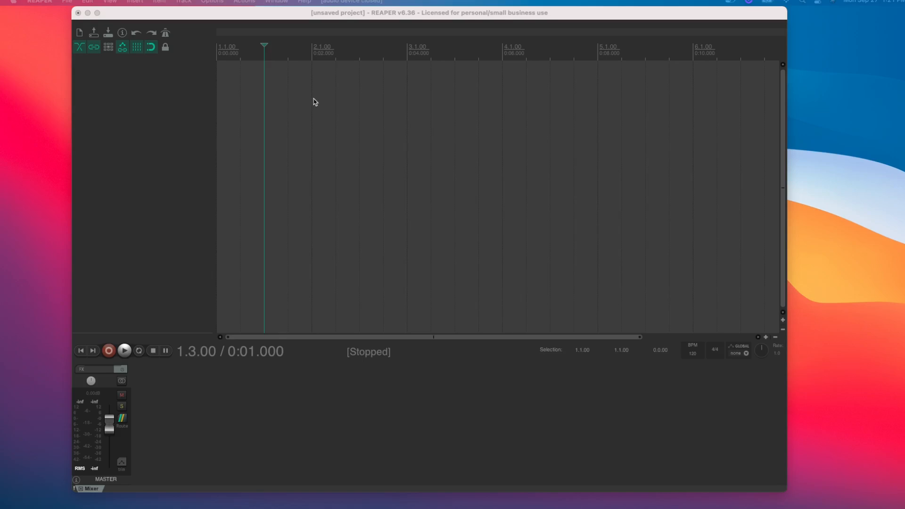
Insert the media file marimba-scale.wav on a new track at the edit cursor, position 1.3.00.
{"action": "left_click", "coordinate": [220, 18]}
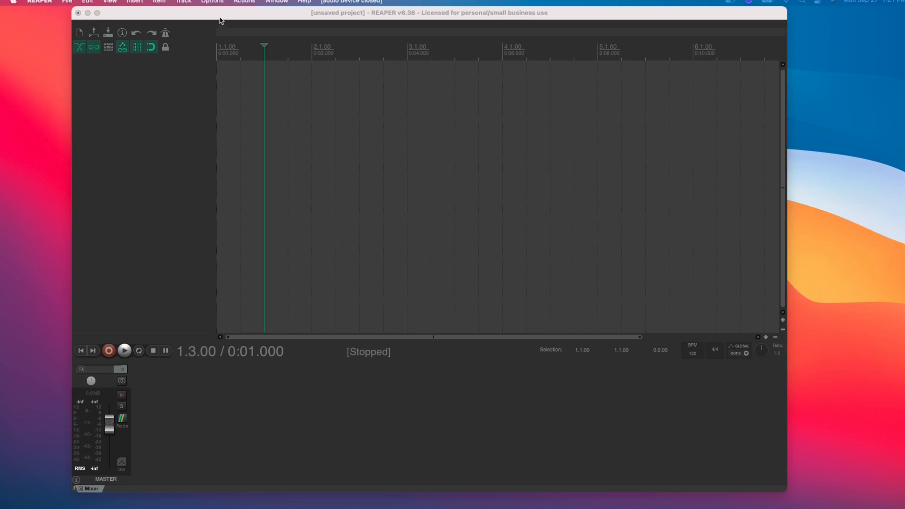
{"action": "left_click", "coordinate": [135, 2]}
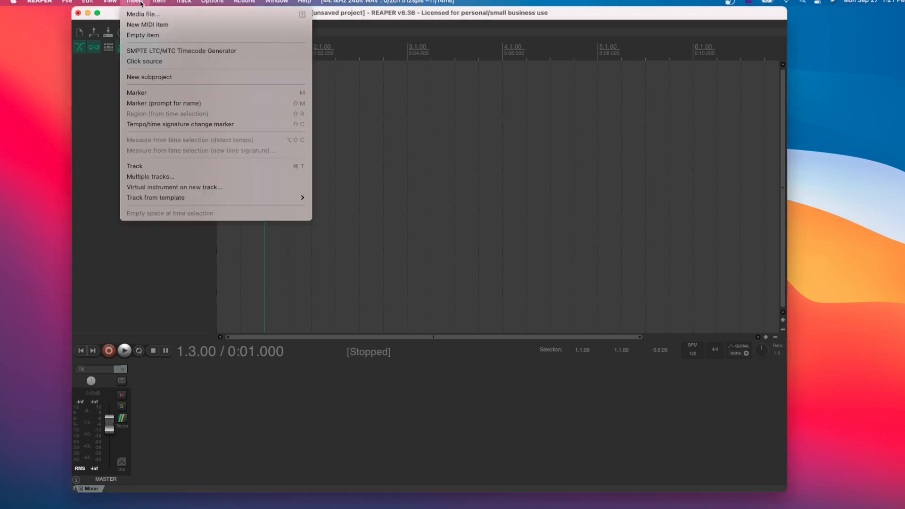
{"action": "left_click", "coordinate": [141, 14]}
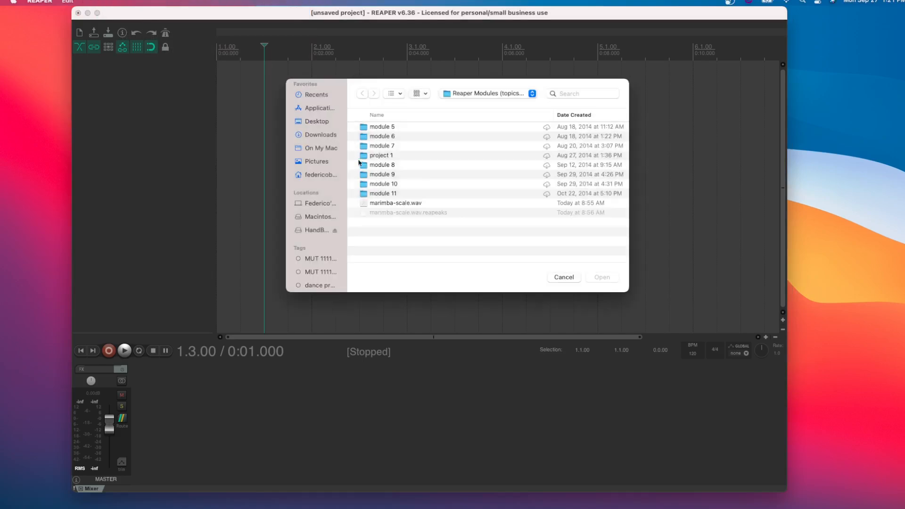
{"action": "left_click", "coordinate": [369, 205]}
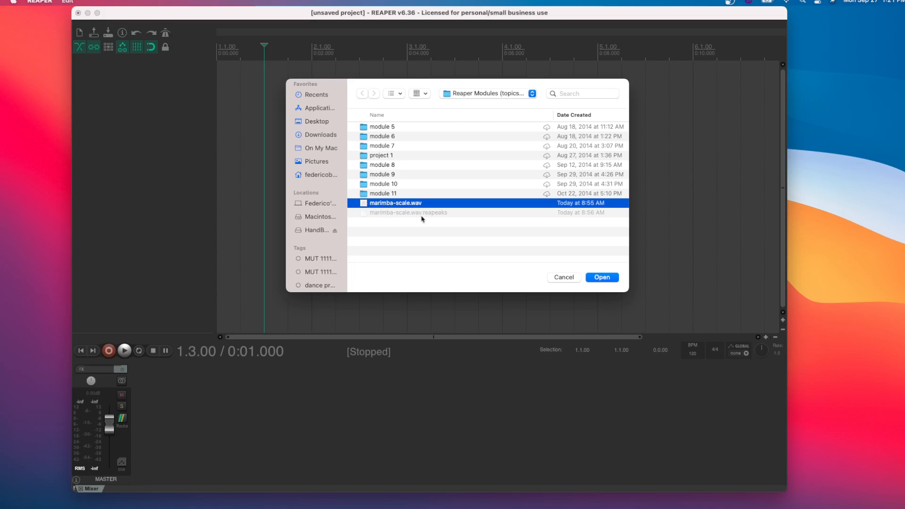
{"action": "left_click", "coordinate": [602, 278]}
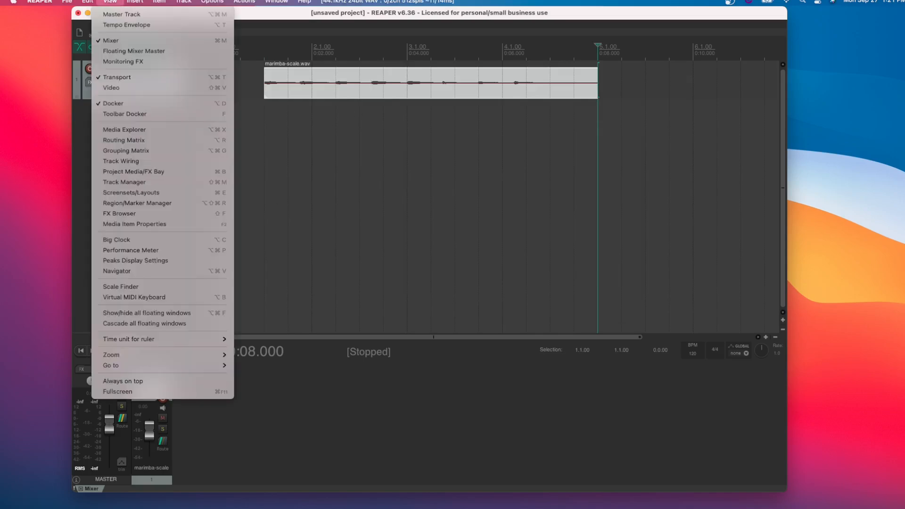
{"action": "left_click", "coordinate": [109, 2]}
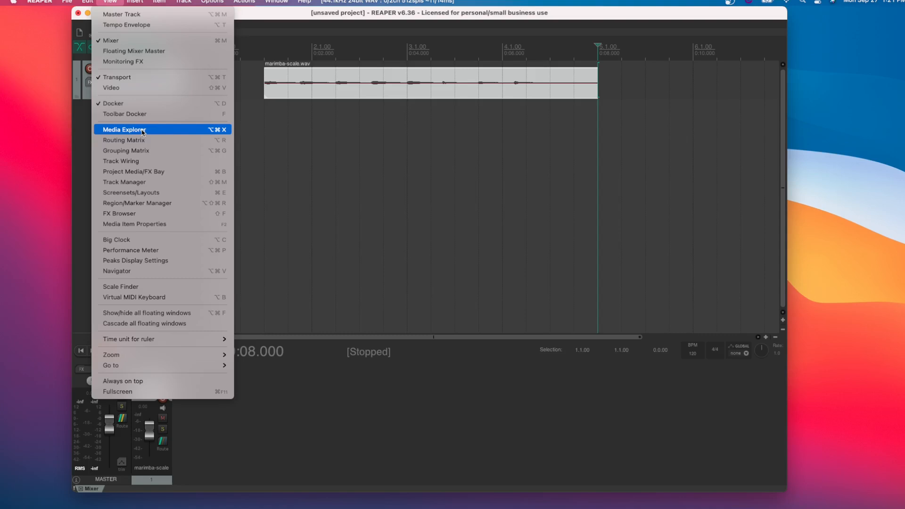
{"action": "left_click", "coordinate": [350, 134]}
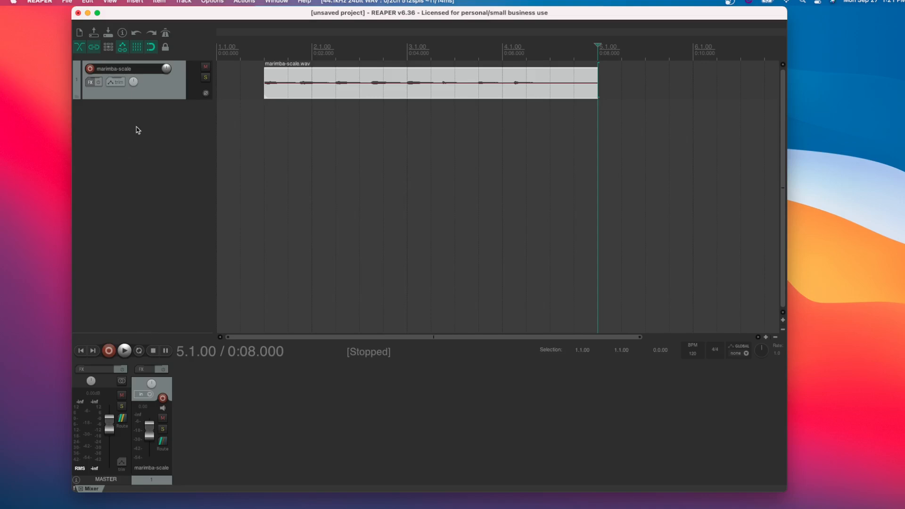
Open the marimba-scale track's name for editing in the track list and on its mixer strip, leaving both without entering text.
{"action": "double_click", "coordinate": [129, 70]}
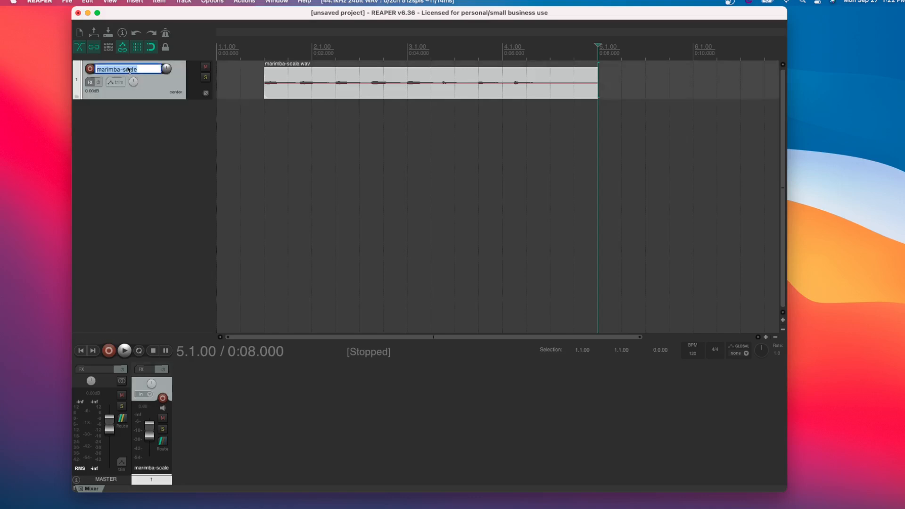
{"action": "left_click", "coordinate": [181, 328]}
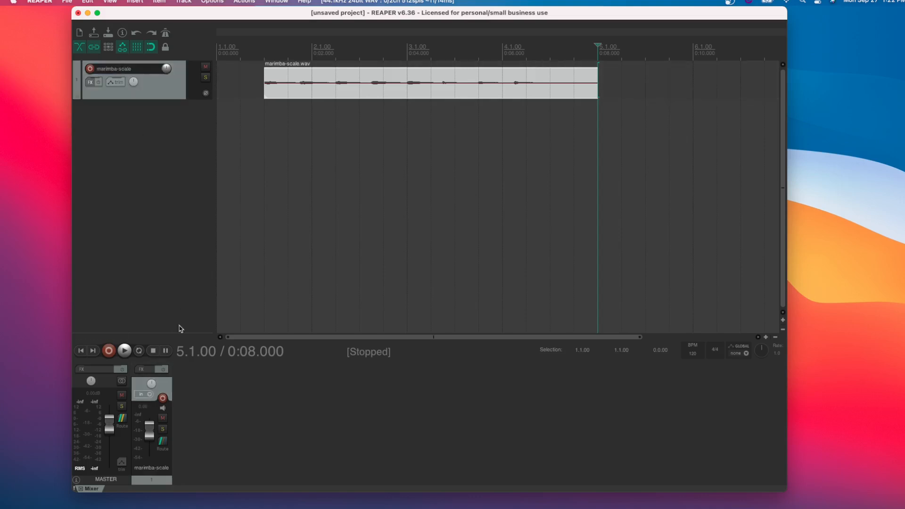
{"action": "double_click", "coordinate": [154, 469]}
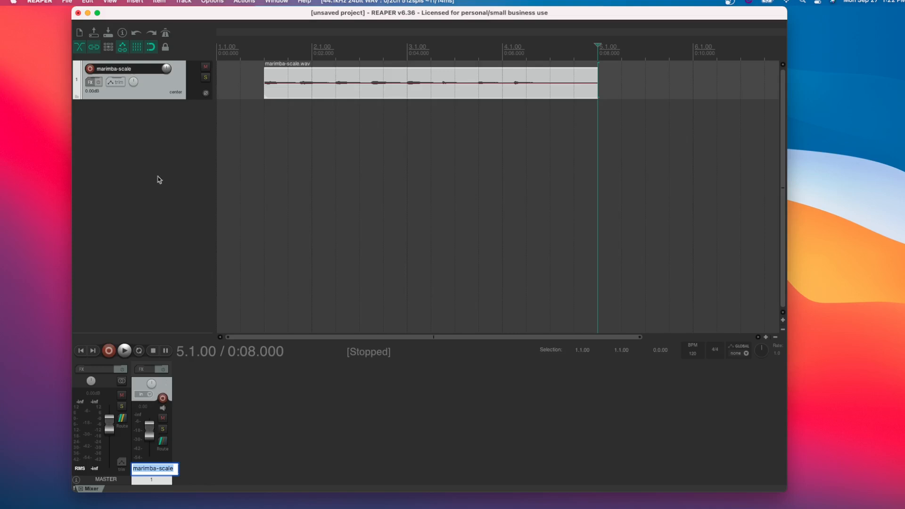
{"action": "left_click", "coordinate": [160, 158]}
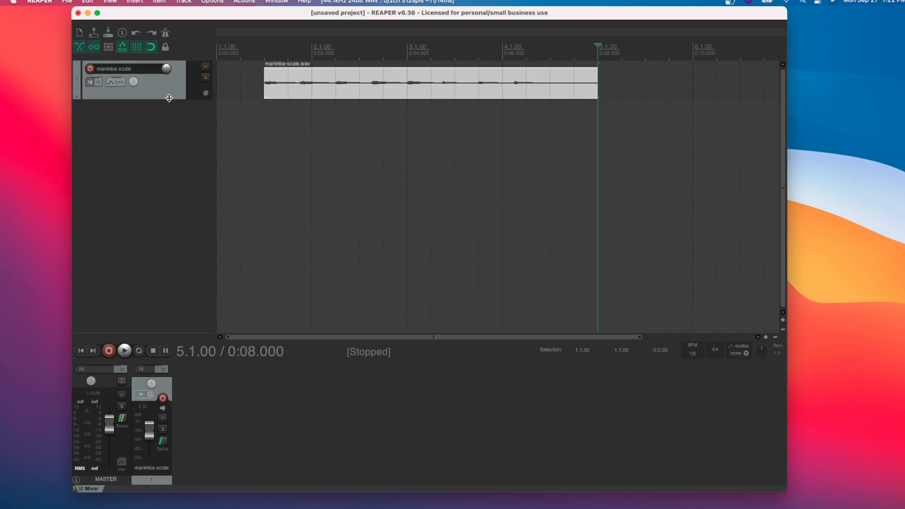
Enlarge the marimba-scale track's height and rename the take of its media item as SCALE.
{"action": "left_click_drag", "start_coordinate": [169, 98], "coordinate": [161, 167]}
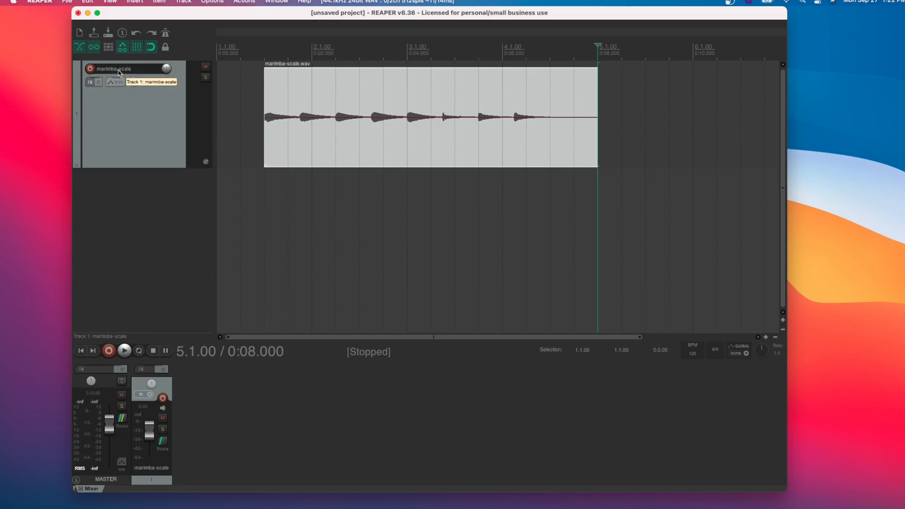
{"action": "double_click", "coordinate": [301, 86]}
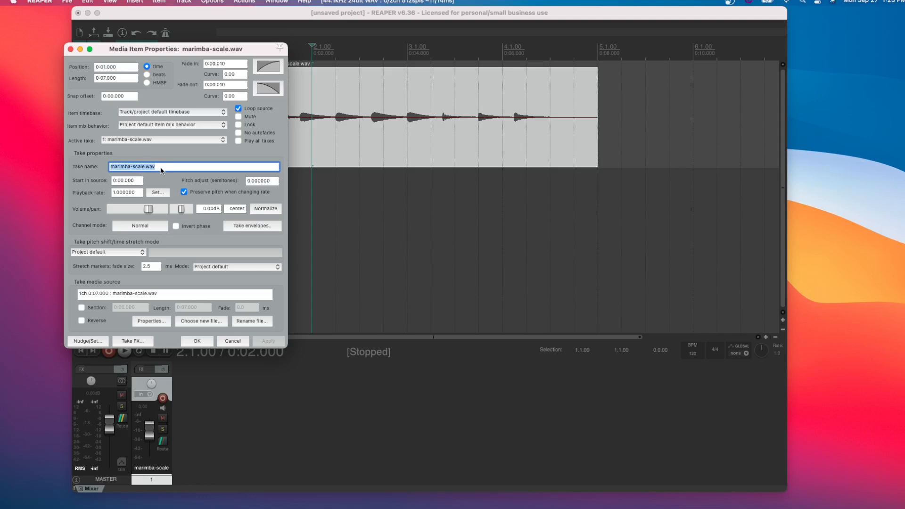
{"action": "type", "text": "SCALE"}
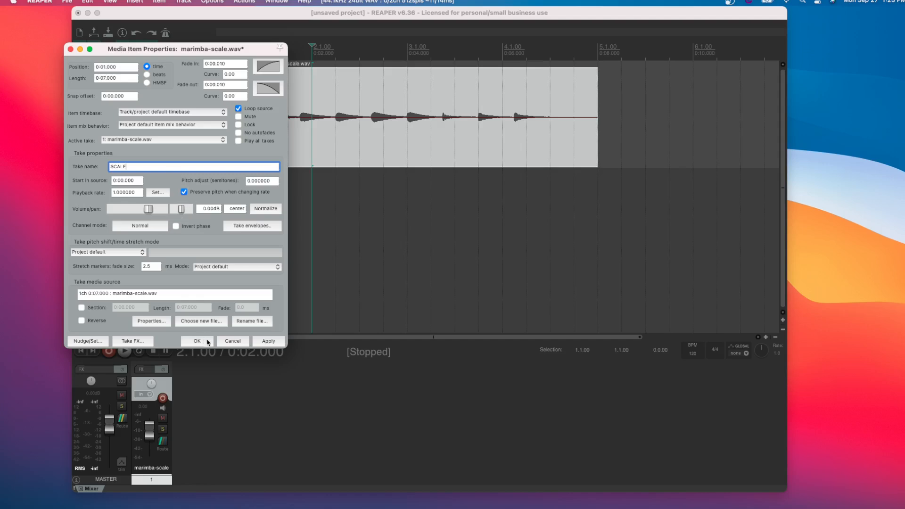
{"action": "left_click", "coordinate": [263, 343]}
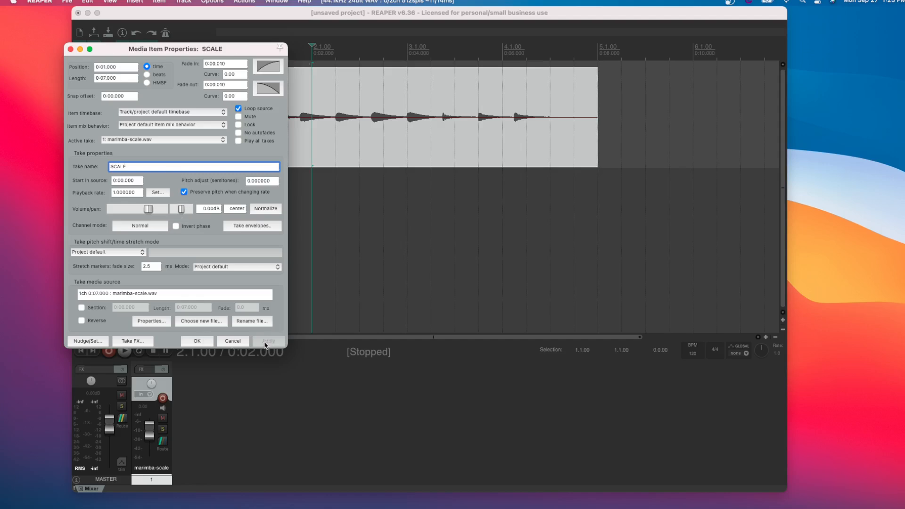
{"action": "left_click", "coordinate": [197, 342]}
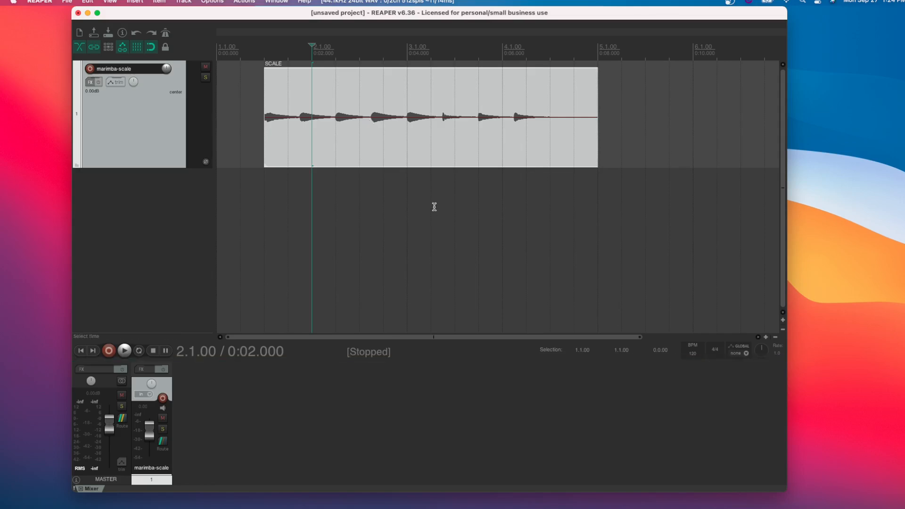
Set the time ruler's unit to Minutes:Seconds.
{"action": "right_click", "coordinate": [356, 47]}
{"action": "left_click", "coordinate": [343, 47]}
{"action": "right_click", "coordinate": [349, 48]}
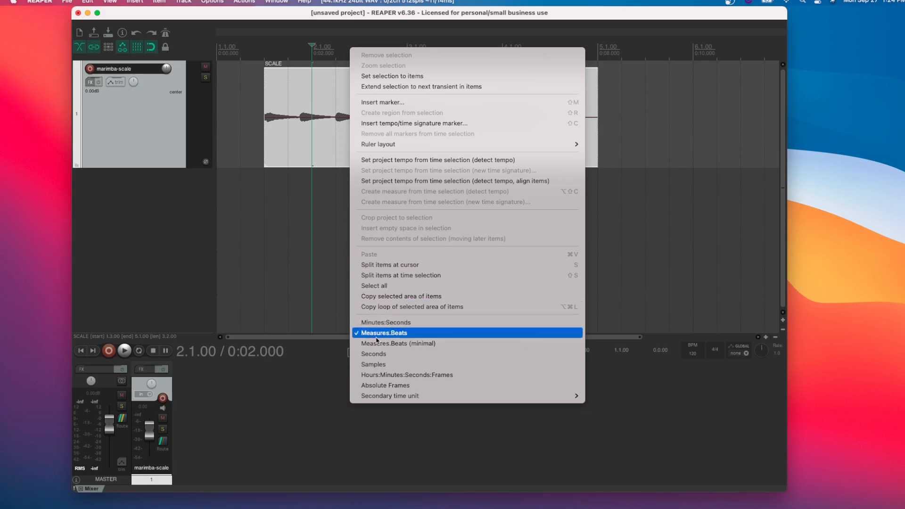
{"action": "left_click", "coordinate": [396, 324]}
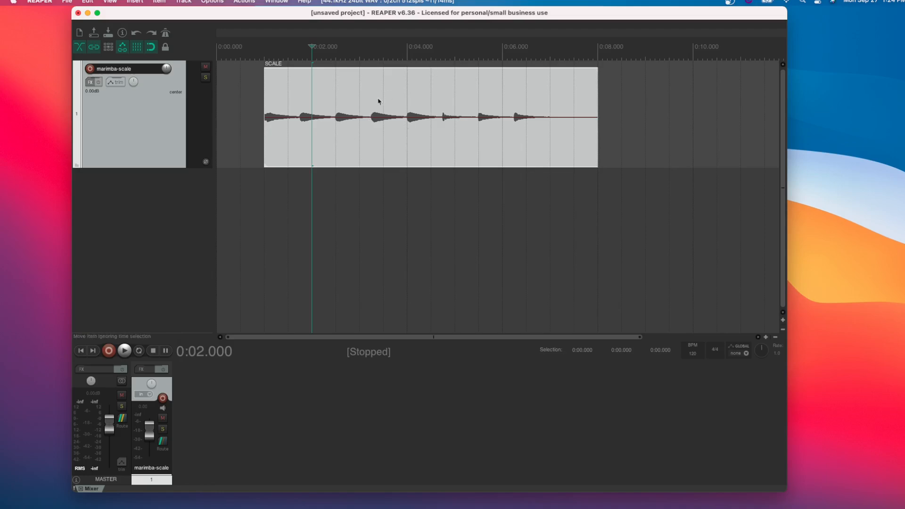
Place the edit cursor at 0:00.000 and move the SCALE item to start at about 3.5 seconds.
{"action": "scroll", "coordinate": [335, 106], "scroll_direction": "up", "scroll_amount": 2}
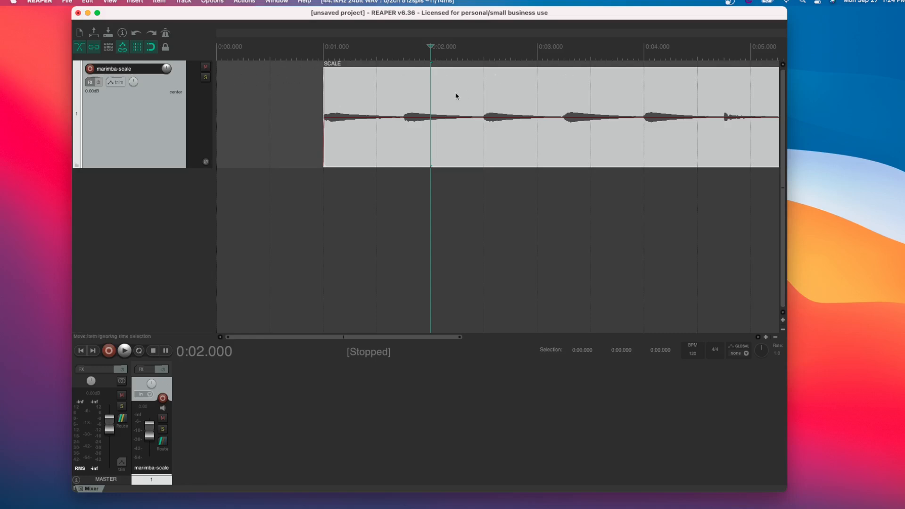
{"action": "scroll", "coordinate": [455, 96], "scroll_direction": "up", "scroll_amount": 2}
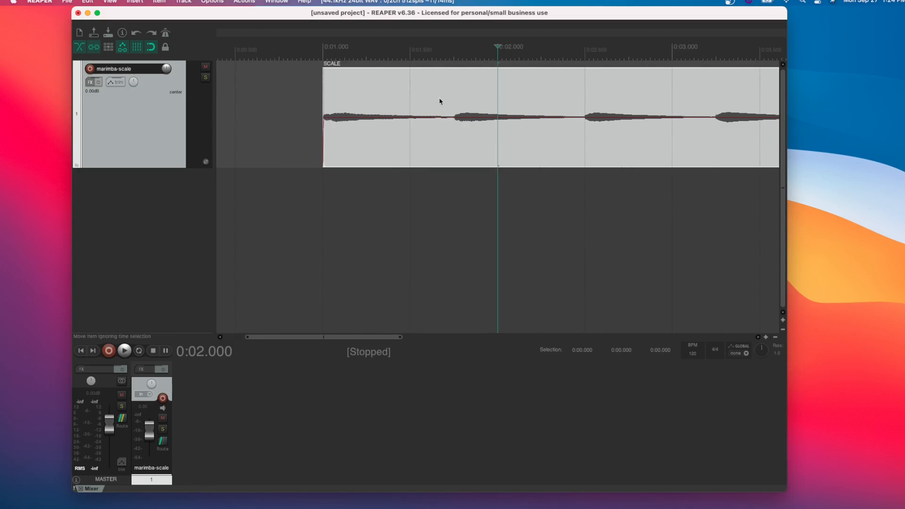
{"action": "scroll", "coordinate": [440, 103], "scroll_direction": "down", "scroll_amount": 1}
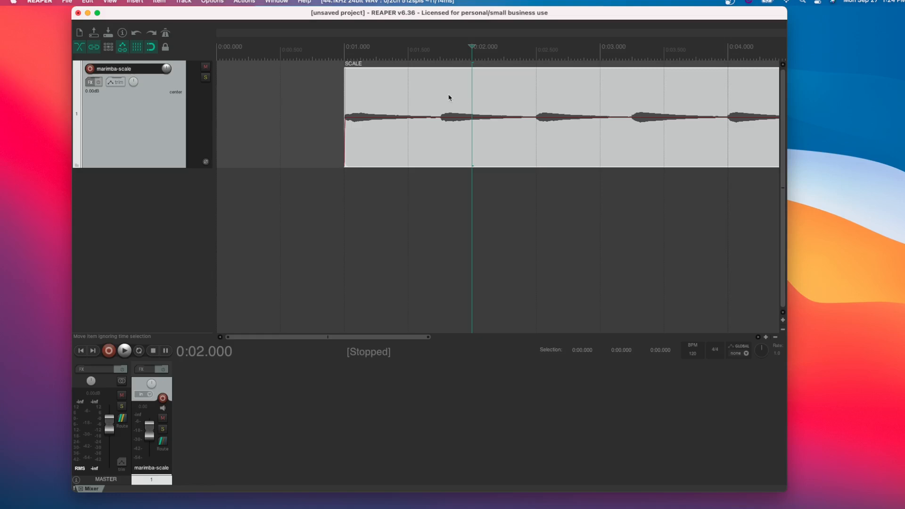
{"action": "scroll", "coordinate": [416, 97], "scroll_direction": "down", "scroll_amount": 3}
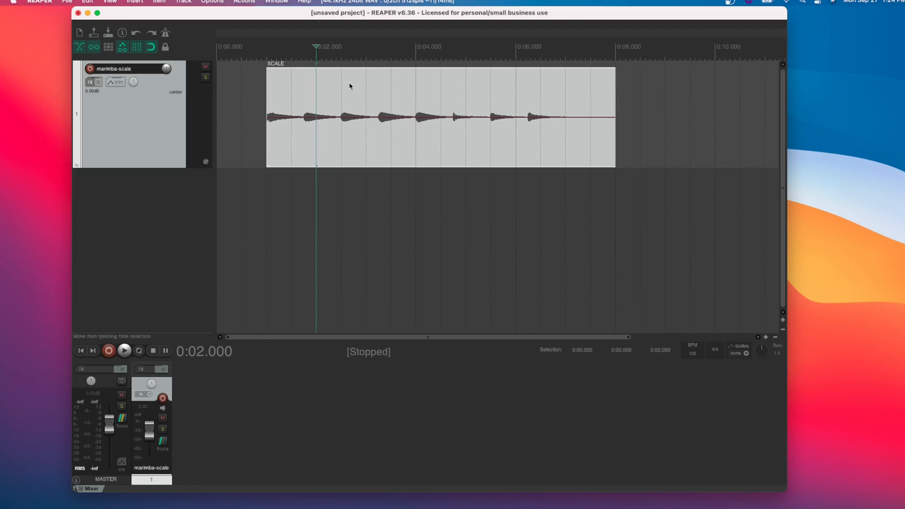
{"action": "left_click", "coordinate": [218, 63]}
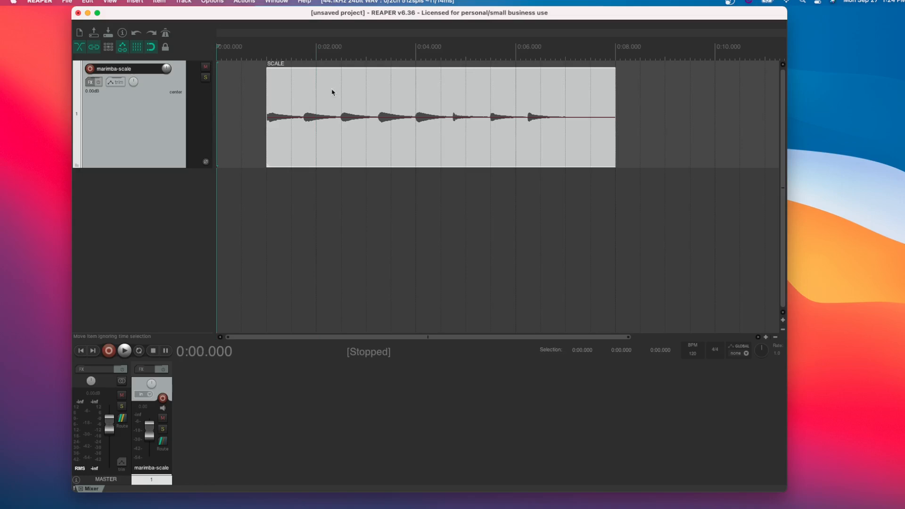
{"action": "left_click_drag", "start_coordinate": [332, 93], "coordinate": [450, 122]}
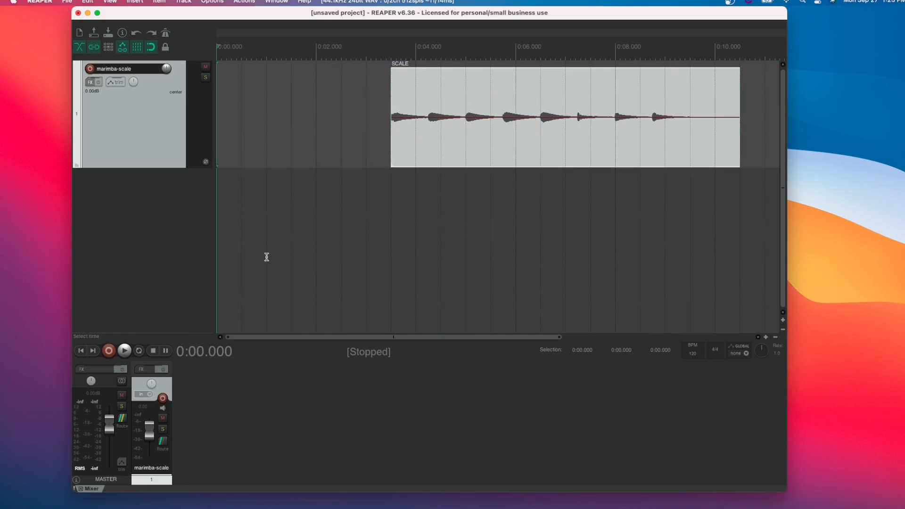
Move the SCALE item to start at 2.5 seconds and place the edit cursor at its beginning, 0:02.500.
{"action": "left_click_drag", "start_coordinate": [440, 85], "coordinate": [357, 82]}
{"action": "scroll", "coordinate": [357, 82], "scroll_direction": "up", "scroll_amount": 2}
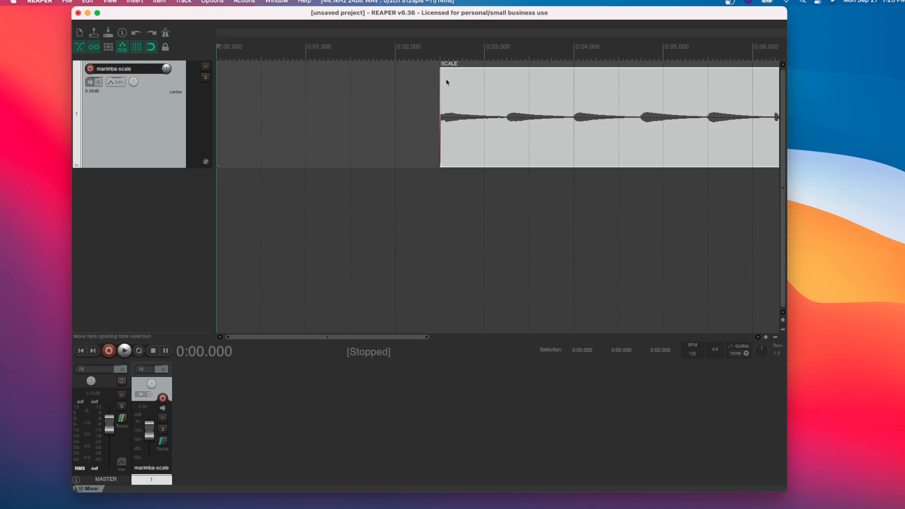
{"action": "left_click", "coordinate": [439, 55]}
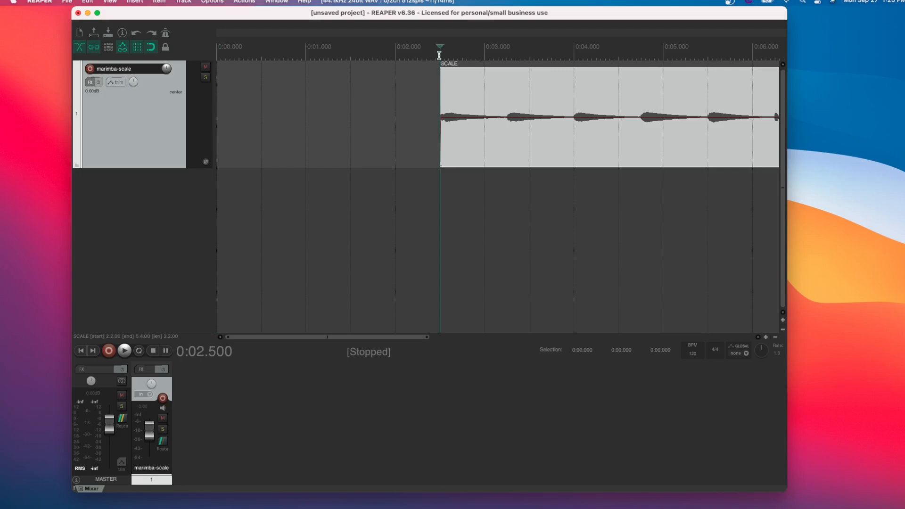
Shift the SCALE item back to start at 2 seconds and forward to start at 3.5 seconds.
{"action": "left_click_drag", "start_coordinate": [470, 79], "coordinate": [411, 86]}
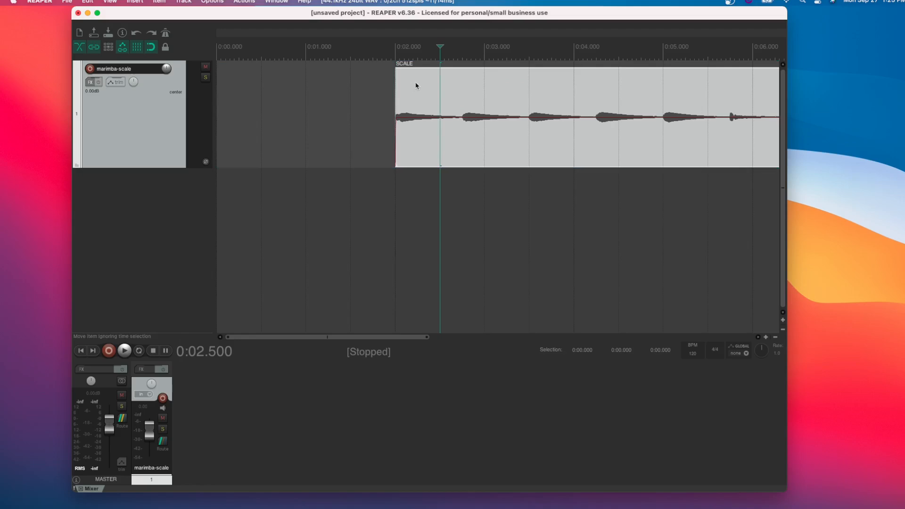
{"action": "left_click_drag", "start_coordinate": [416, 85], "coordinate": [543, 91]}
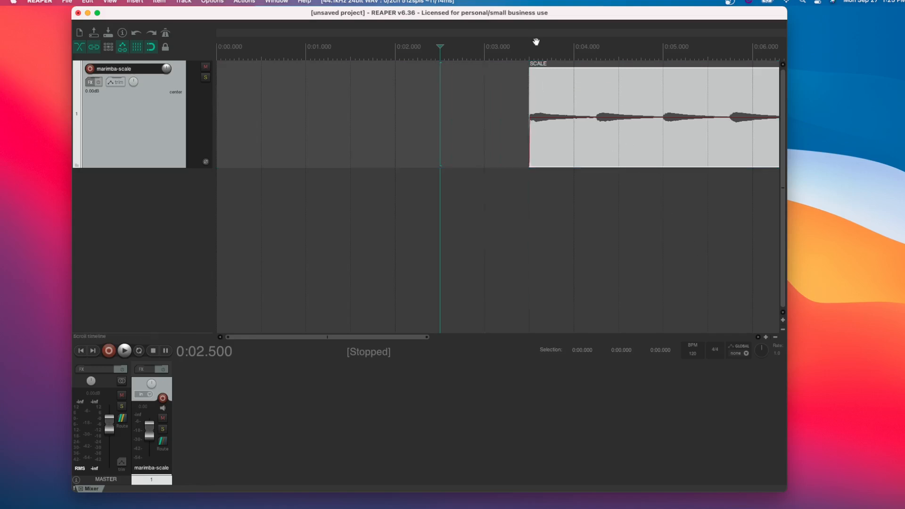
Set the time ruler's unit to Measures.Beats and move the SCALE item to start at 3.1.00.
{"action": "right_click", "coordinate": [522, 49]}
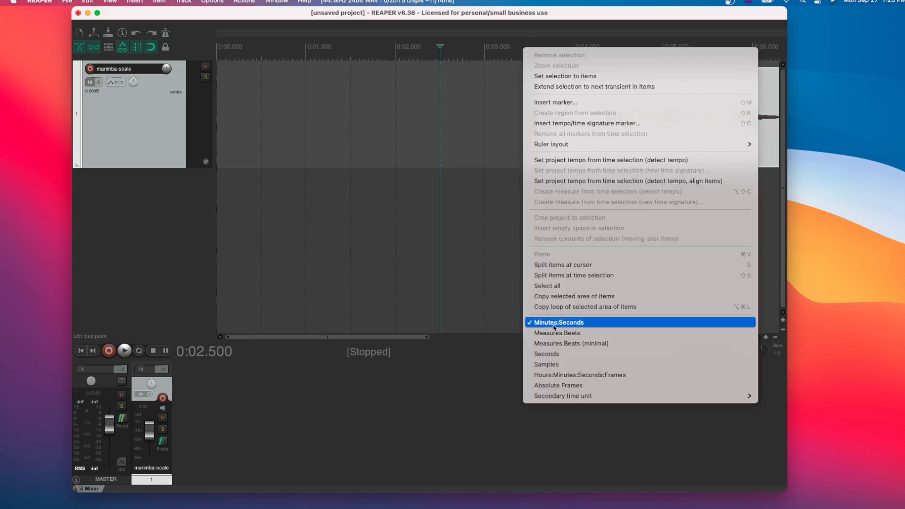
{"action": "left_click", "coordinate": [556, 333]}
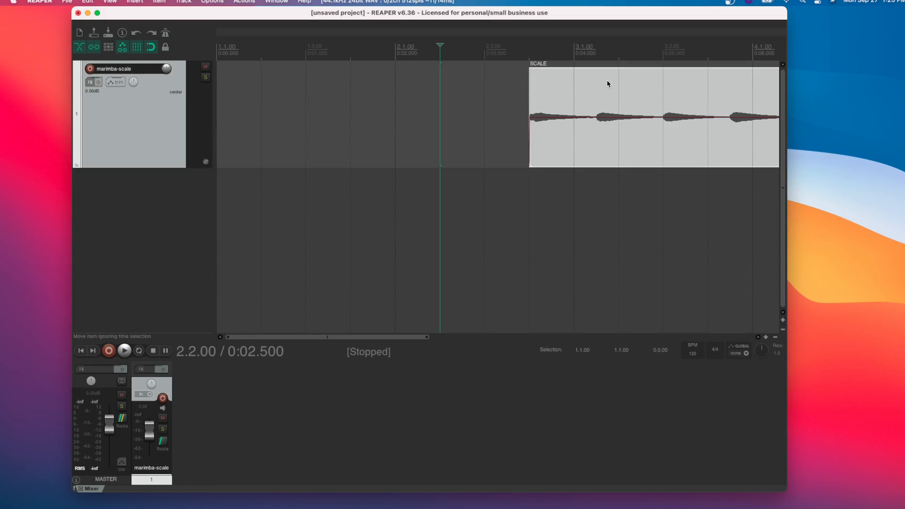
{"action": "left_click_drag", "start_coordinate": [607, 81], "coordinate": [628, 87]}
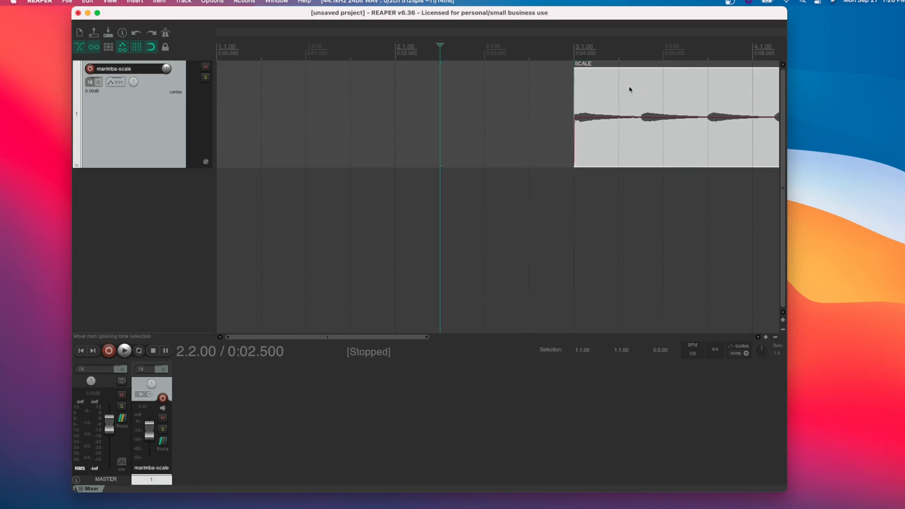
Switch the time ruler's unit from measures back to Minutes:Seconds.
{"action": "right_click", "coordinate": [517, 54]}
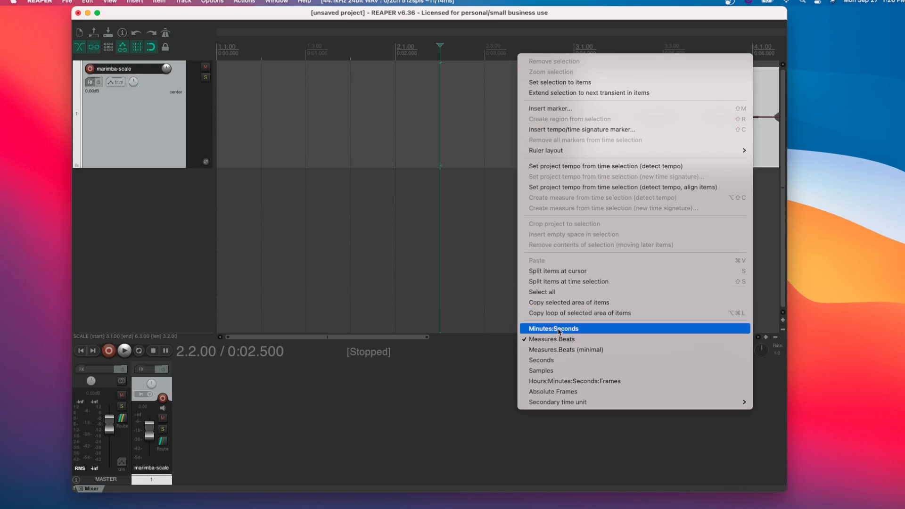
{"action": "left_click", "coordinate": [559, 330]}
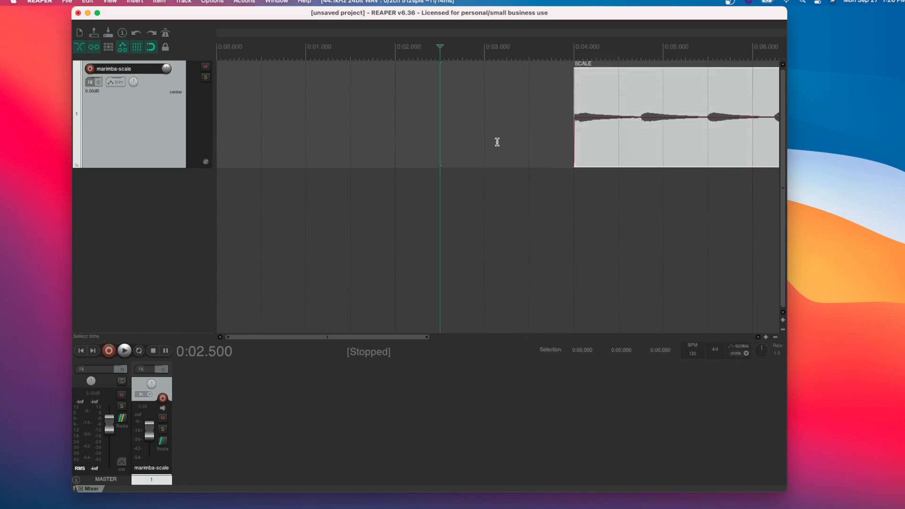
{"action": "scroll", "coordinate": [498, 143], "scroll_direction": "down", "scroll_amount": 3}
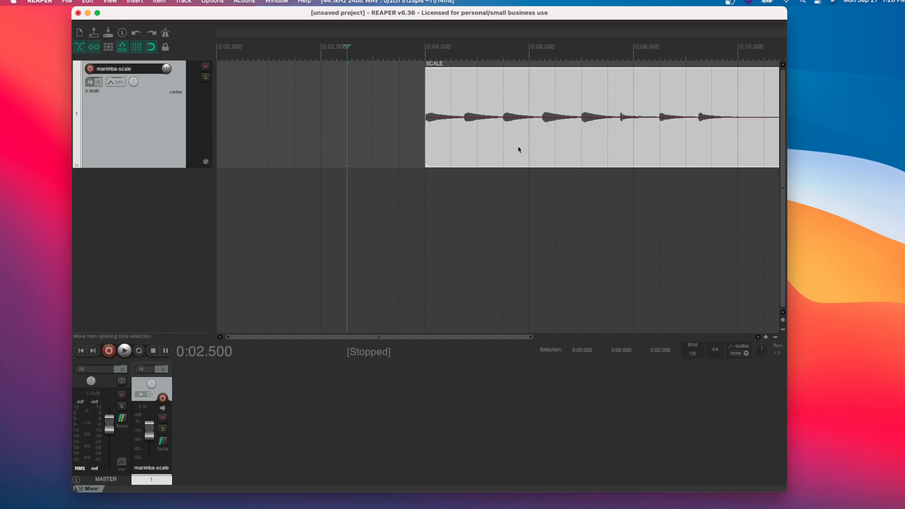
{"action": "scroll", "coordinate": [418, 140], "scroll_direction": "up", "scroll_amount": 3}
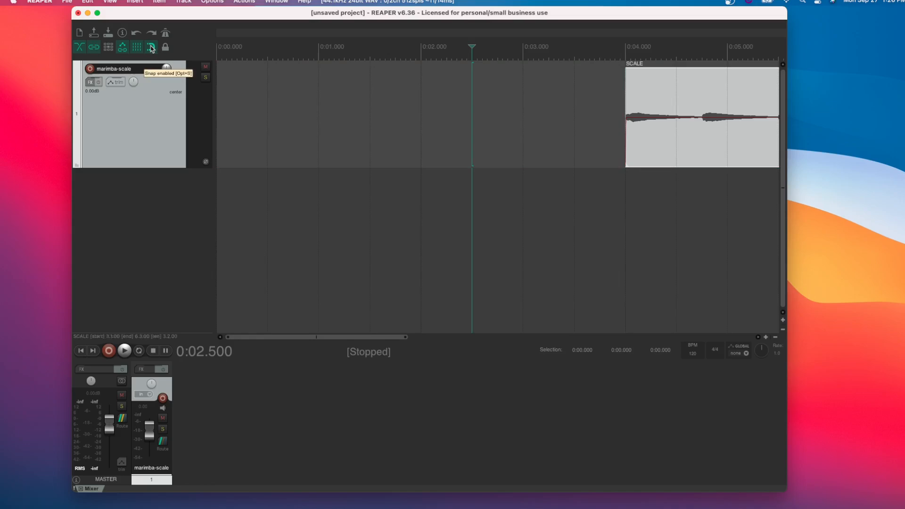
Disable snapping and shift the SCALE item freely between grid lines, ending with its start at 0:04.154.
{"action": "left_click", "coordinate": [152, 48]}
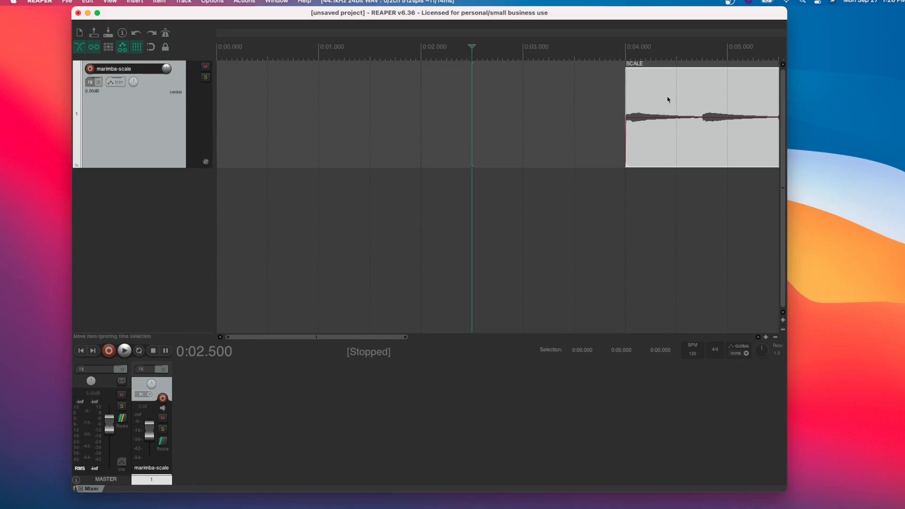
{"action": "left_click_drag", "start_coordinate": [668, 100], "coordinate": [639, 106]}
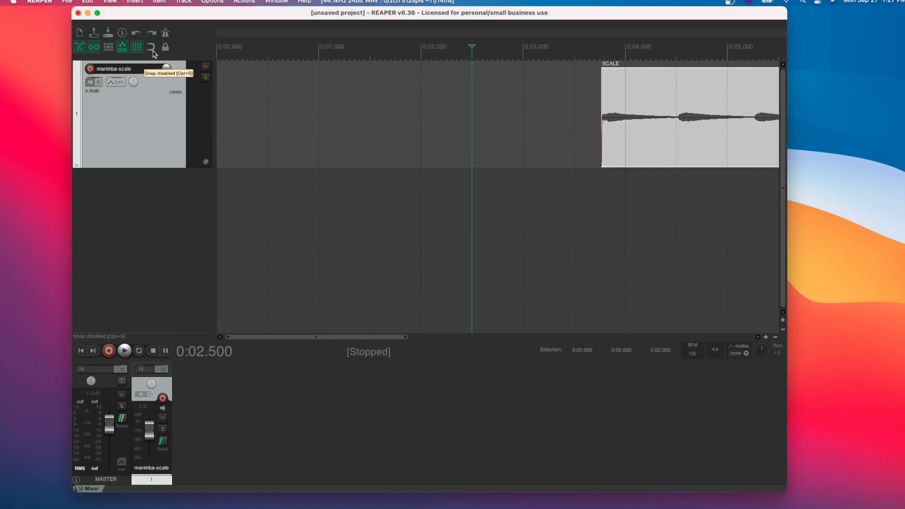
{"action": "mouse_move", "coordinate": [654, 89]}
{"action": "left_mouse_down"}
{"action": "mouse_move", "coordinate": [641, 96]}
{"action": "mouse_move", "coordinate": [649, 98]}
{"action": "left_mouse_up"}
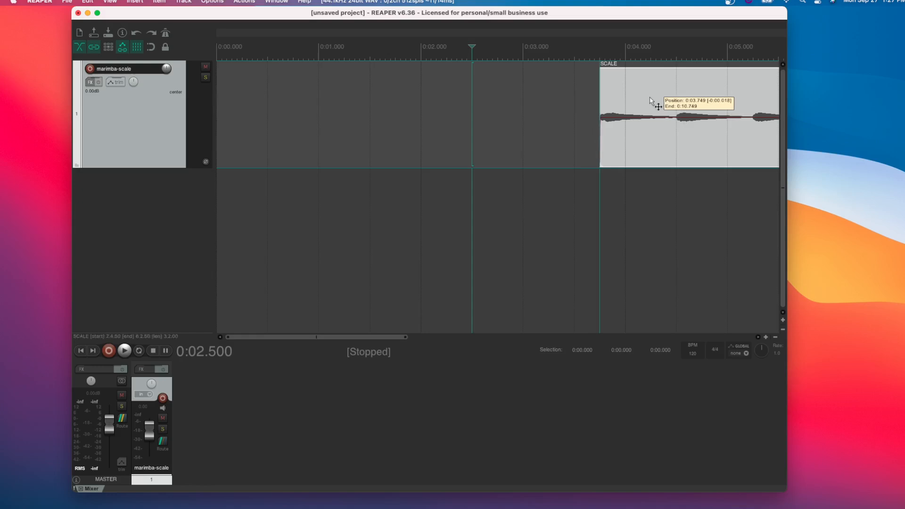
{"action": "left_click_drag", "start_coordinate": [650, 97], "coordinate": [613, 90]}
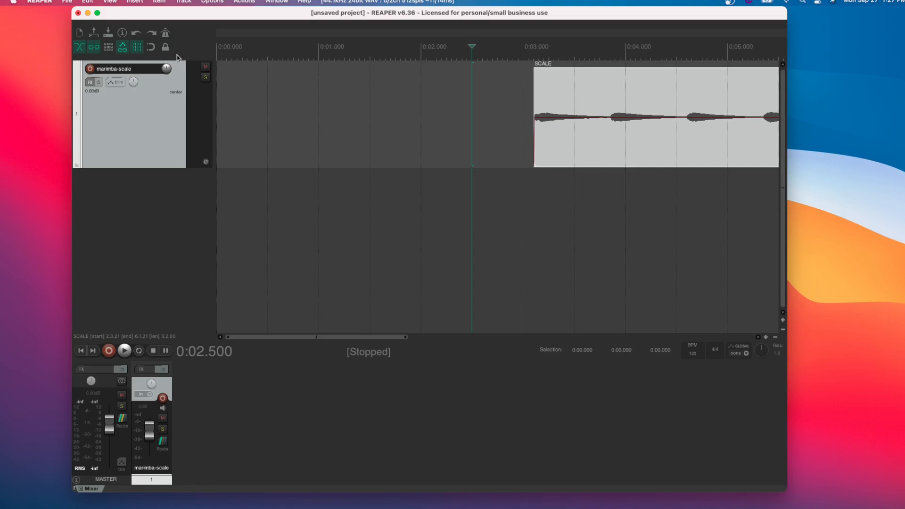
{"action": "left_click_drag", "start_coordinate": [606, 83], "coordinate": [693, 95]}
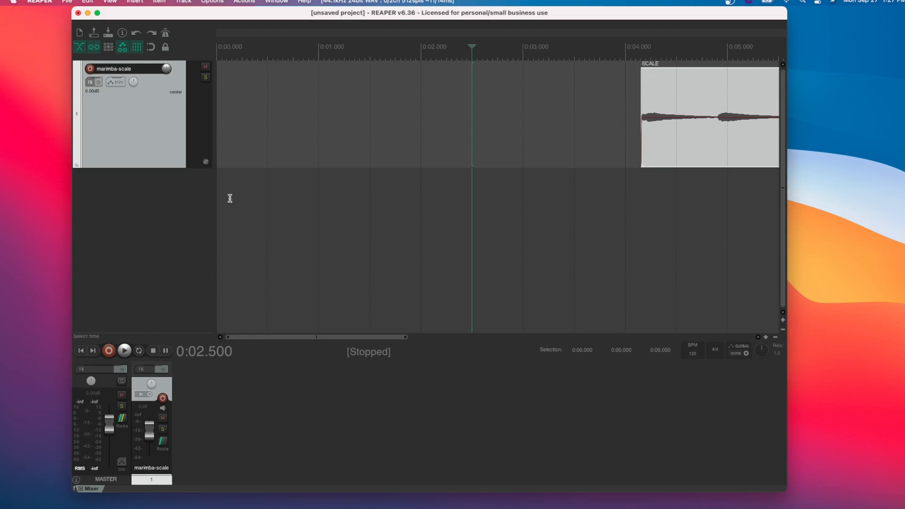
Play the project from its beginning to hear where the SCALE item enters, and stop playback.
{"action": "left_click", "coordinate": [79, 351]}
{"action": "key", "text": "space"}
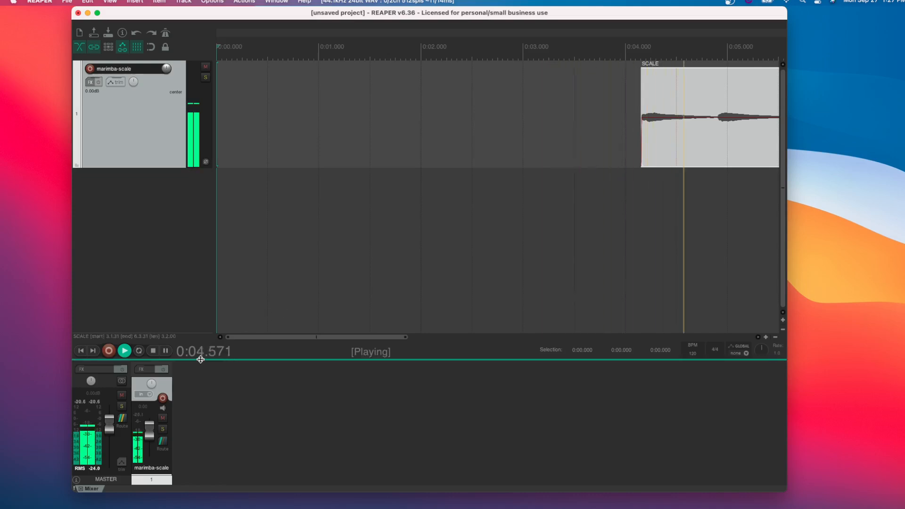
{"action": "key", "text": "space"}
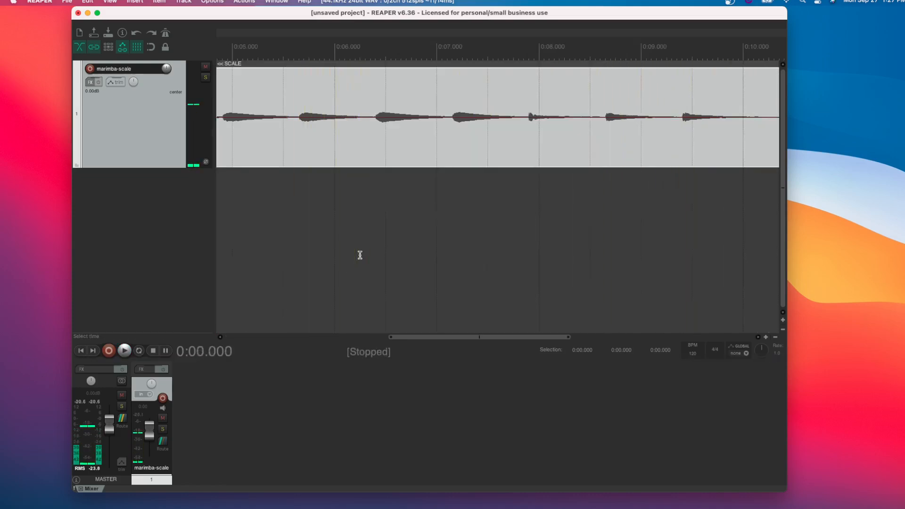
Check the SCALE item's exact start position in its Media Item Properties and cancel the dialog.
{"action": "scroll", "coordinate": [356, 248], "scroll_direction": "left", "scroll_amount": 2}
{"action": "scroll", "coordinate": [356, 247], "scroll_direction": "up", "scroll_amount": 2}
{"action": "scroll", "coordinate": [357, 247], "scroll_direction": "down", "scroll_amount": 3}
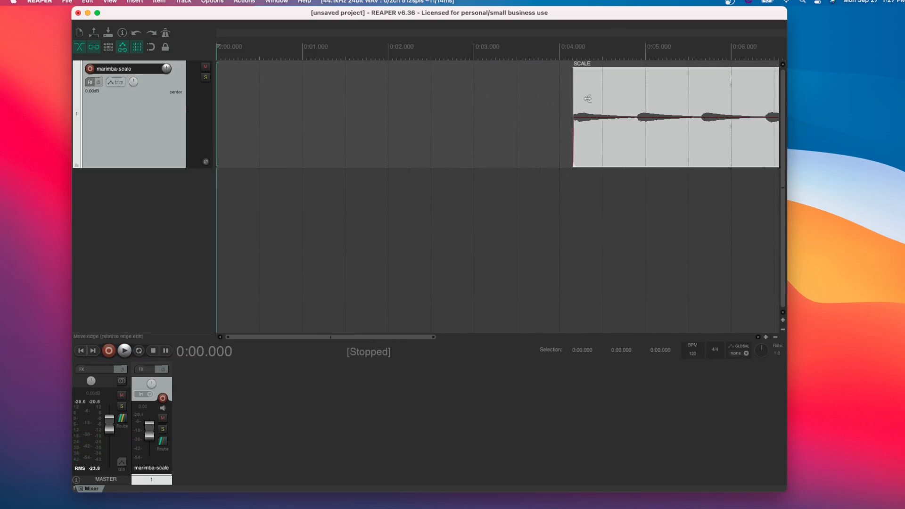
{"action": "double_click", "coordinate": [605, 97]}
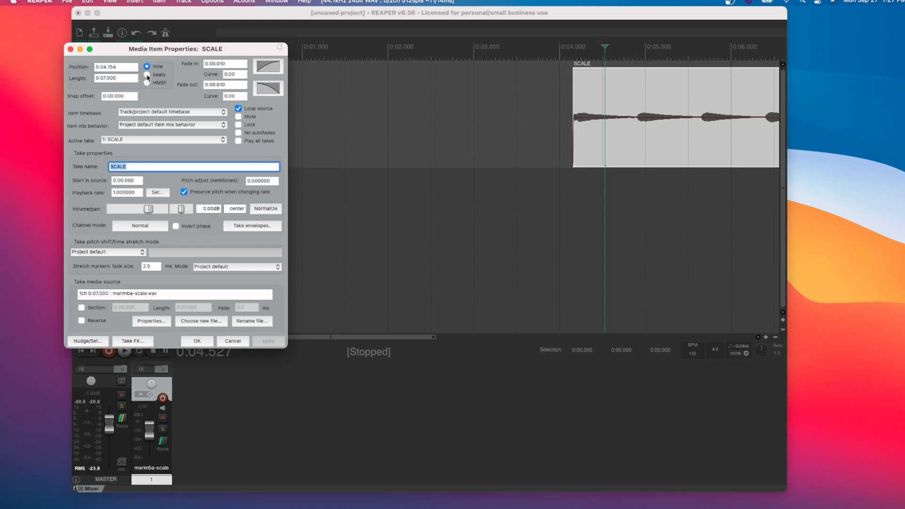
{"action": "left_click", "coordinate": [236, 344]}
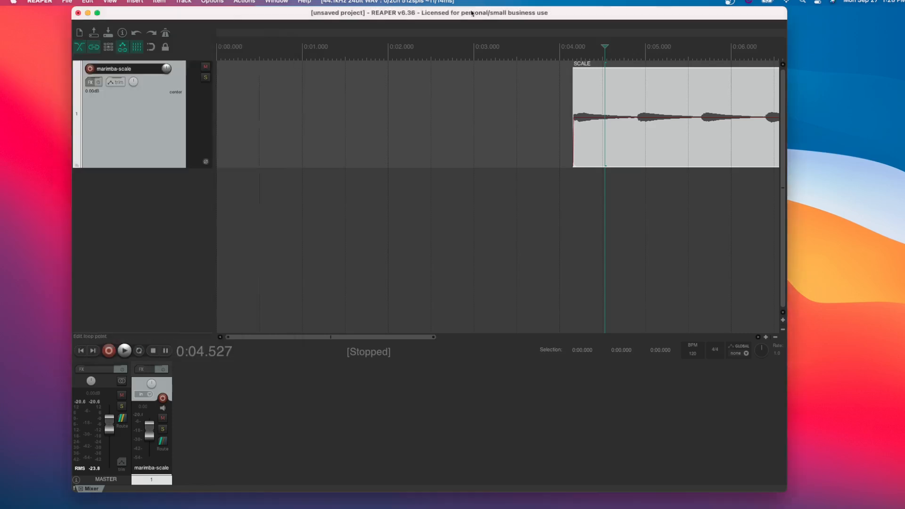
Set the time ruler's unit to Measures.Beats and, with snapping enabled, move the SCALE item to start at 3.2.00.
{"action": "right_click", "coordinate": [443, 53]}
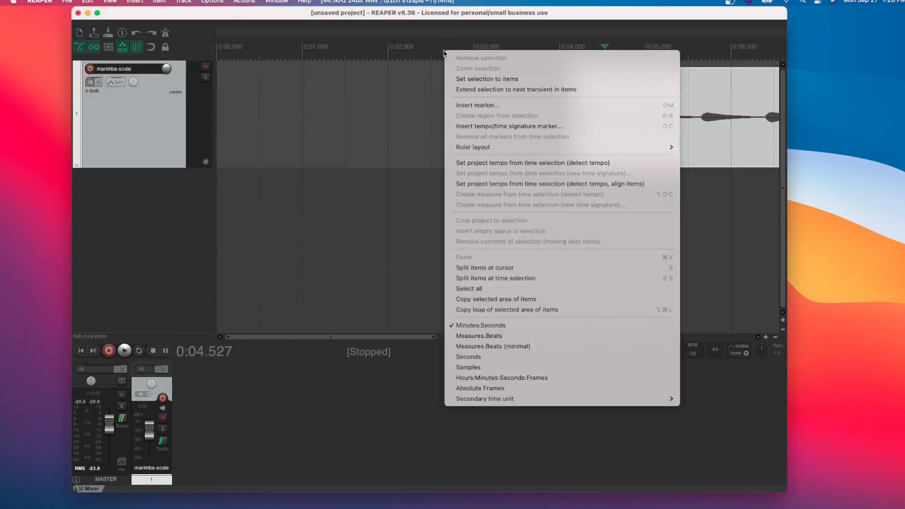
{"action": "left_click", "coordinate": [479, 335]}
{"action": "left_click_drag", "start_coordinate": [667, 91], "coordinate": [722, 83]}
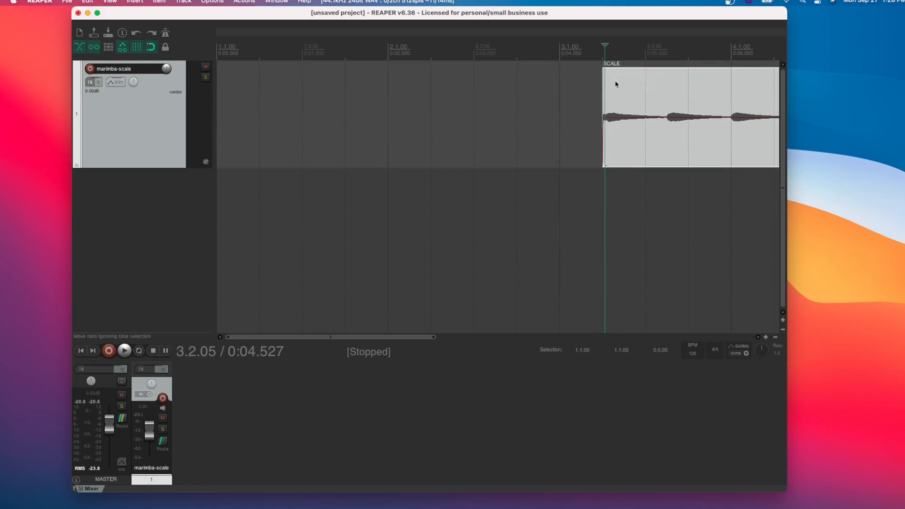
{"action": "left_click_drag", "start_coordinate": [619, 79], "coordinate": [621, 81]}
View the SCALE item's position in beats in its Media Item Properties and cancel the dialog.
{"action": "left_click", "coordinate": [633, 87]}
{"action": "double_click", "coordinate": [633, 91]}
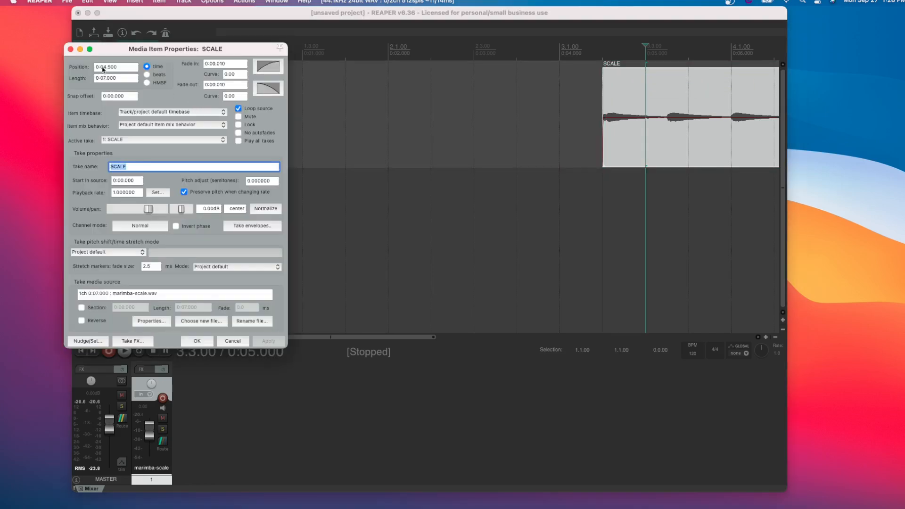
{"action": "left_click", "coordinate": [147, 75]}
{"action": "left_click", "coordinate": [227, 340]}
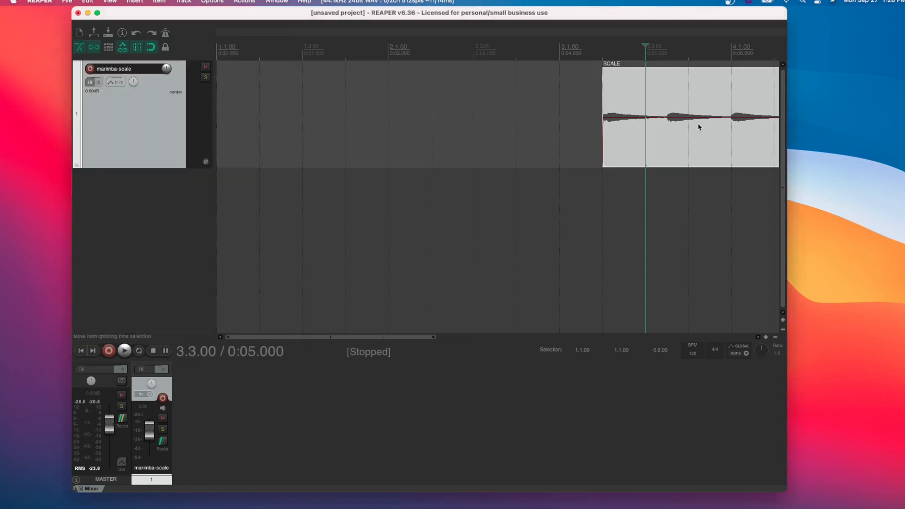
Move the SCALE item back to start at 2.1.00 and forward to start at 2.2.00.
{"action": "scroll", "coordinate": [698, 126], "scroll_direction": "down", "scroll_amount": 3}
{"action": "scroll", "coordinate": [699, 126], "scroll_direction": "down", "scroll_amount": 3}
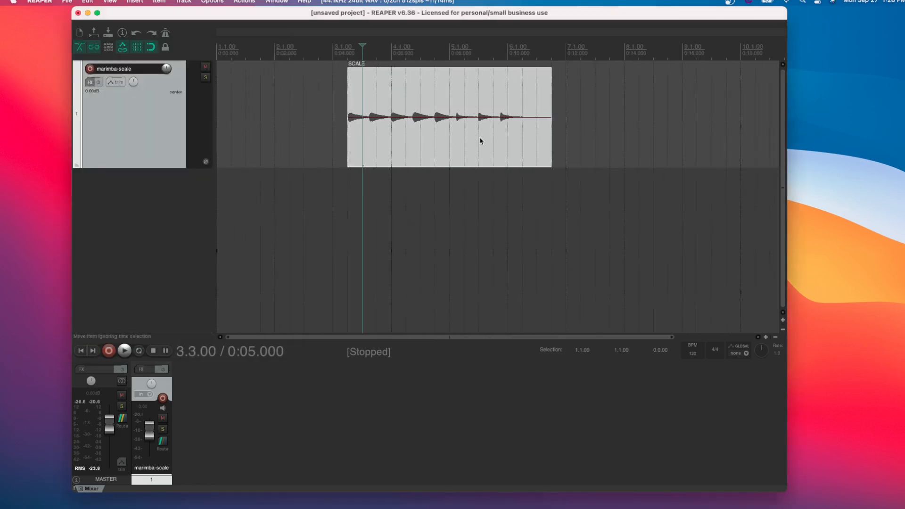
{"action": "scroll", "coordinate": [481, 142], "scroll_direction": "up", "scroll_amount": 5}
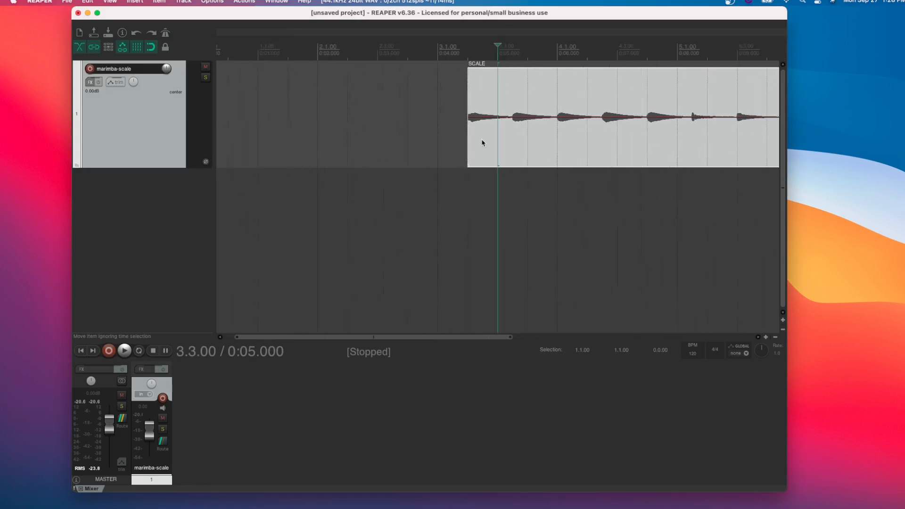
{"action": "scroll", "coordinate": [455, 172], "scroll_direction": "down", "scroll_amount": 2}
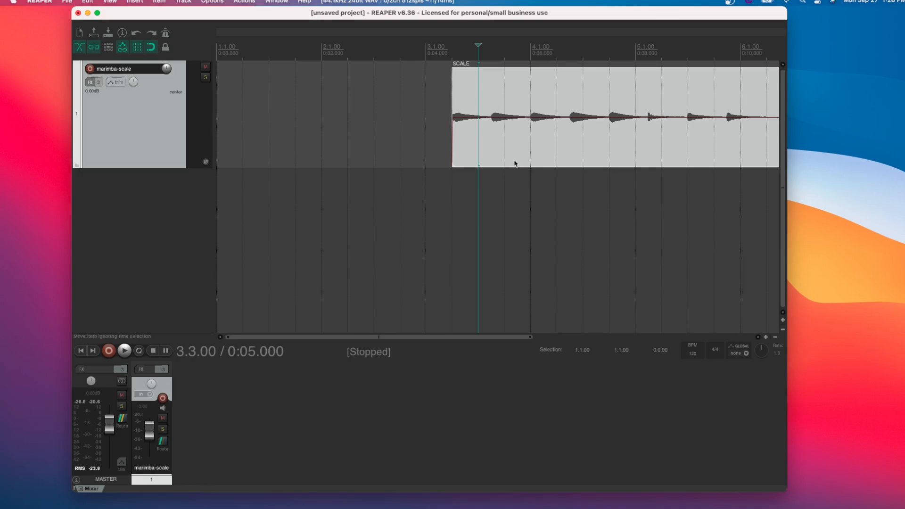
{"action": "left_click_drag", "start_coordinate": [520, 146], "coordinate": [379, 142]}
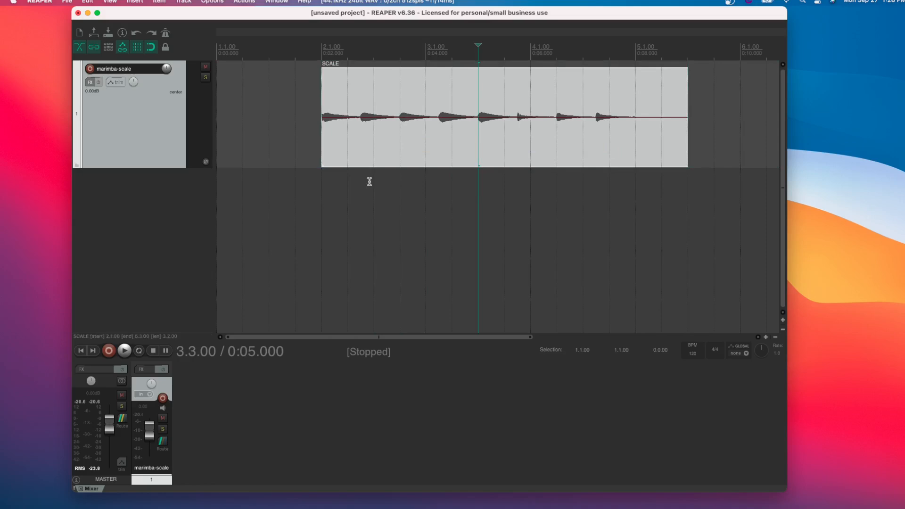
{"action": "left_click_drag", "start_coordinate": [365, 144], "coordinate": [409, 139]}
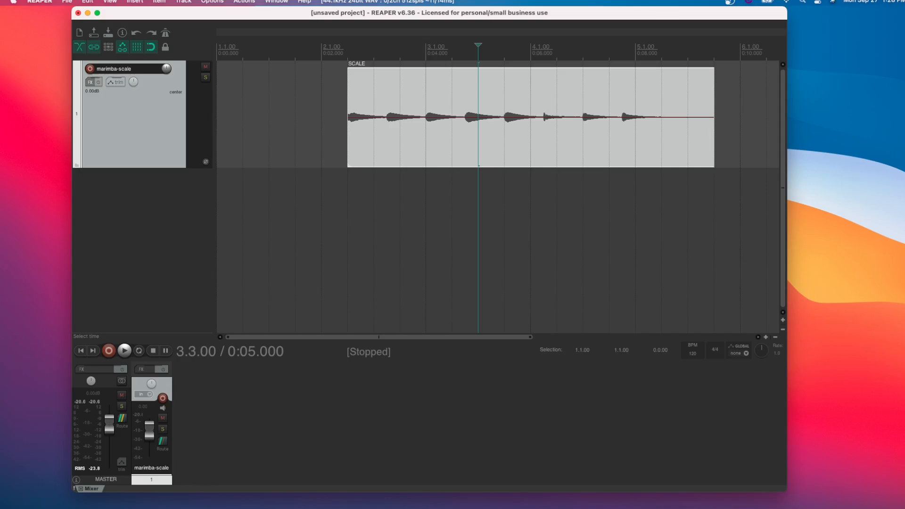
Place the edit cursor at 2.4.00, and move the SCALE item to start at 2.3.00 and back to 2.2.00.
{"action": "key", "text": "super+Tab"}
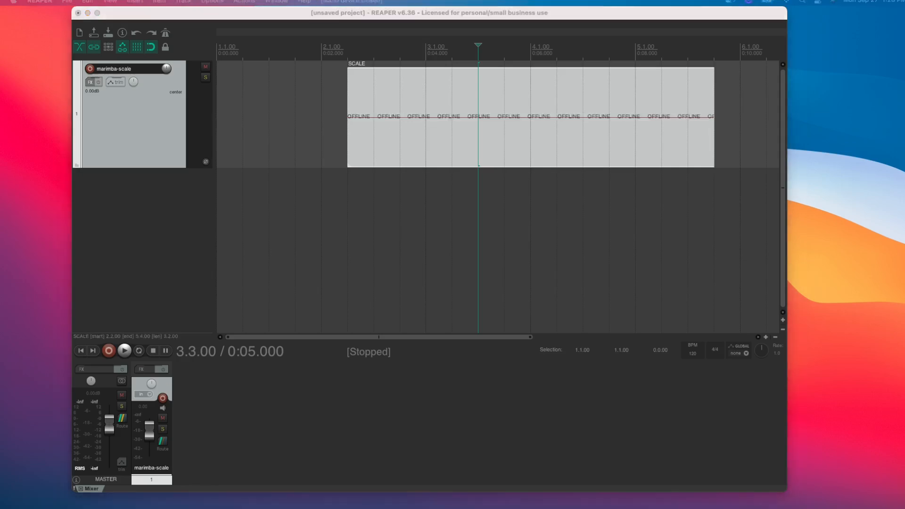
{"action": "left_click", "coordinate": [390, 91]}
{"action": "left_click", "coordinate": [389, 90]}
{"action": "scroll", "coordinate": [402, 85], "scroll_direction": "up", "scroll_amount": 4}
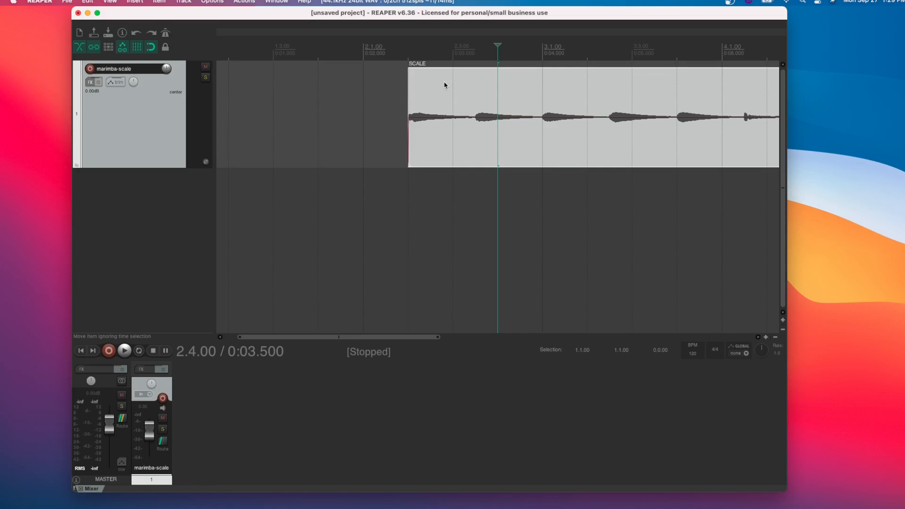
{"action": "left_click_drag", "start_coordinate": [444, 82], "coordinate": [500, 84]}
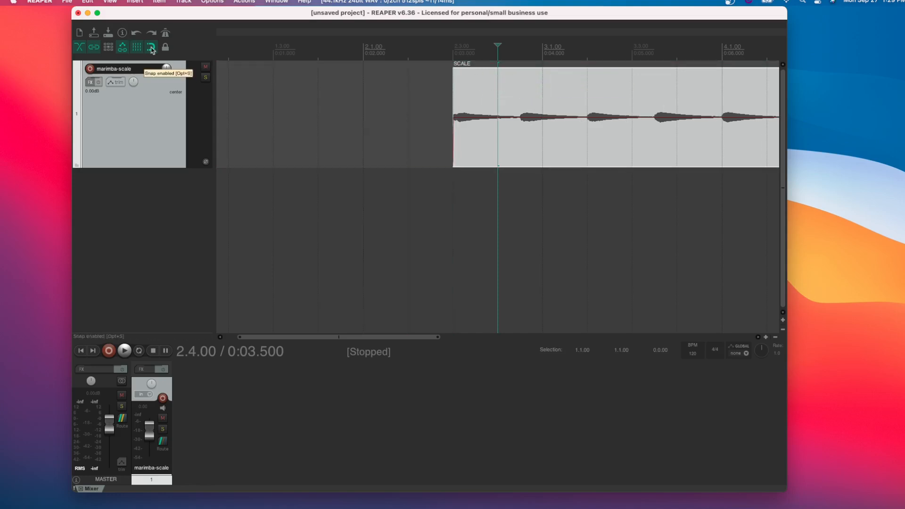
{"action": "left_click_drag", "start_coordinate": [566, 85], "coordinate": [548, 95]}
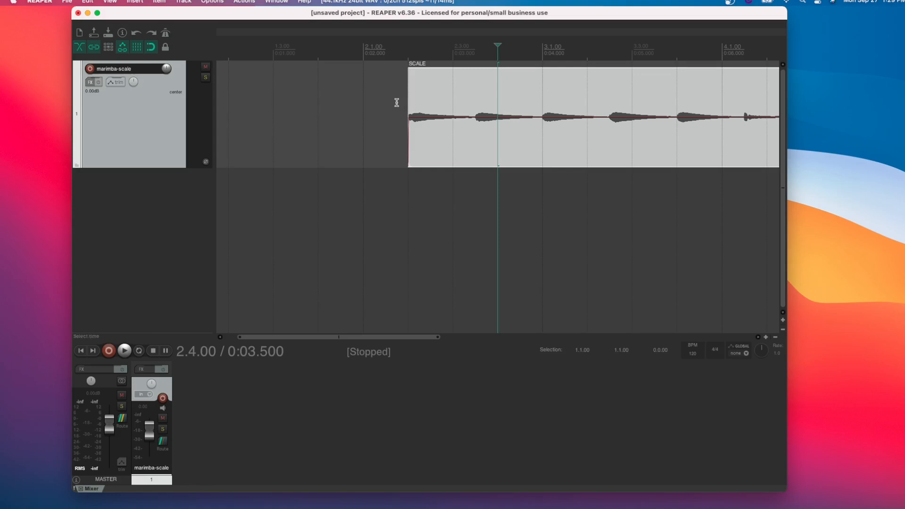
Toggle the arrange view's grid lines off and on again.
{"action": "left_click", "coordinate": [136, 46]}
{"action": "left_click", "coordinate": [136, 45]}
{"action": "left_click", "coordinate": [137, 47]}
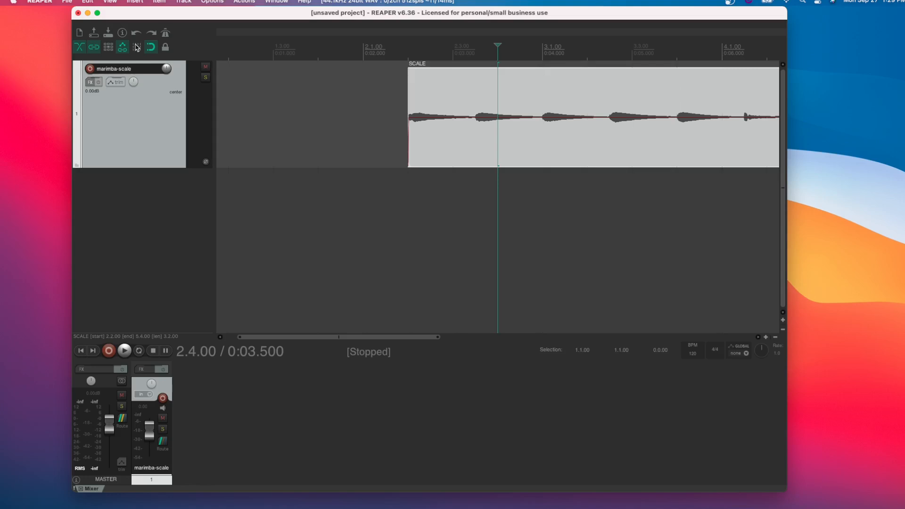
{"action": "left_click", "coordinate": [137, 48]}
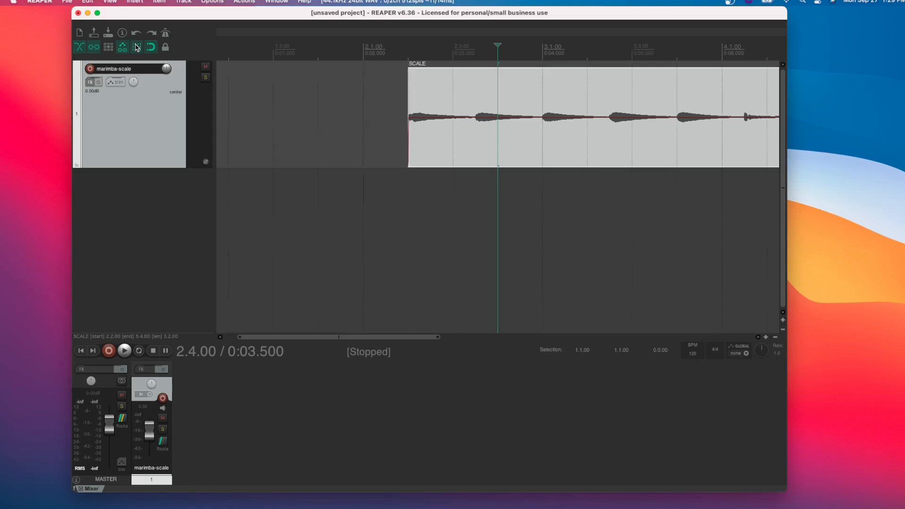
Set the grid line spacing to 1/8 in the Snap/Grid Settings and close them.
{"action": "right_click", "coordinate": [137, 47]}
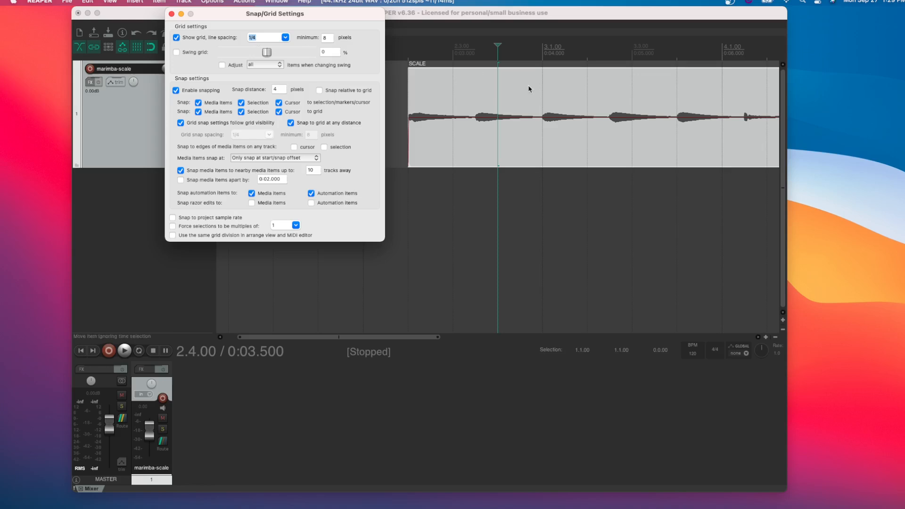
{"action": "left_click", "coordinate": [286, 38]}
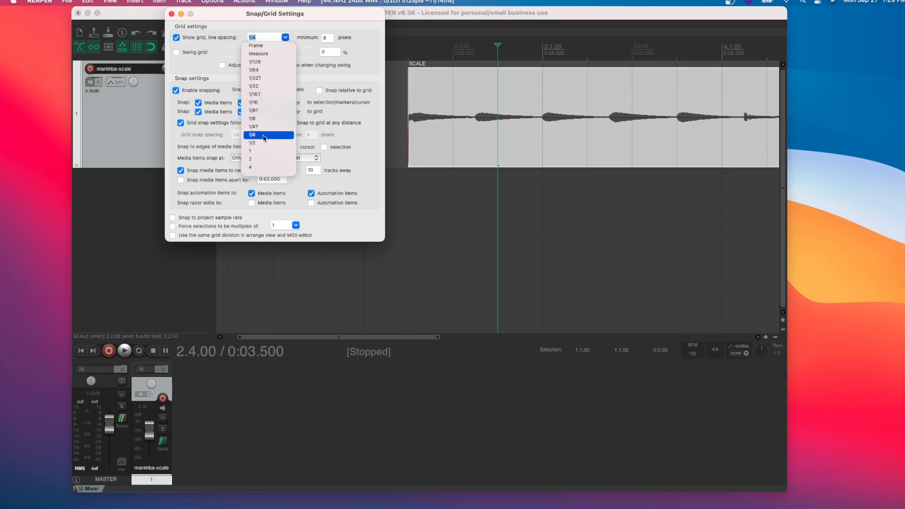
{"action": "left_click", "coordinate": [262, 118]}
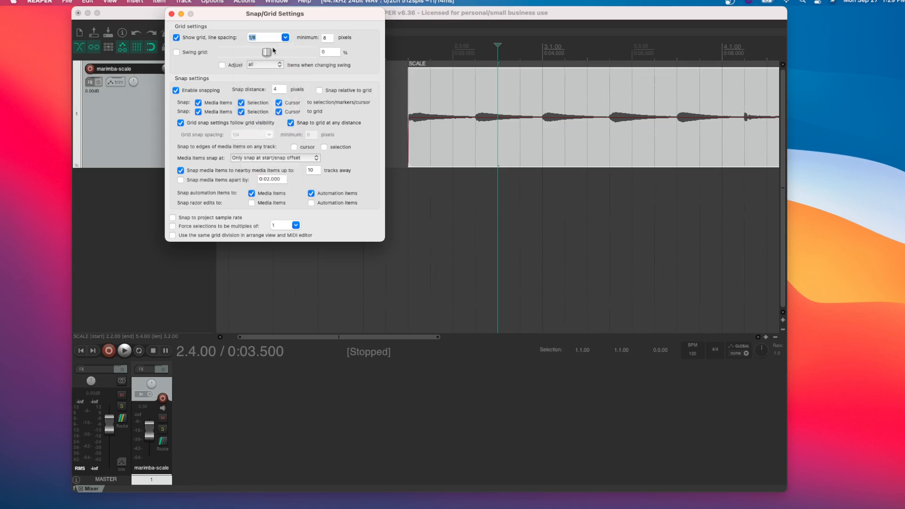
{"action": "left_click", "coordinate": [259, 38]}
{"action": "left_click", "coordinate": [171, 14]}
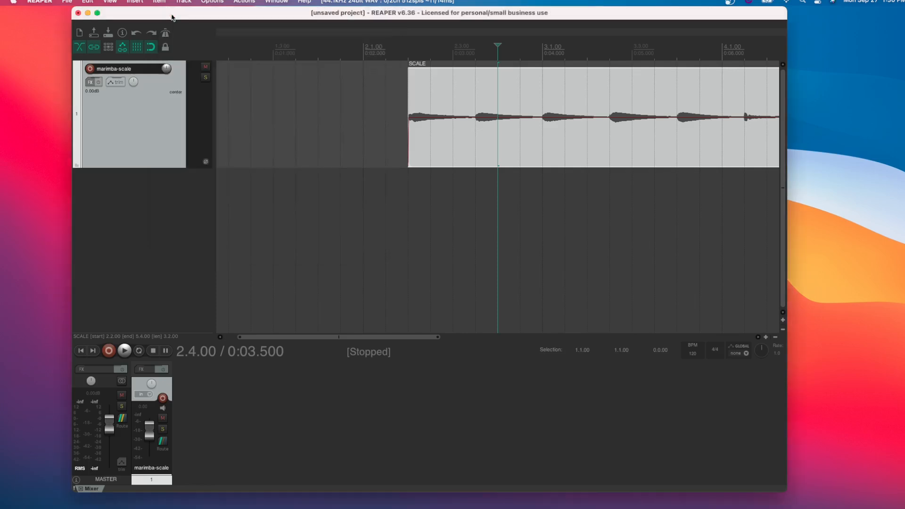
Place the edit cursor at 2.2.00, and move the SCALE item to start at 2.1.00 and back to 2.2.00.
{"action": "left_click", "coordinate": [404, 196]}
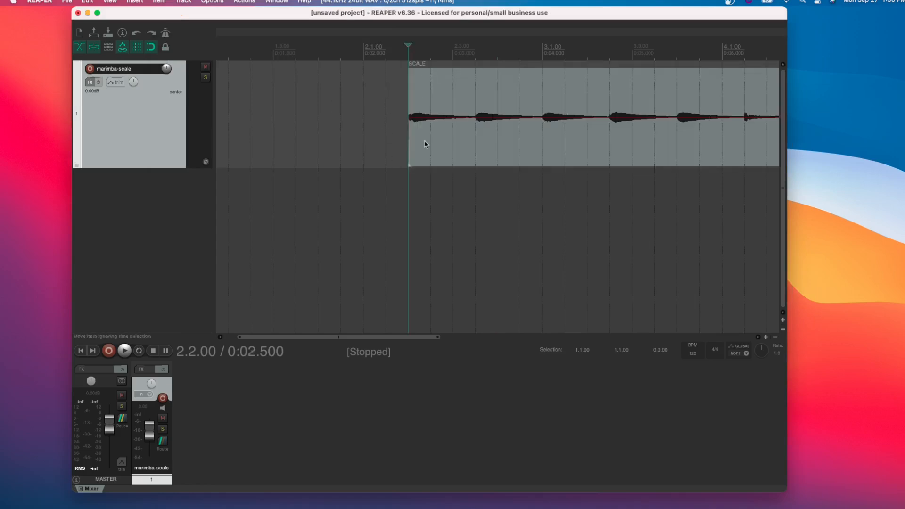
{"action": "left_click_drag", "start_coordinate": [441, 84], "coordinate": [365, 86]}
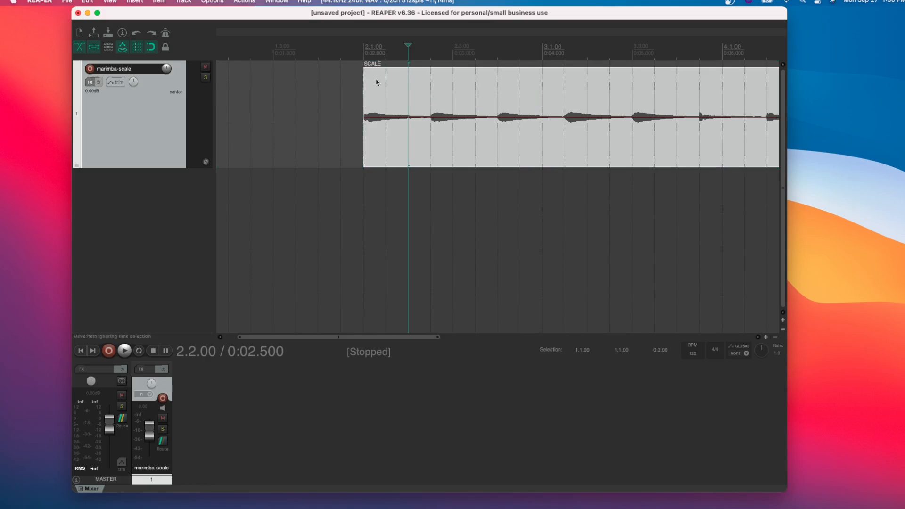
{"action": "left_click_drag", "start_coordinate": [381, 84], "coordinate": [417, 84]}
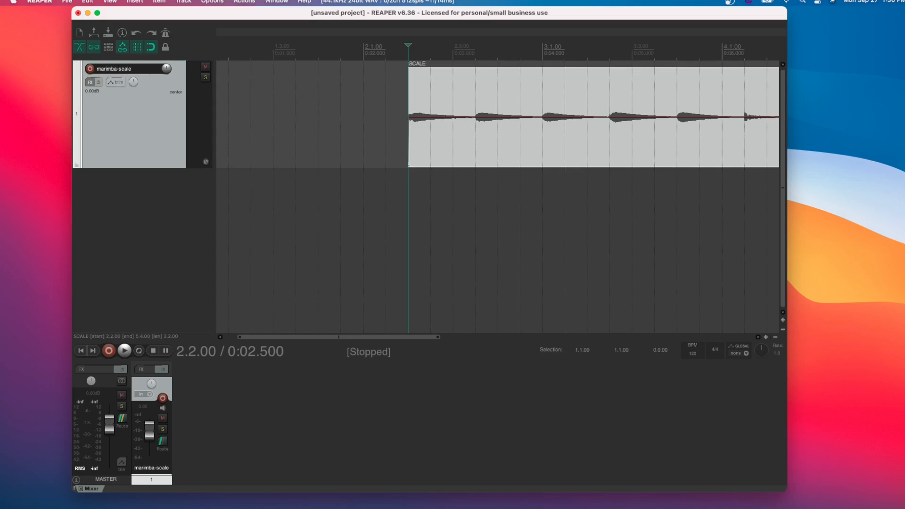
Hide the grid lines and set the time ruler's unit to Minutes:Seconds.
{"action": "left_click", "coordinate": [136, 46]}
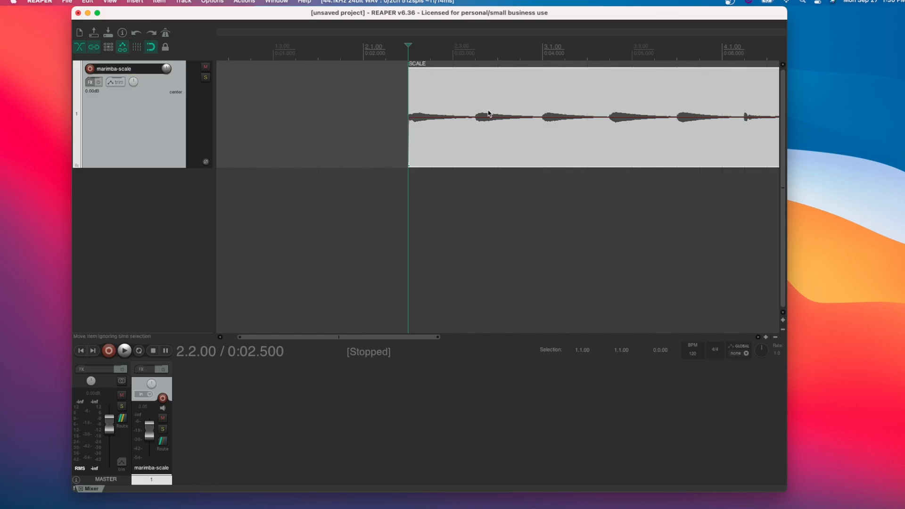
{"action": "scroll", "coordinate": [466, 109], "scroll_direction": "right", "scroll_amount": 5}
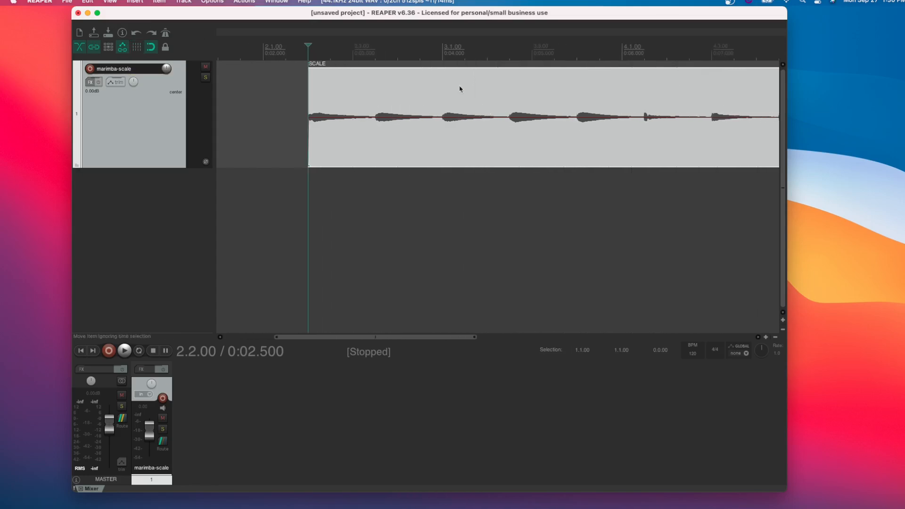
{"action": "right_click", "coordinate": [398, 52]}
{"action": "left_click", "coordinate": [441, 329]}
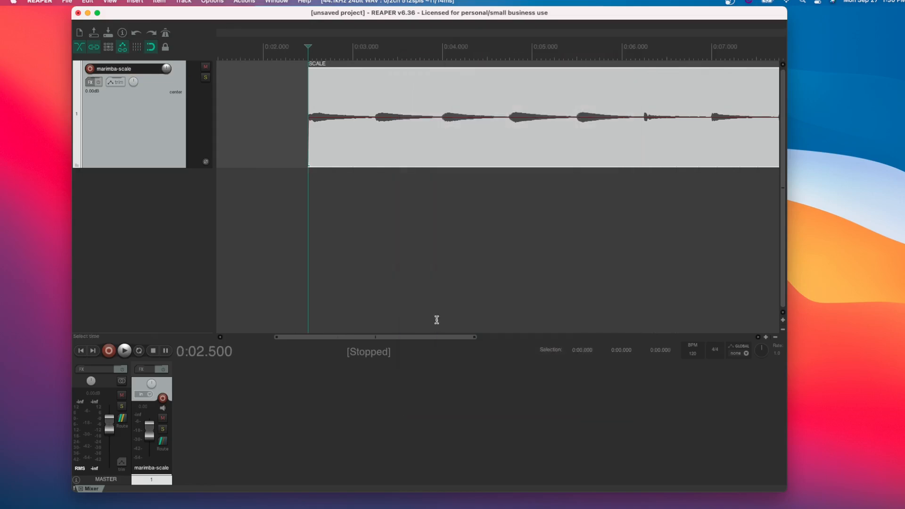
Play back the SCALE item from just before its start, at 0:02.296, and stop playback.
{"action": "scroll", "coordinate": [404, 256], "scroll_direction": "left", "scroll_amount": 3}
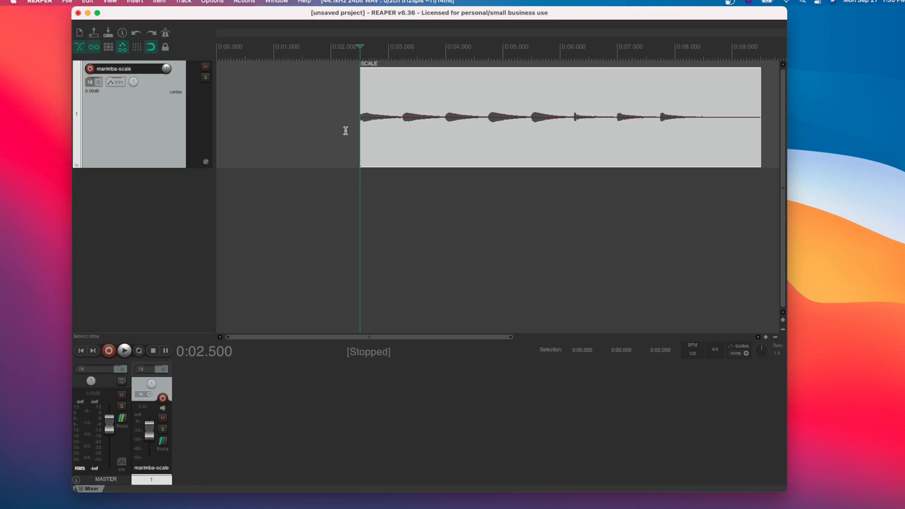
{"action": "scroll", "coordinate": [520, 201], "scroll_direction": "right", "scroll_amount": 1}
{"action": "scroll", "coordinate": [520, 201], "scroll_direction": "right", "scroll_amount": 1}
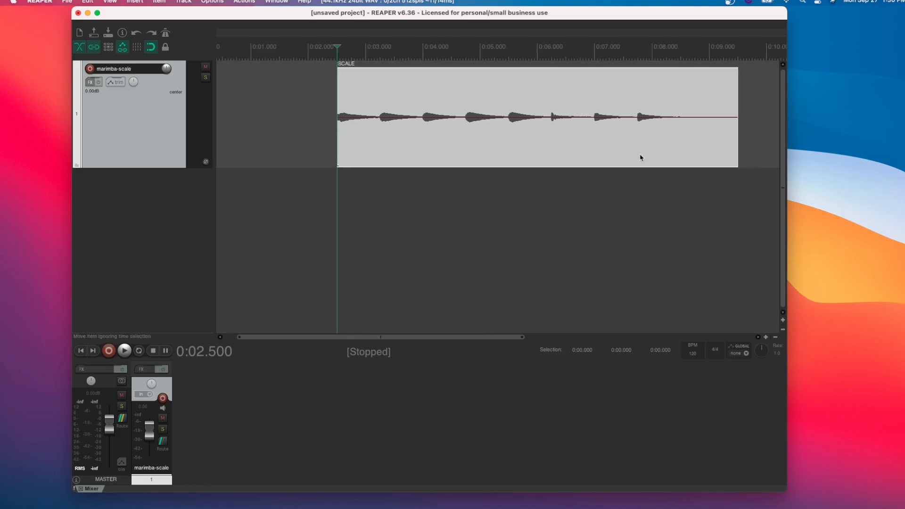
{"action": "left_click", "coordinate": [325, 138]}
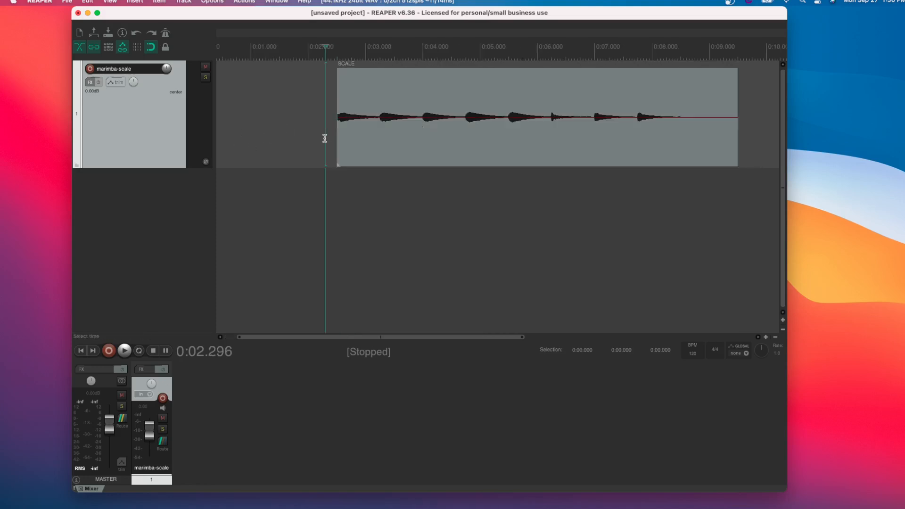
{"action": "key", "text": "space"}
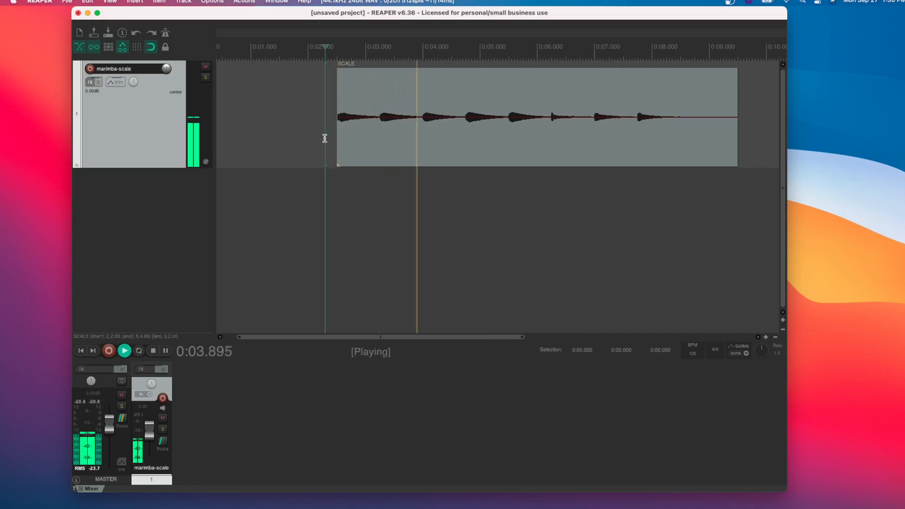
{"action": "key", "text": "space"}
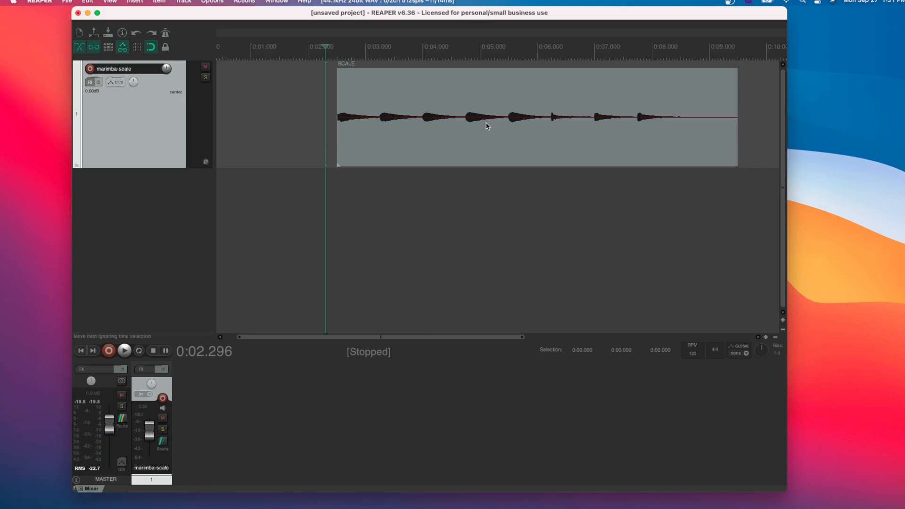
Try trimming the SCALE item's start to about 0:04.7, and undo the trim.
{"action": "left_click", "coordinate": [503, 144]}
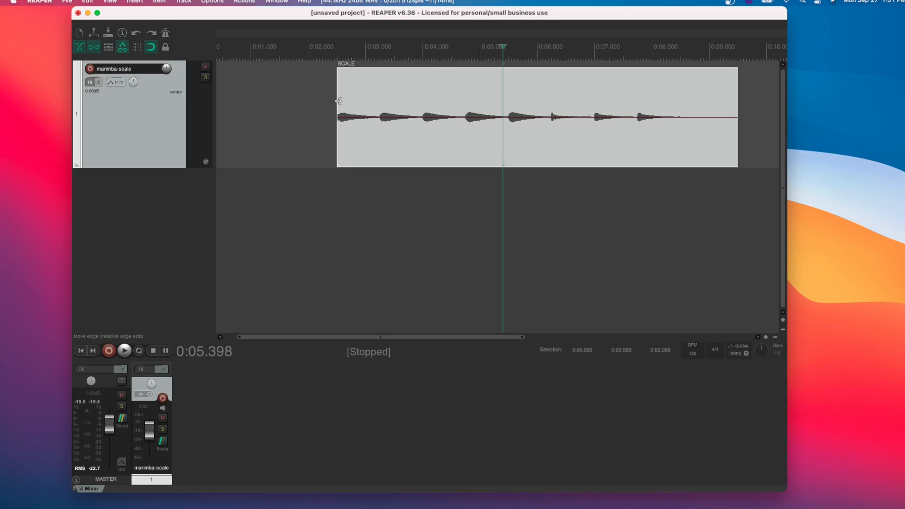
{"action": "left_click_drag", "start_coordinate": [339, 101], "coordinate": [465, 111]}
{"action": "key", "text": "super+z"}
Trim the SCALE item's end to about 0:04.7, keeping its first three notes, and play it back from 0:02.246.
{"action": "left_click_drag", "start_coordinate": [736, 110], "coordinate": [463, 138]}
{"action": "left_click", "coordinate": [322, 128]}
{"action": "key", "text": "space"}
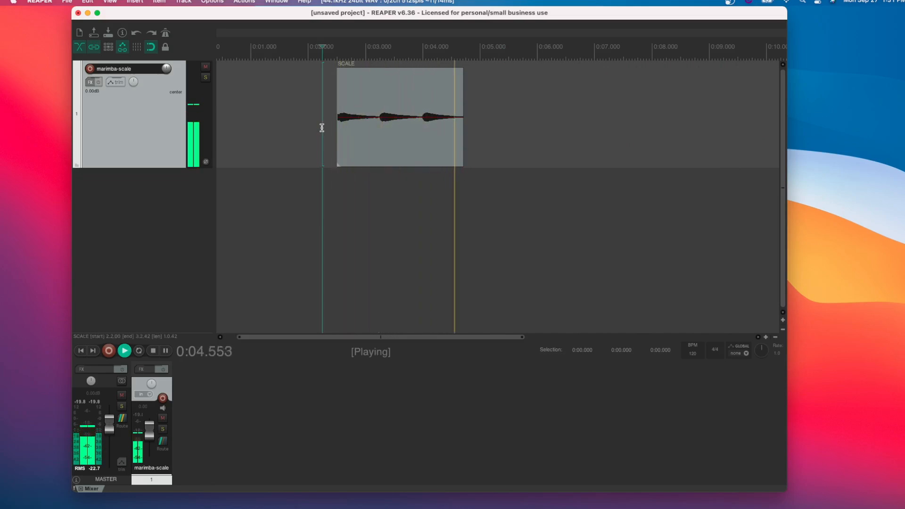
{"action": "key", "text": "space"}
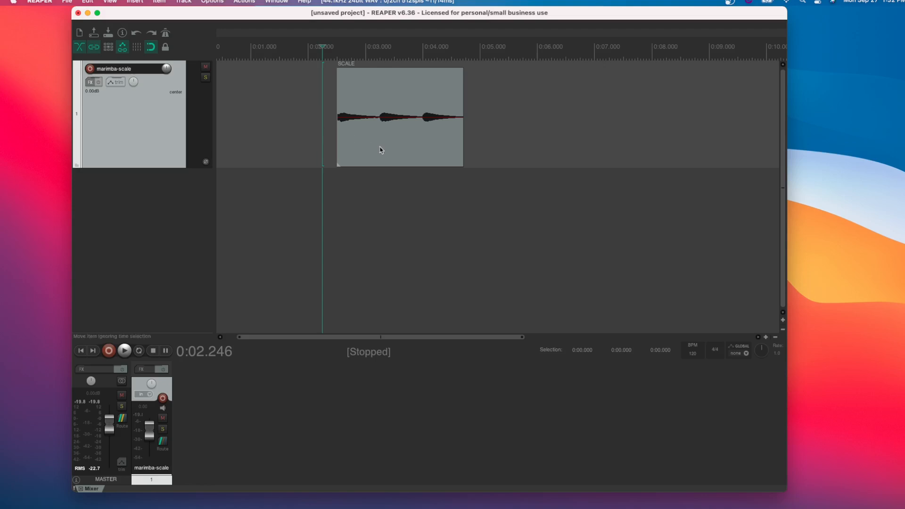
Shift the SCALE item slightly earlier and readjust its edges so it spans about 0:03.1 to 0:05.4.
{"action": "left_click_drag", "start_coordinate": [390, 88], "coordinate": [399, 112]}
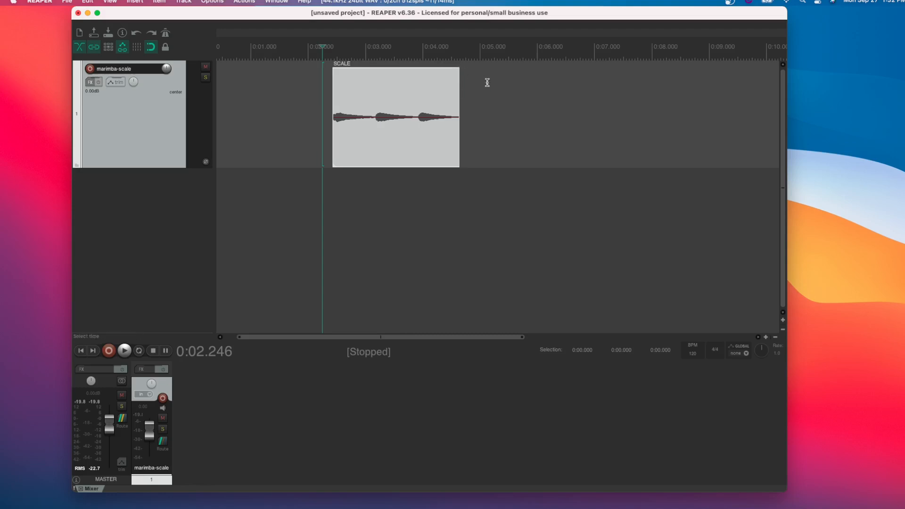
{"action": "left_click_drag", "start_coordinate": [459, 84], "coordinate": [504, 89]}
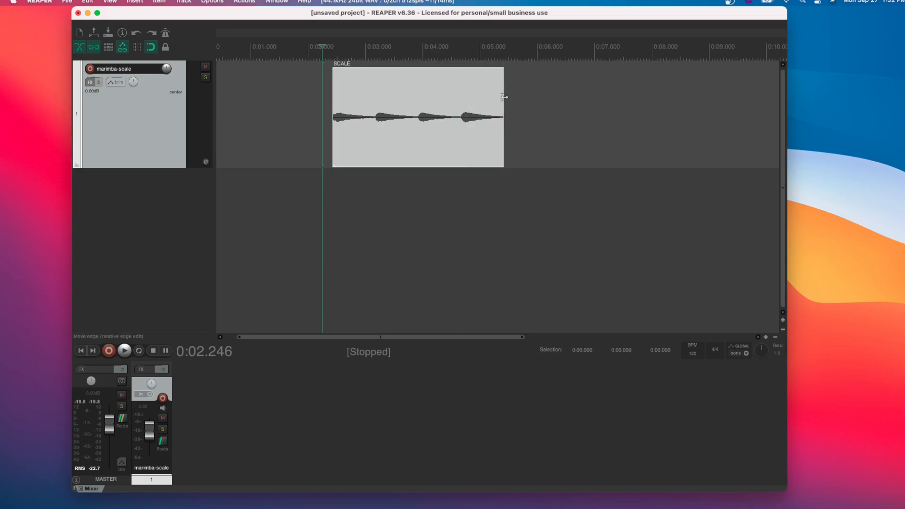
{"action": "left_click_drag", "start_coordinate": [332, 99], "coordinate": [374, 105]}
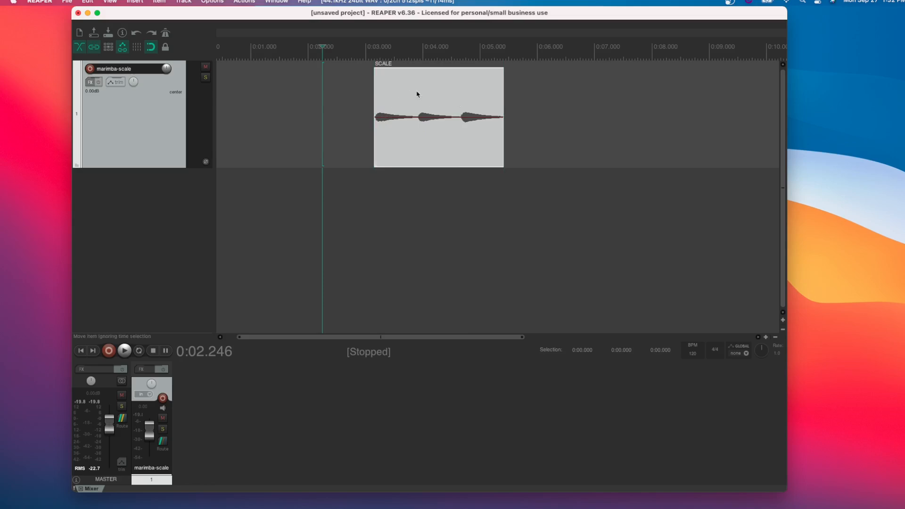
Place the edit cursor at the SCALE item's start, at 0:03.184, and audition the trimmed item.
{"action": "scroll", "coordinate": [417, 94], "scroll_direction": "up", "scroll_amount": 2}
{"action": "scroll", "coordinate": [418, 93], "scroll_direction": "left", "scroll_amount": 3}
{"action": "scroll", "coordinate": [418, 94], "scroll_direction": "right", "scroll_amount": 5}
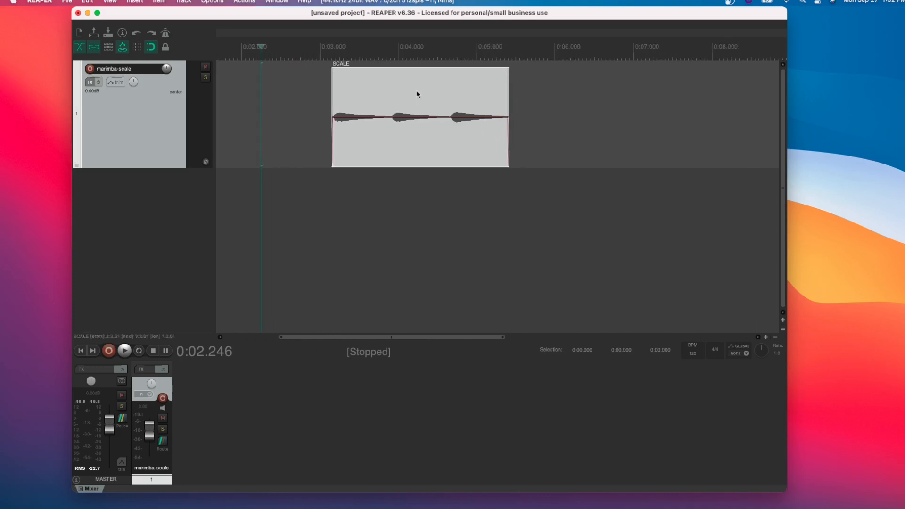
{"action": "left_click", "coordinate": [291, 115]}
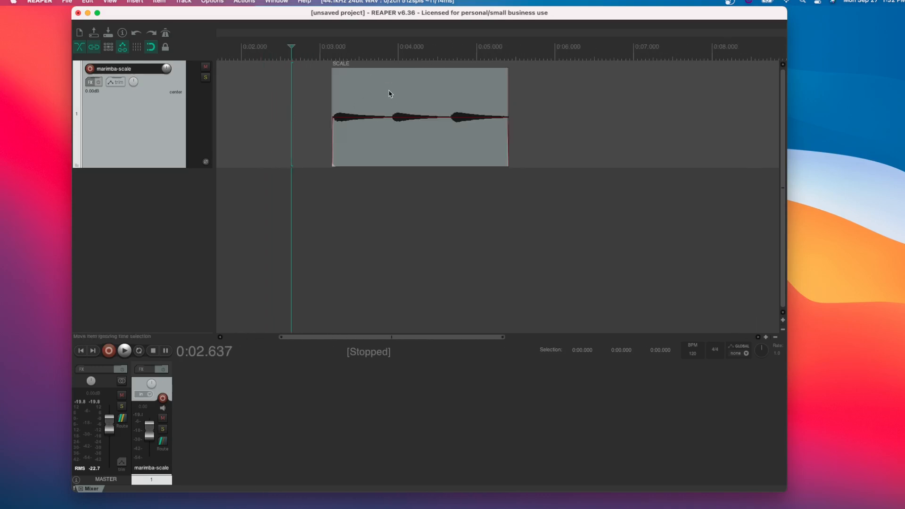
{"action": "scroll", "coordinate": [332, 126], "scroll_direction": "left", "scroll_amount": 1}
{"action": "scroll", "coordinate": [335, 128], "scroll_direction": "down", "scroll_amount": 2}
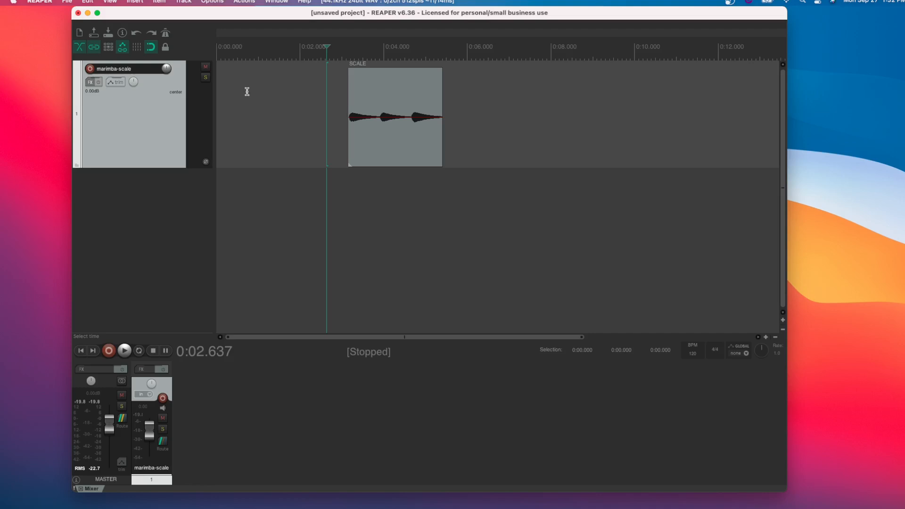
{"action": "left_click", "coordinate": [349, 57]}
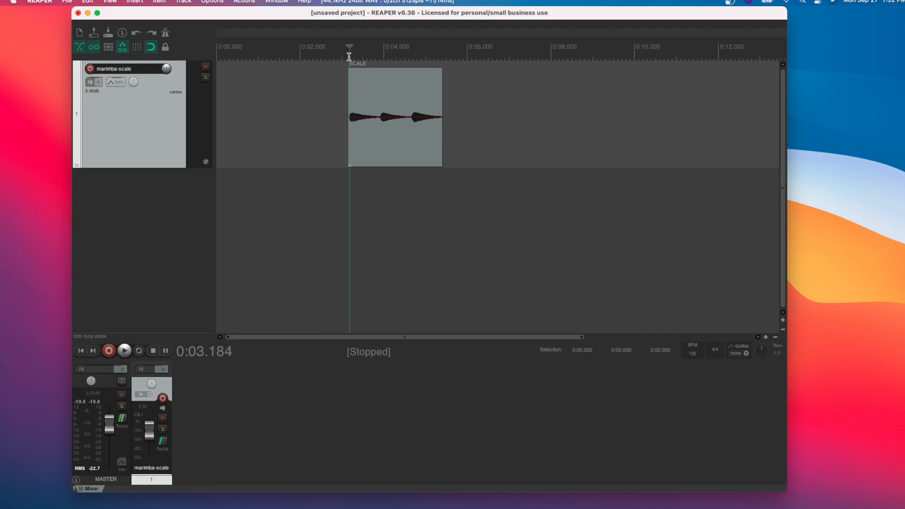
{"action": "key", "text": "space"}
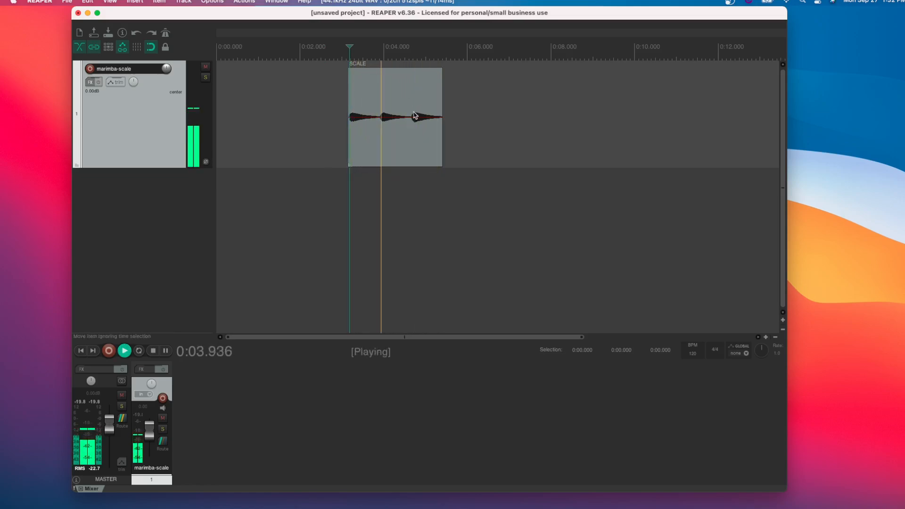
{"action": "key", "text": "space"}
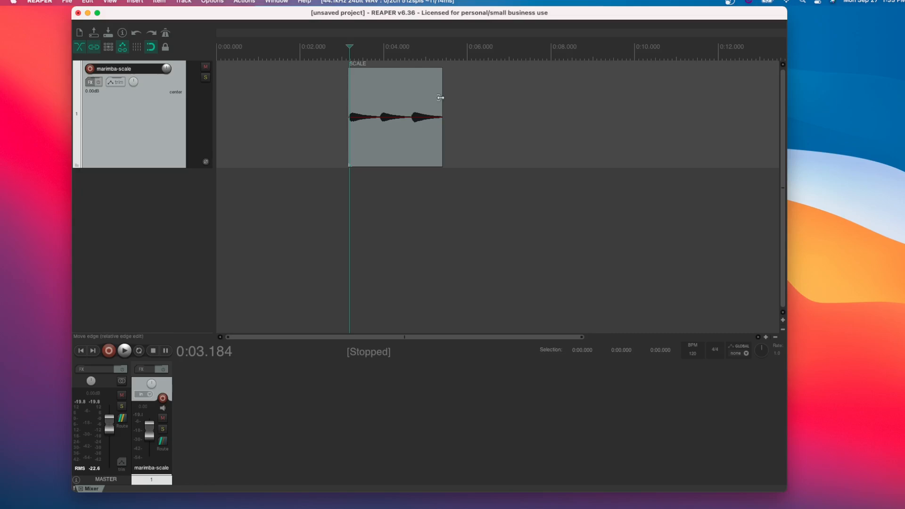
Shorten and re-extend the SCALE item's end, leaving it at about 0:09.4 where the source audio ends.
{"action": "left_click_drag", "start_coordinate": [440, 97], "coordinate": [608, 93]}
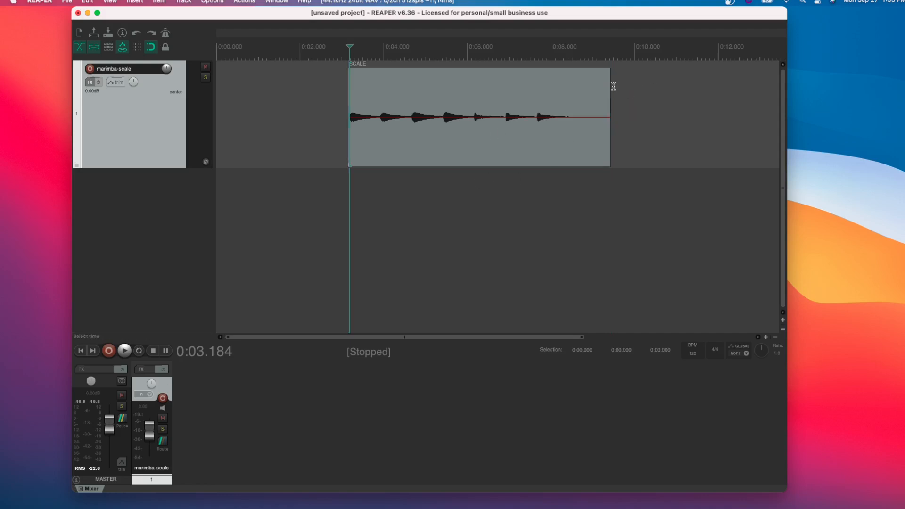
{"action": "left_click_drag", "start_coordinate": [614, 86], "coordinate": [525, 105]}
{"action": "double_click", "coordinate": [524, 106]}
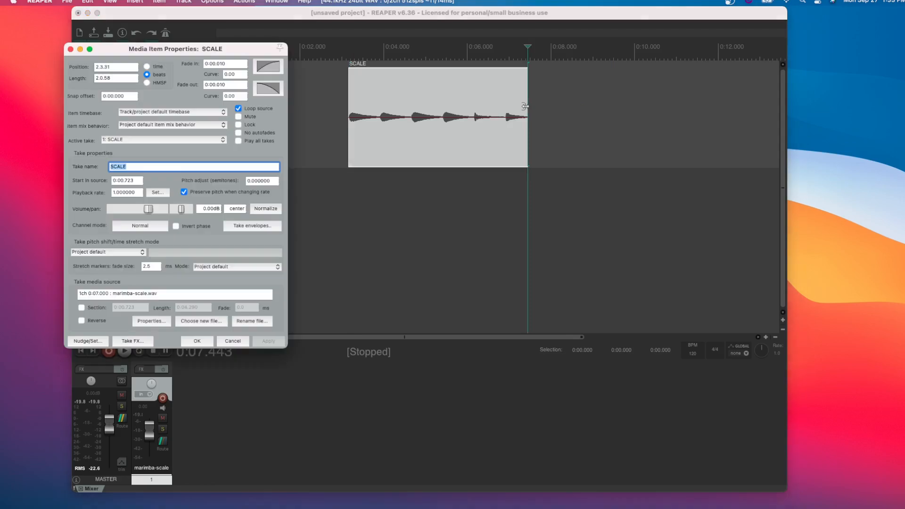
{"action": "left_click", "coordinate": [239, 340]}
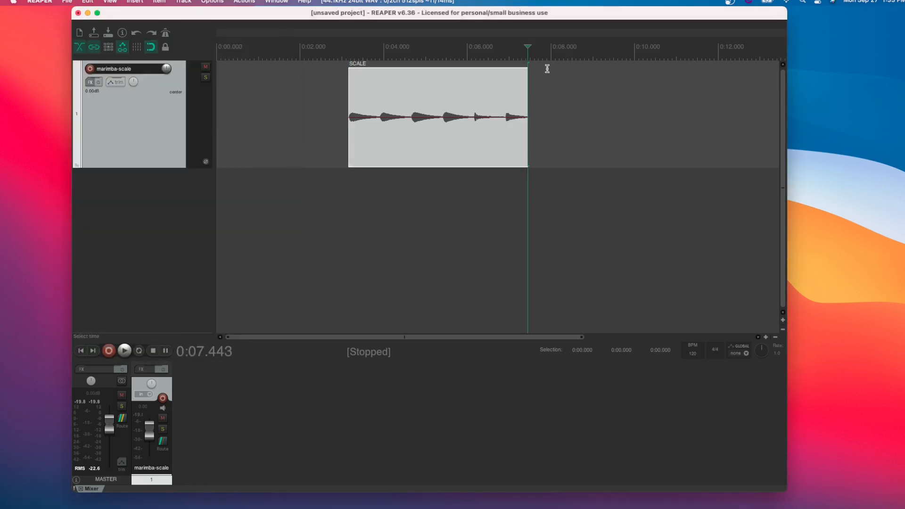
{"action": "left_click_drag", "start_coordinate": [525, 78], "coordinate": [612, 81]}
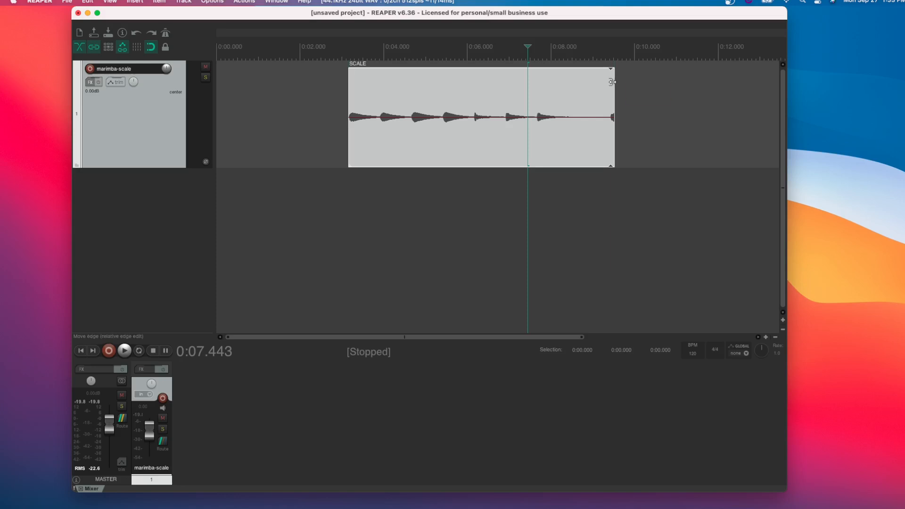
{"action": "left_click_drag", "start_coordinate": [612, 82], "coordinate": [609, 83]}
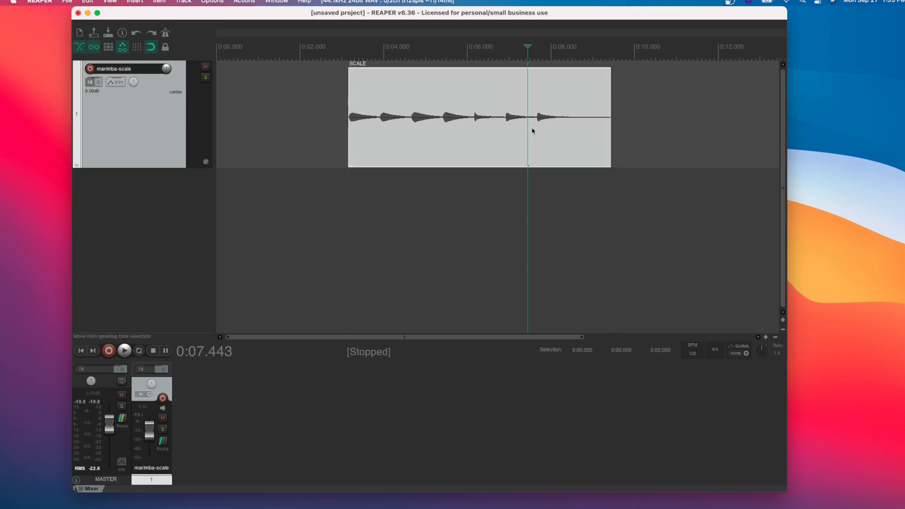
Try trimming the SCALE item's end to about 0:06.9 and its start inward, and undo both trims.
{"action": "scroll", "coordinate": [532, 131], "scroll_direction": "up", "scroll_amount": 4}
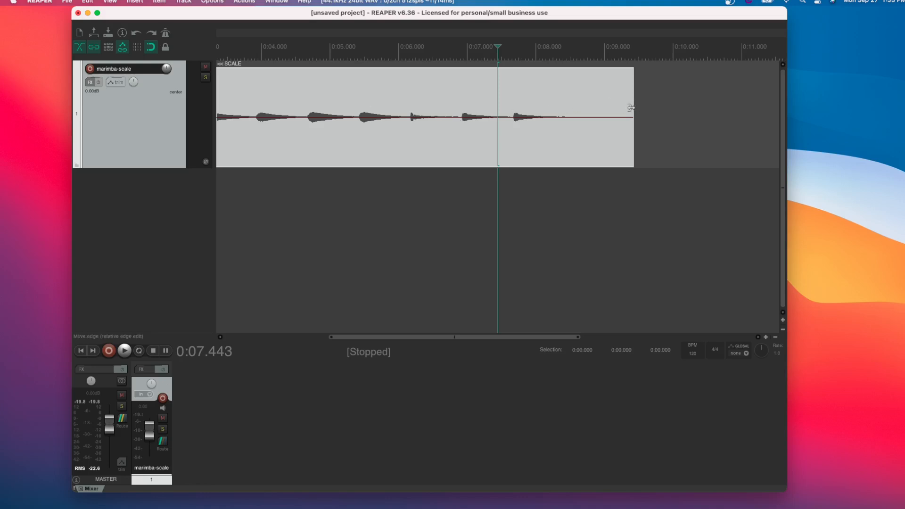
{"action": "left_click_drag", "start_coordinate": [632, 106], "coordinate": [458, 128]}
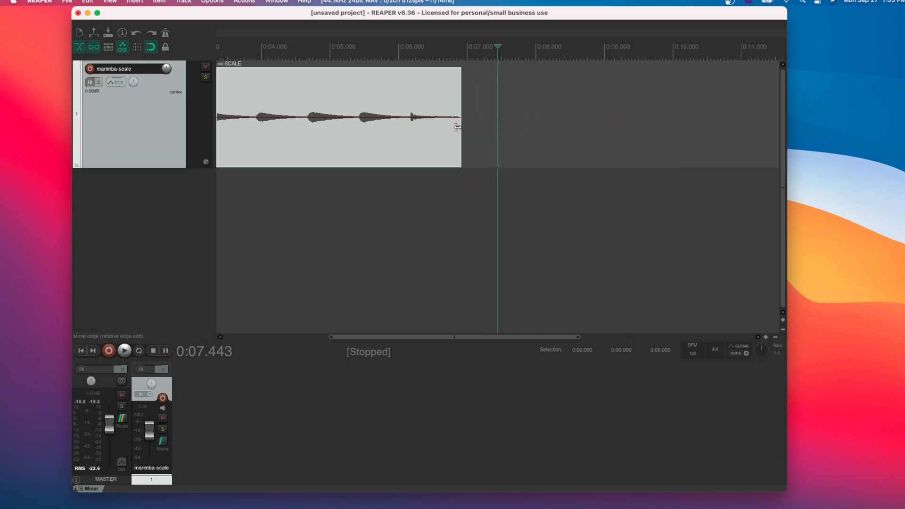
{"action": "scroll", "coordinate": [458, 127], "scroll_direction": "left", "scroll_amount": 5}
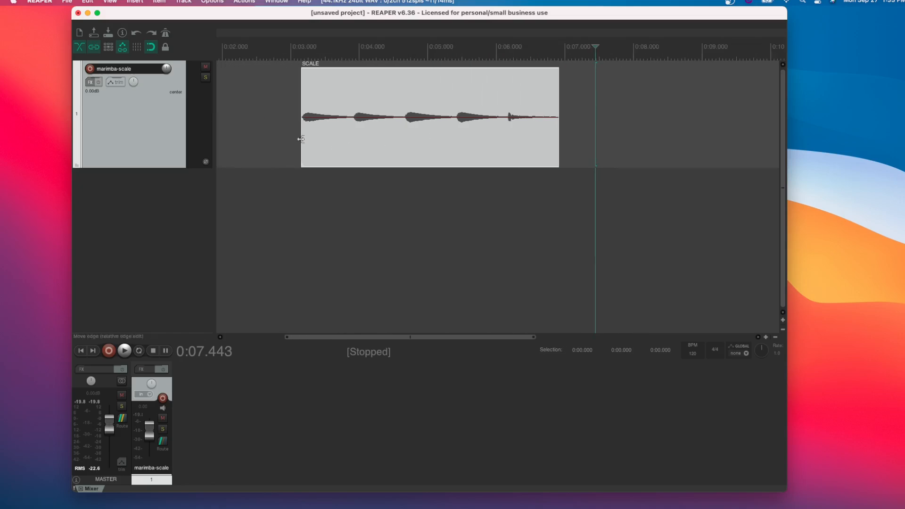
{"action": "left_click_drag", "start_coordinate": [302, 137], "coordinate": [494, 133]}
{"action": "key", "text": "super+z"}
{"action": "key", "text": "super+z"}
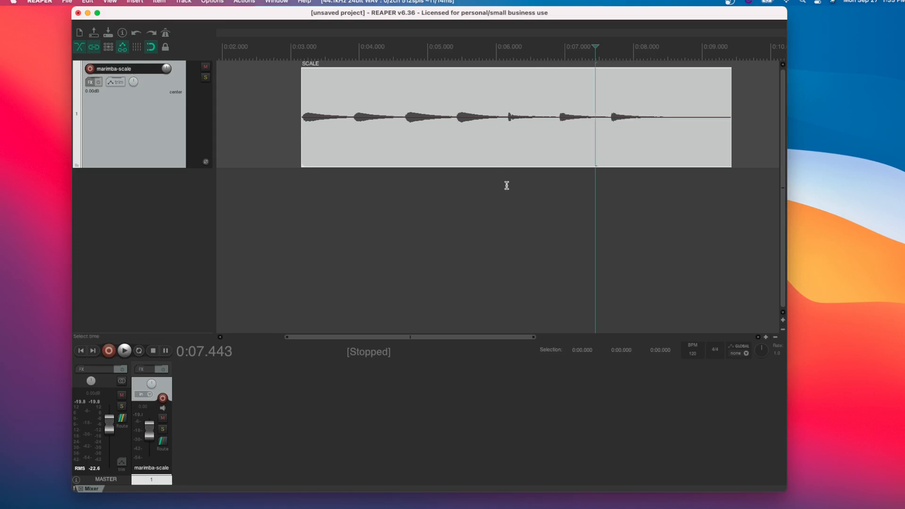
Place the edit cursor at 0:06.189 in the SCALE item and fine-adjust it back to 0:06.158, just before the fifth note.
{"action": "left_click", "coordinate": [509, 56]}
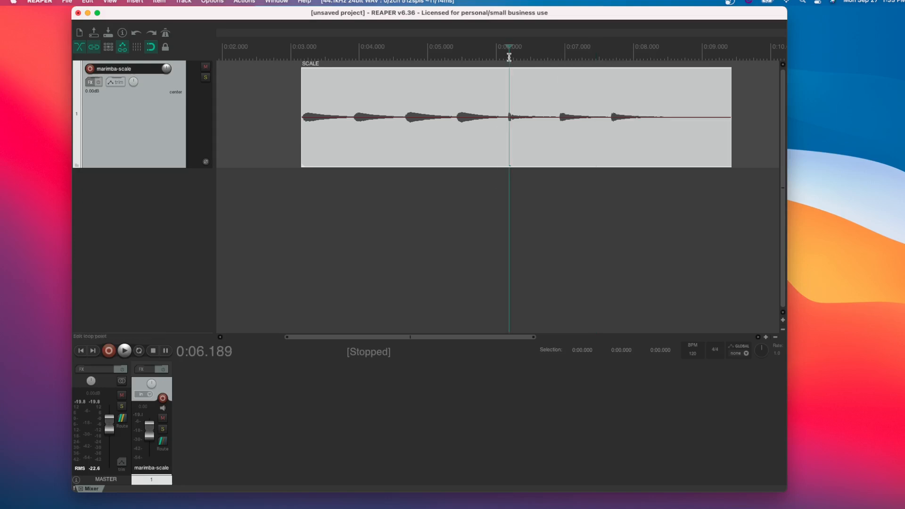
{"action": "key", "text": "Left"}
{"action": "key", "text": "Left"}
{"action": "key", "text": "Left"}
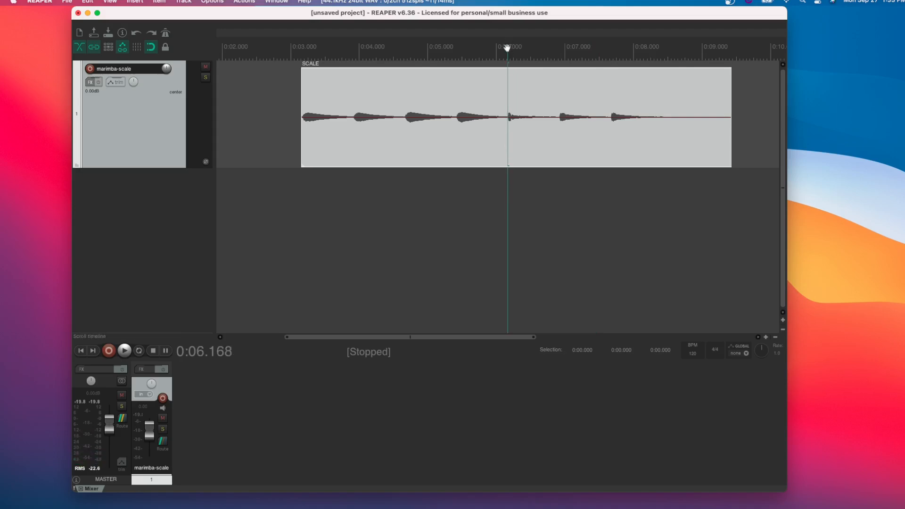
{"action": "mouse_move", "coordinate": [507, 48]}
{"action": "left_mouse_down"}
{"action": "mouse_move", "coordinate": [479, 48]}
{"action": "mouse_move", "coordinate": [507, 55]}
{"action": "left_mouse_up"}
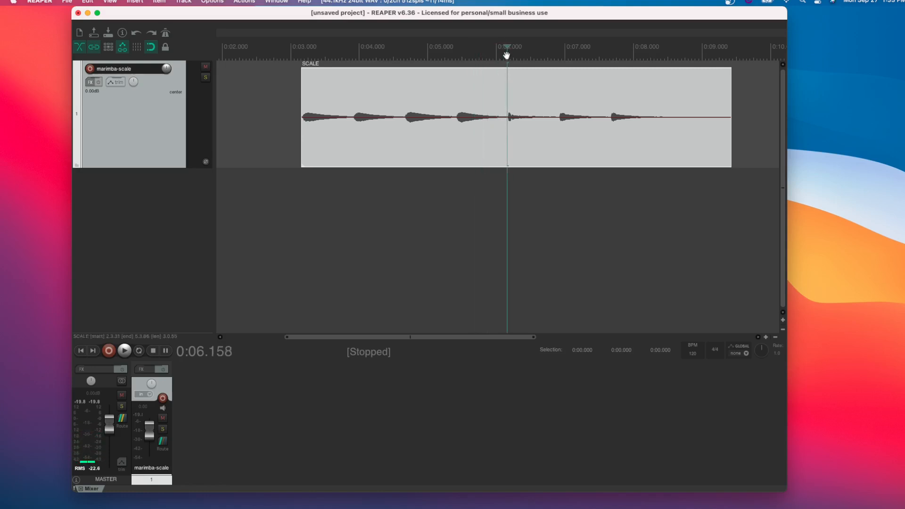
{"action": "scroll", "coordinate": [506, 55], "scroll_direction": "up", "scroll_amount": 5}
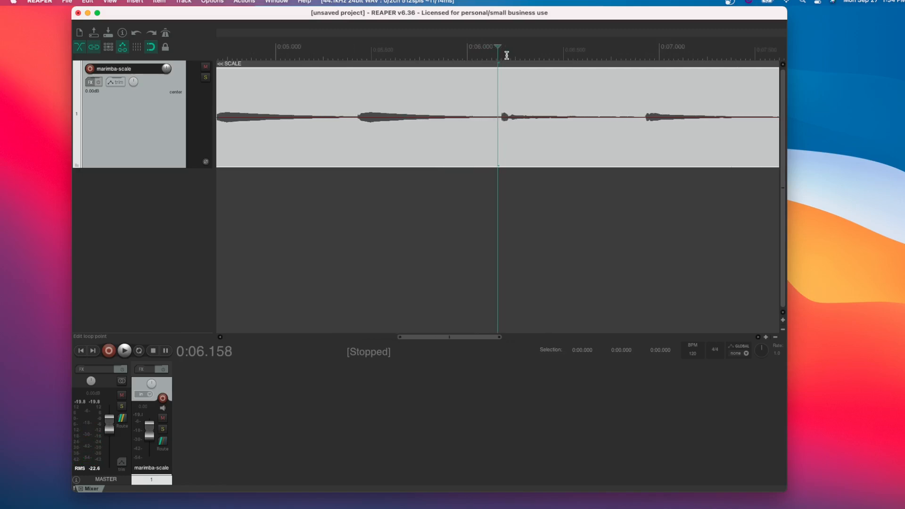
{"action": "scroll", "coordinate": [497, 46], "scroll_direction": "down", "scroll_amount": 8}
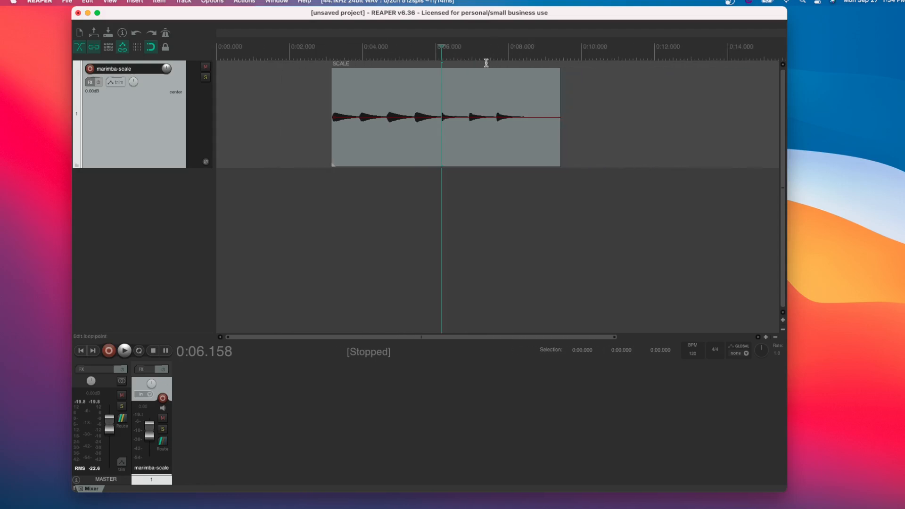
Reposition the edit cursor from within the SCALE item to 0:06.172, immediately before the fifth note's attack.
{"action": "left_click", "coordinate": [431, 99]}
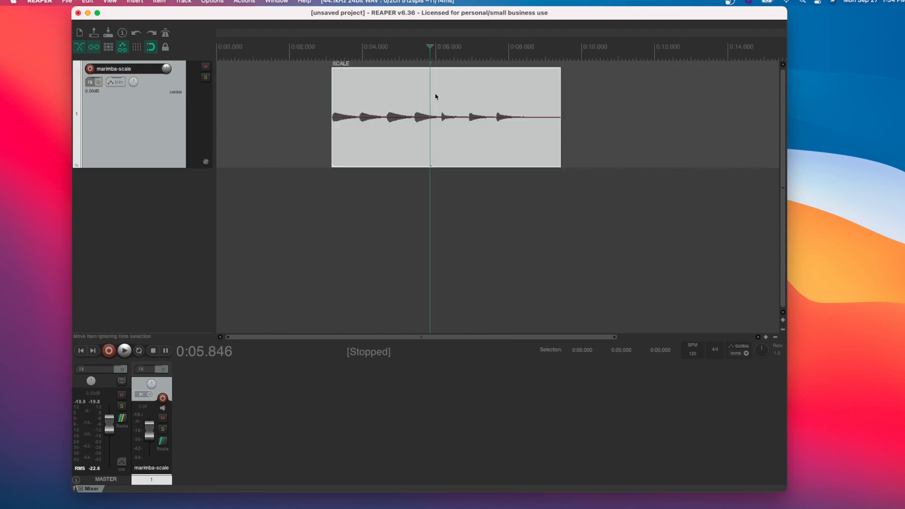
{"action": "left_click_drag", "start_coordinate": [430, 47], "coordinate": [442, 47]}
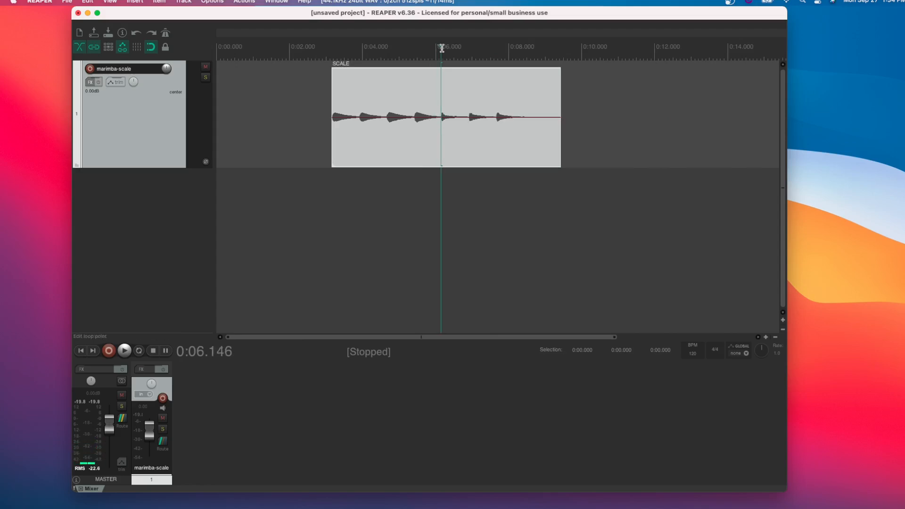
{"action": "scroll", "coordinate": [423, 100], "scroll_direction": "up", "scroll_amount": 4}
{"action": "scroll", "coordinate": [422, 100], "scroll_direction": "up", "scroll_amount": 8}
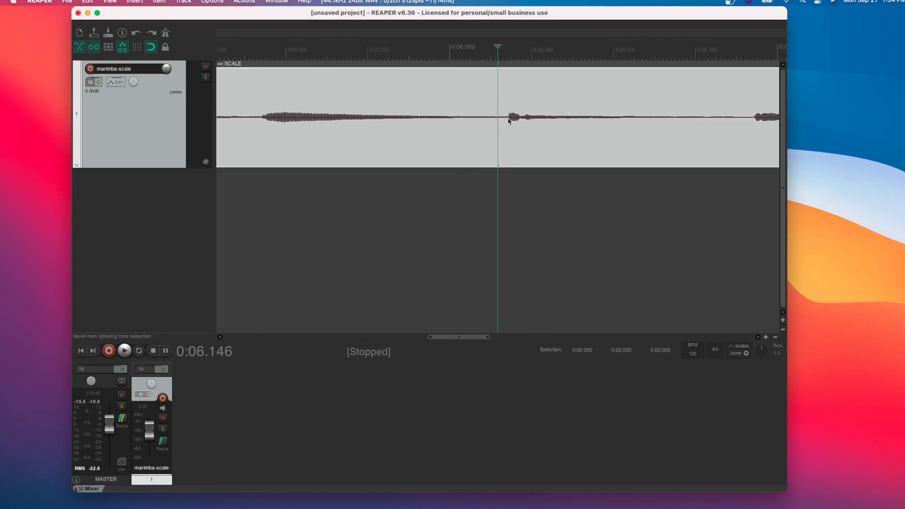
{"action": "left_click_drag", "start_coordinate": [498, 46], "coordinate": [506, 47]}
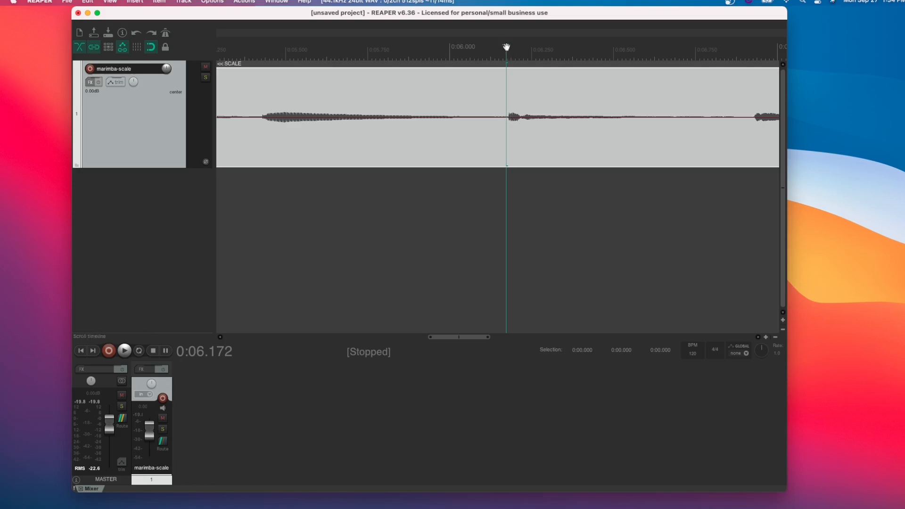
Split the SCALE item at 0:06.175, just before the fifth note's attack, and nudge the second piece slightly forward in time.
{"action": "mouse_move", "coordinate": [506, 47]}
{"action": "left_mouse_down"}
{"action": "mouse_move", "coordinate": [514, 47]}
{"action": "mouse_move", "coordinate": [460, 56]}
{"action": "mouse_move", "coordinate": [508, 60]}
{"action": "left_mouse_up"}
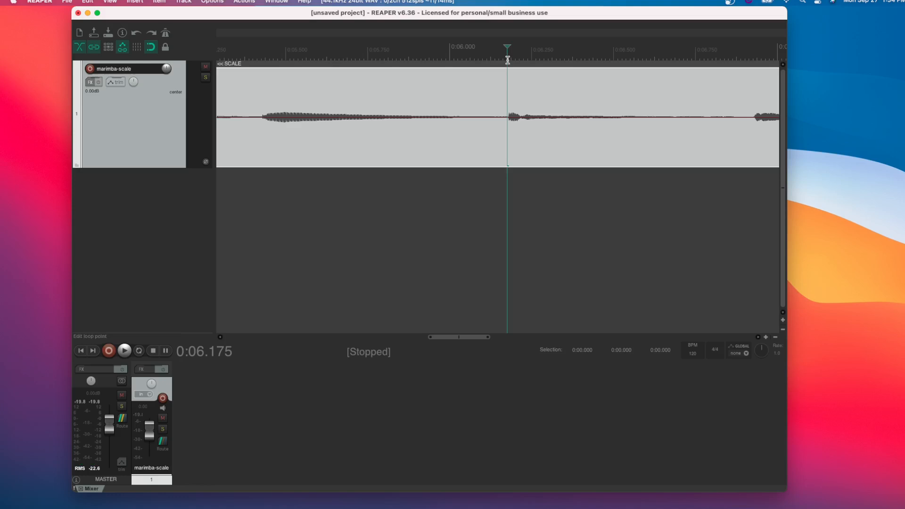
{"action": "key", "text": "s"}
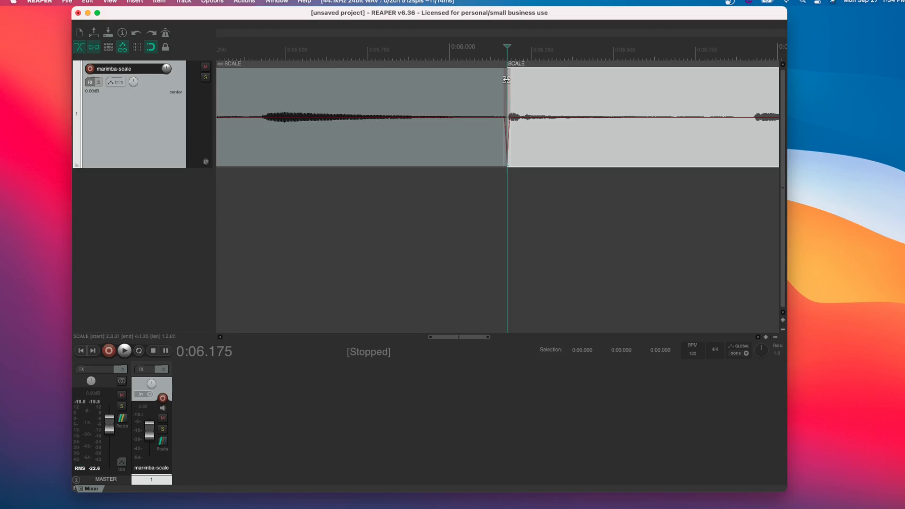
{"action": "scroll", "coordinate": [482, 137], "scroll_direction": "up", "scroll_amount": 10}
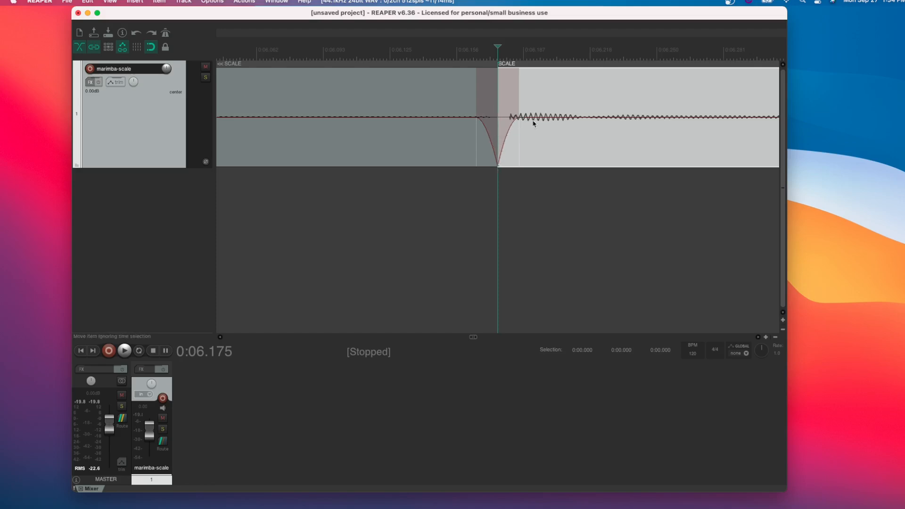
{"action": "left_click_drag", "start_coordinate": [544, 96], "coordinate": [565, 96]}
{"action": "scroll", "coordinate": [565, 97], "scroll_direction": "down", "scroll_amount": 10}
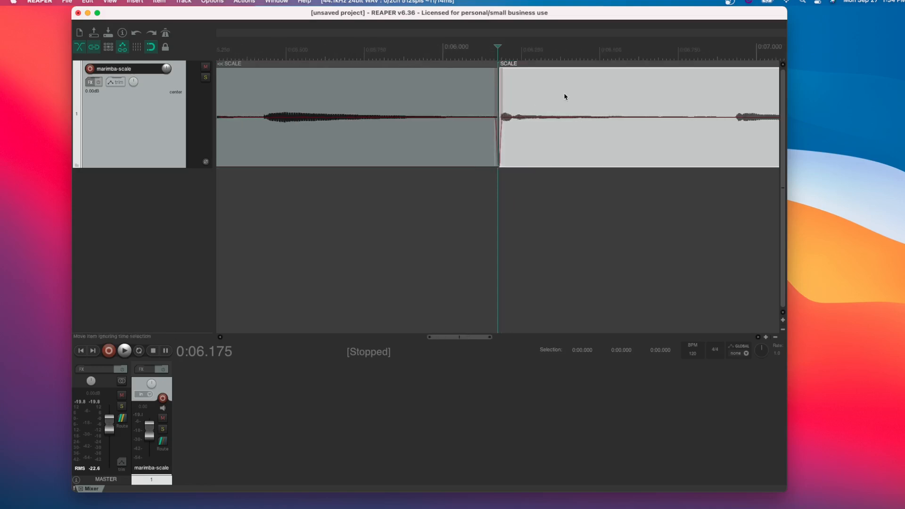
Split the second SCALE piece at 0:07.679, just before the seventh note's attack.
{"action": "left_click", "coordinate": [559, 149]}
{"action": "scroll", "coordinate": [559, 149], "scroll_direction": "down", "scroll_amount": 2}
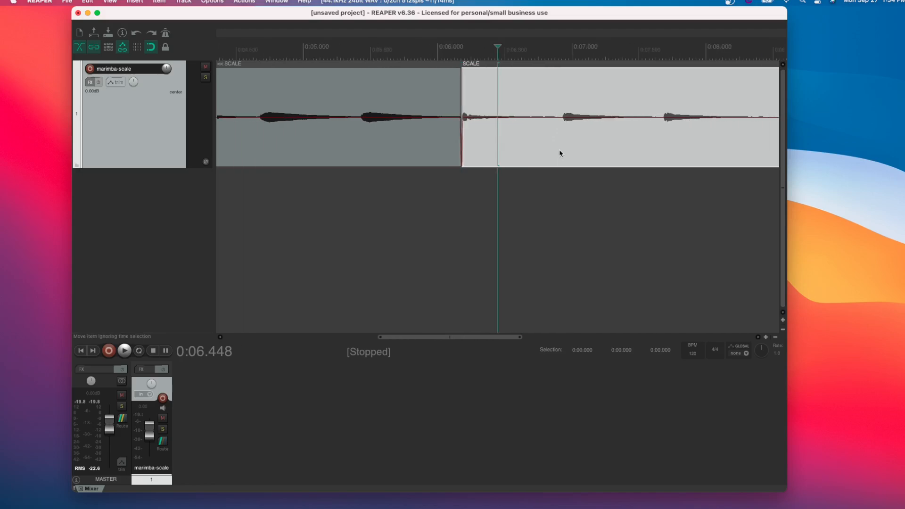
{"action": "left_click", "coordinate": [663, 133]}
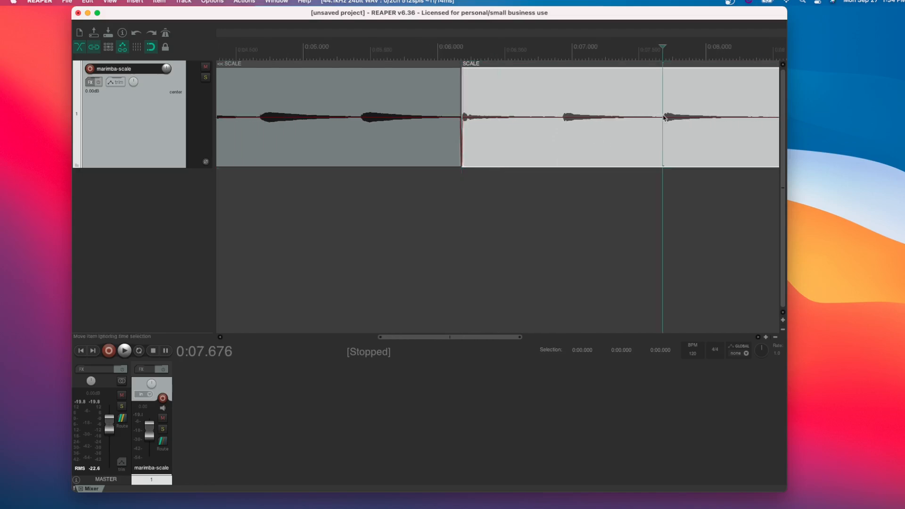
{"action": "left_click", "coordinate": [663, 62]}
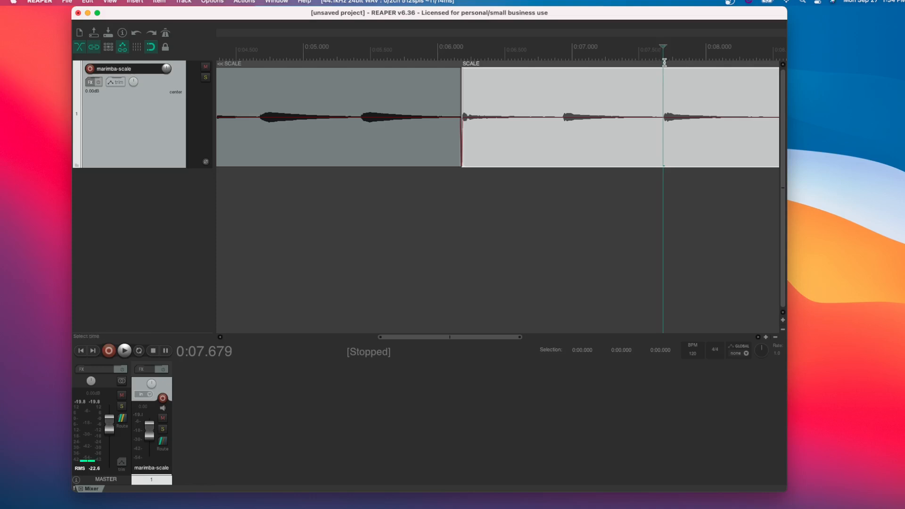
{"action": "key", "text": "s"}
Delete the first and last SCALE pieces, keeping only the middle piece with two notes.
{"action": "left_click", "coordinate": [535, 92]}
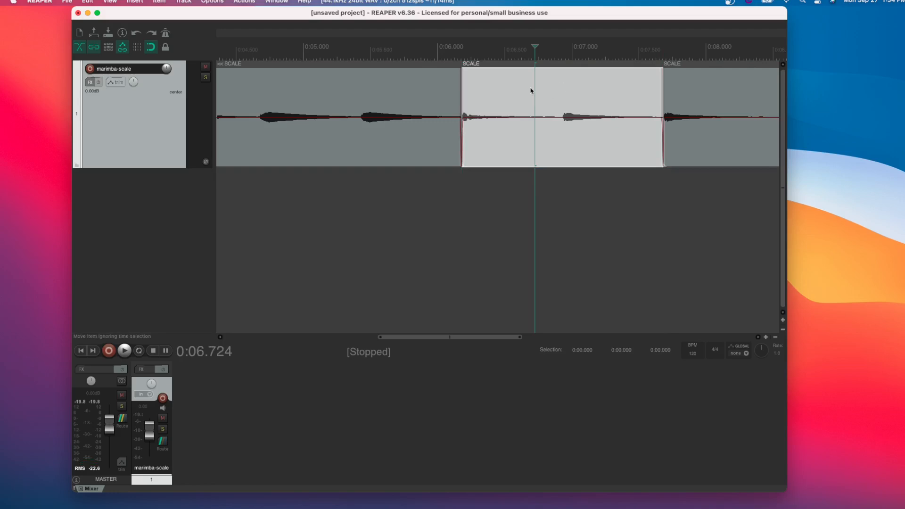
{"action": "left_click", "coordinate": [403, 99]}
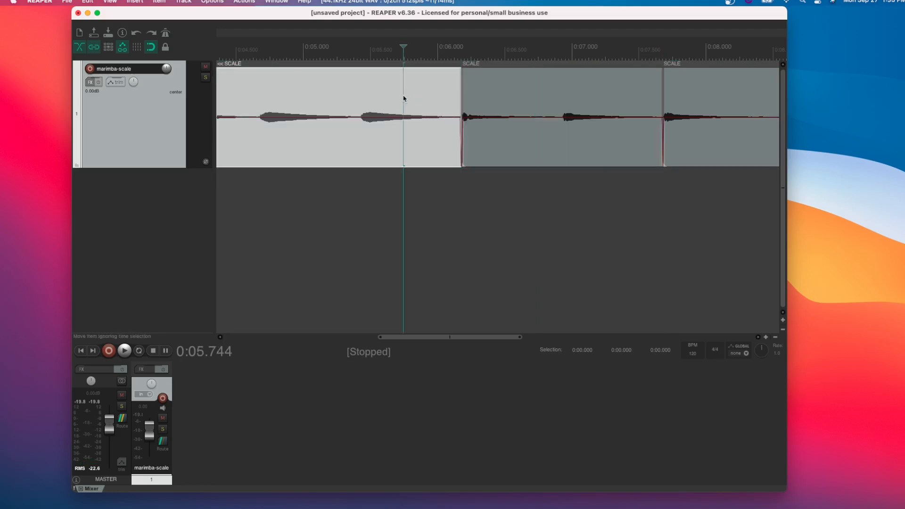
{"action": "key", "text": "Delete"}
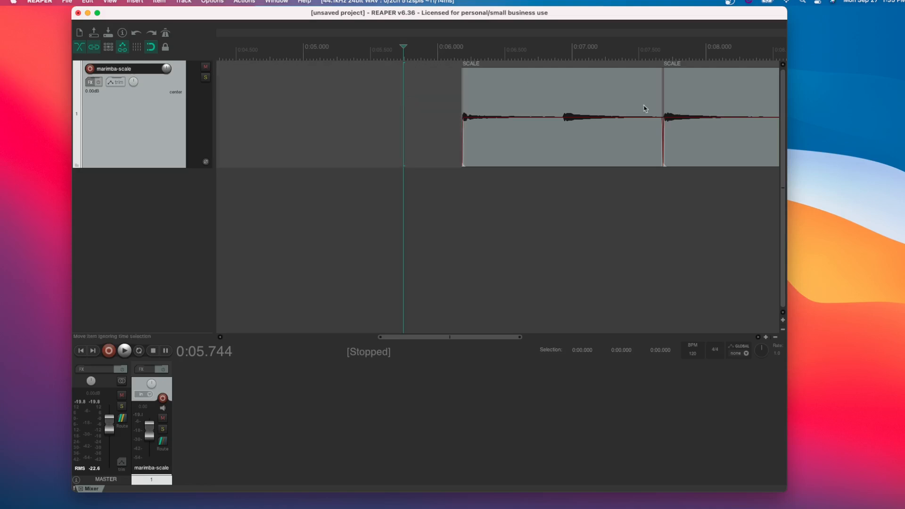
{"action": "left_click", "coordinate": [710, 101]}
{"action": "key", "text": "Delete"}
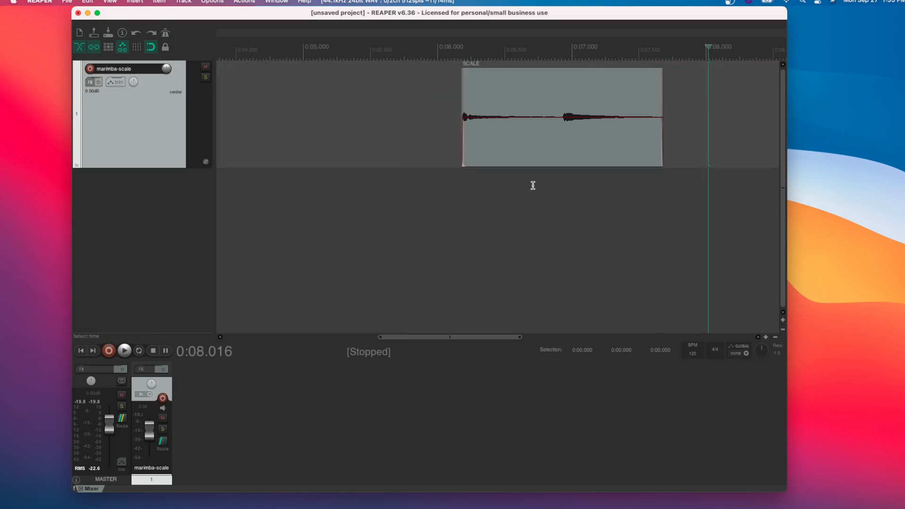
Play the remaining two-note SCALE item from 0:05.922, just before its start, and stop playback.
{"action": "scroll", "coordinate": [533, 185], "scroll_direction": "up", "scroll_amount": 3}
{"action": "scroll", "coordinate": [495, 194], "scroll_direction": "left", "scroll_amount": 6}
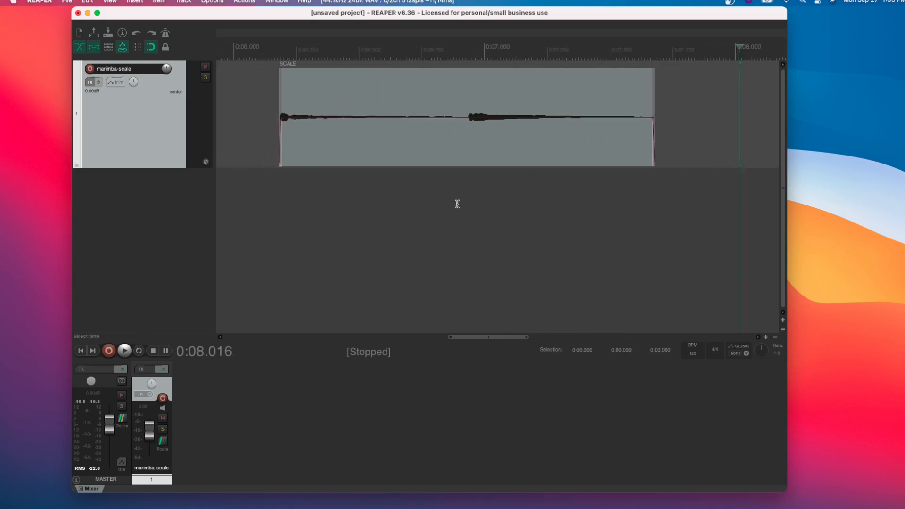
{"action": "left_click", "coordinate": [331, 185]}
{"action": "key", "text": "space"}
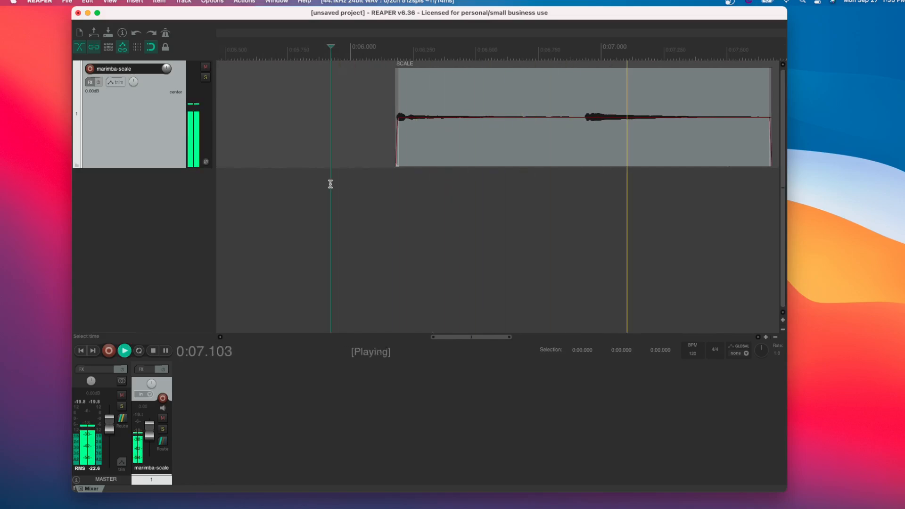
{"action": "key", "text": "space"}
Examine the automatic fade-in at the item's start and the fade-out at its end.
{"action": "scroll", "coordinate": [411, 135], "scroll_direction": "up", "scroll_amount": 4}
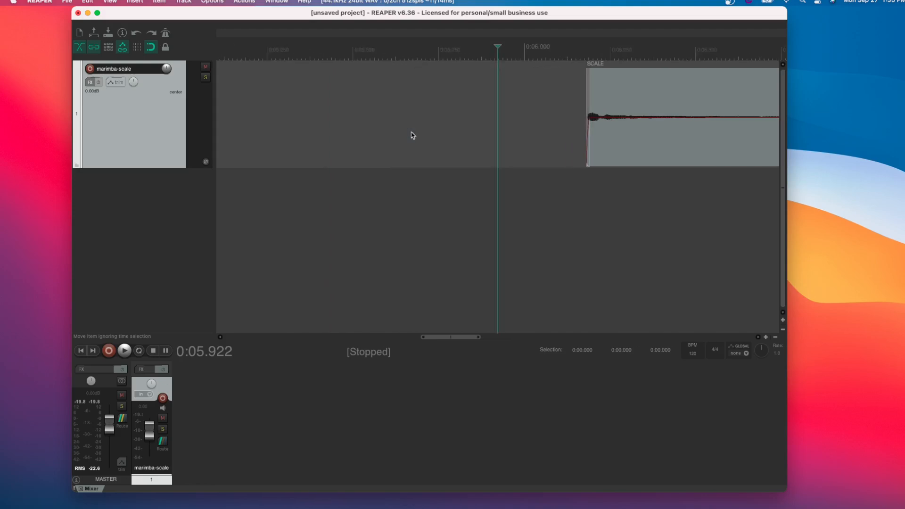
{"action": "scroll", "coordinate": [411, 135], "scroll_direction": "right", "scroll_amount": 4}
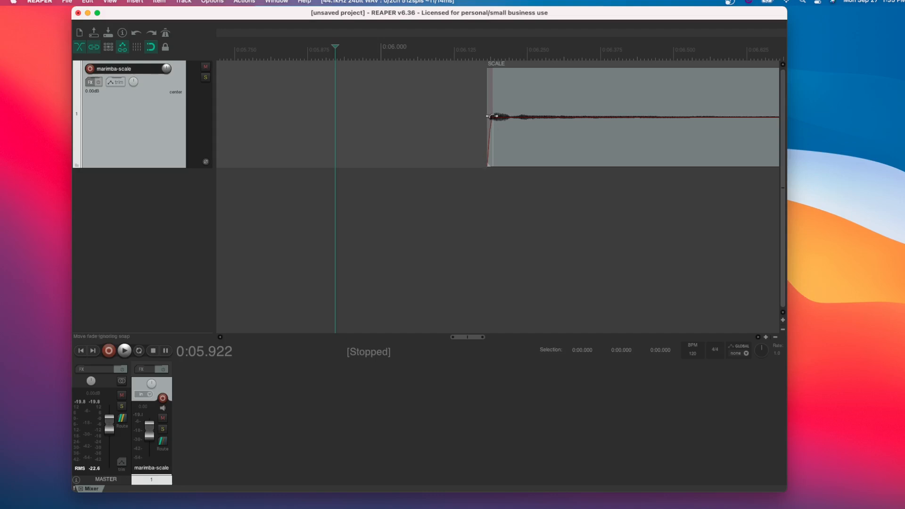
{"action": "scroll", "coordinate": [491, 116], "scroll_direction": "right", "scroll_amount": 10}
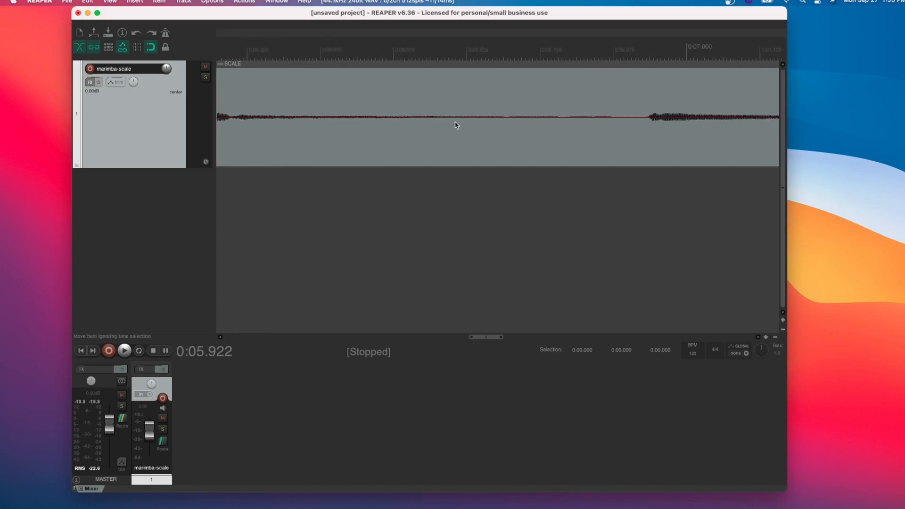
{"action": "scroll", "coordinate": [457, 125], "scroll_direction": "right", "scroll_amount": 5}
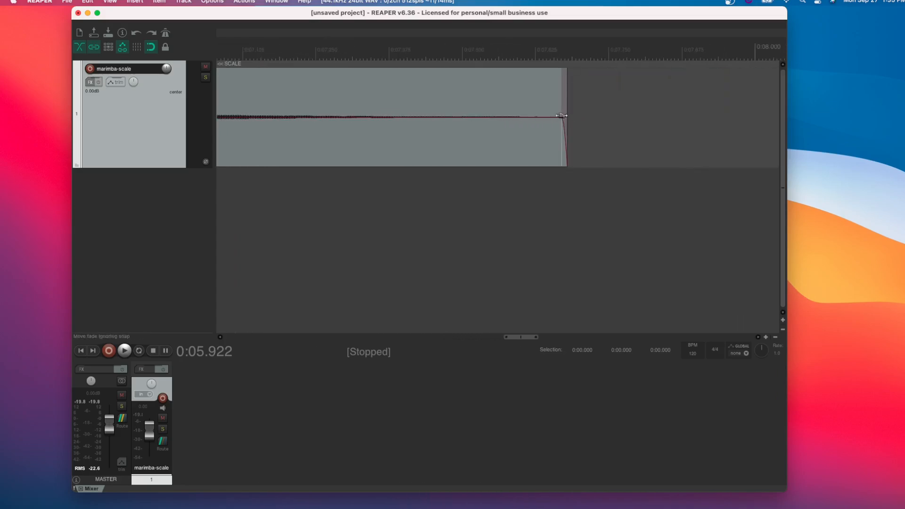
{"action": "scroll", "coordinate": [539, 174], "scroll_direction": "down", "scroll_amount": 5}
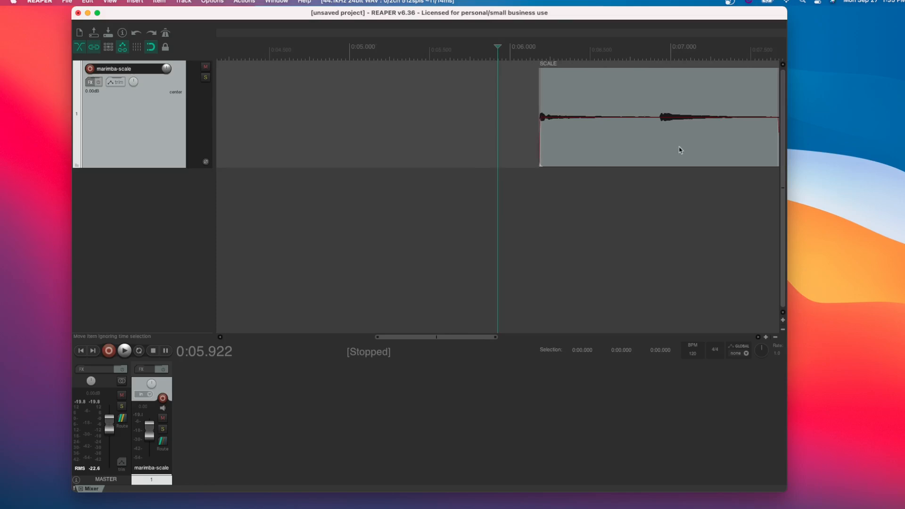
Place the edit cursor at 0:06.911 in the SCALE item, just before the second remaining note.
{"action": "left_click", "coordinate": [675, 180]}
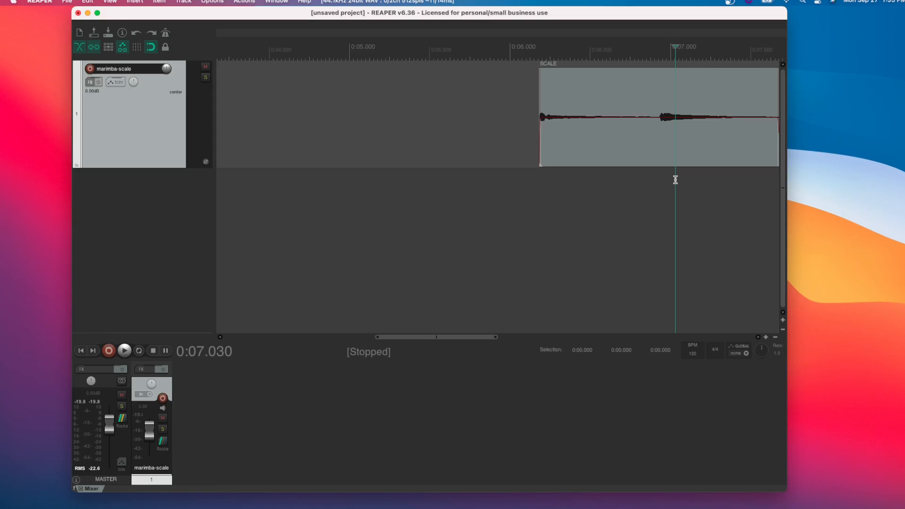
{"action": "scroll", "coordinate": [675, 180], "scroll_direction": "right", "scroll_amount": 5}
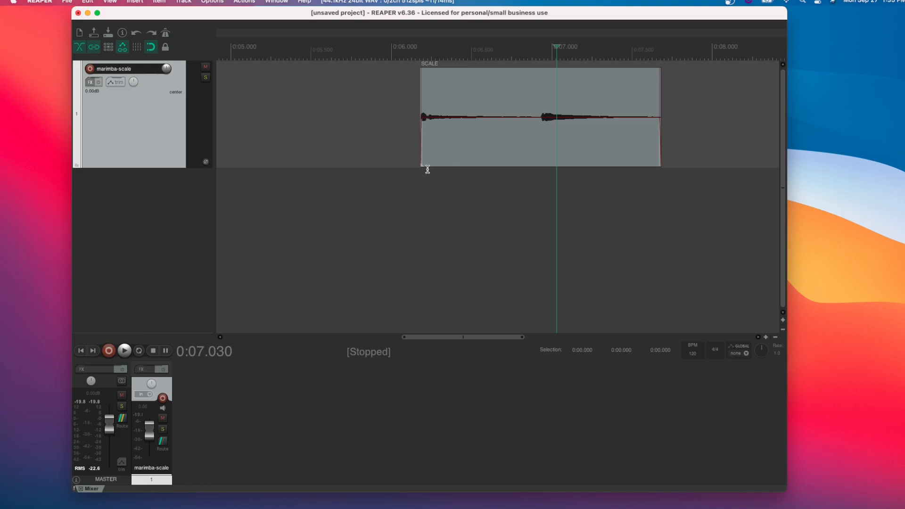
{"action": "left_click", "coordinate": [543, 168]}
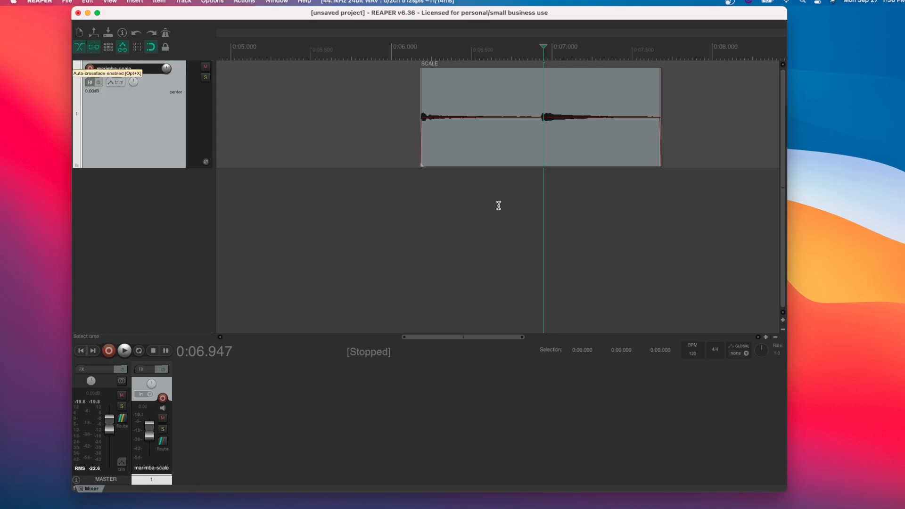
{"action": "left_click", "coordinate": [538, 192]}
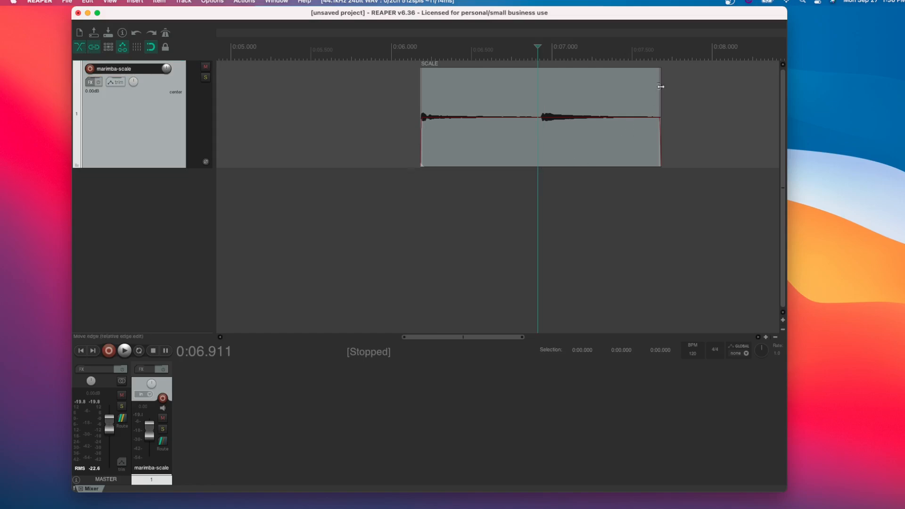
Trim the end of the SCALE item slightly inward to about 0:07.664.
{"action": "scroll", "coordinate": [640, 134], "scroll_direction": "up", "scroll_amount": 2}
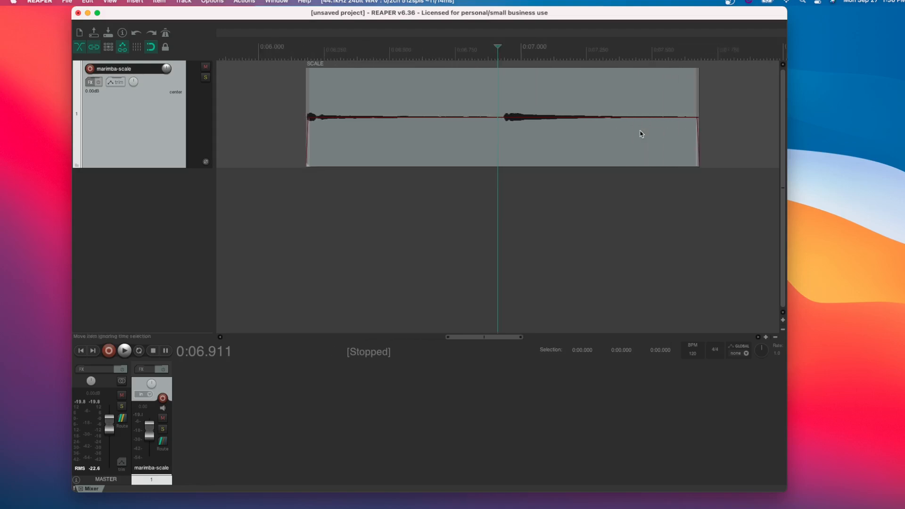
{"action": "scroll", "coordinate": [640, 134], "scroll_direction": "right", "scroll_amount": 3}
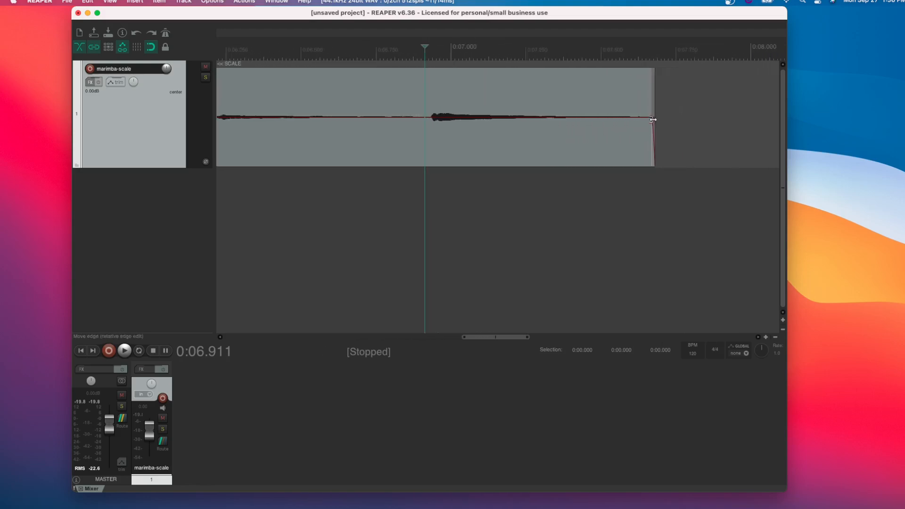
{"action": "left_click_drag", "start_coordinate": [650, 120], "coordinate": [649, 120]}
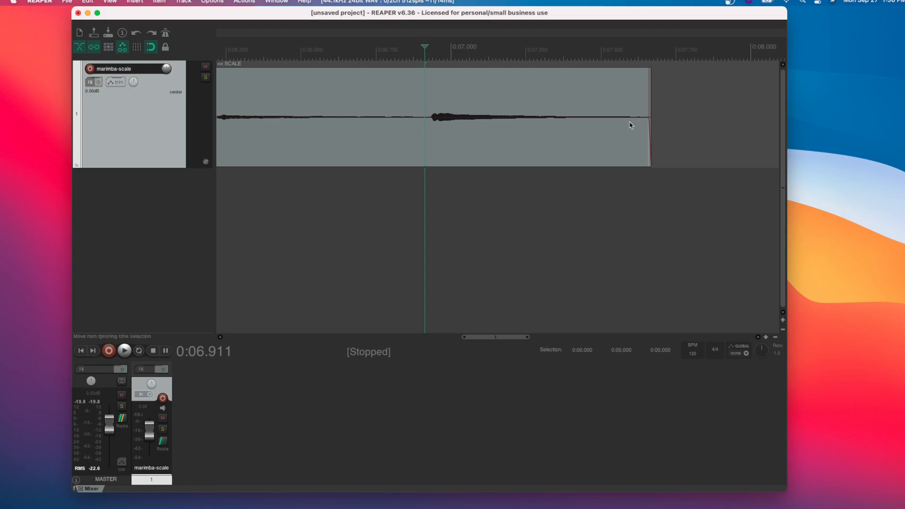
{"action": "left_click_drag", "start_coordinate": [650, 124], "coordinate": [649, 118]}
Adjust the item's short fade-out and choose the second curve in the list as its shape.
{"action": "mouse_move", "coordinate": [648, 70]}
{"action": "left_mouse_down"}
{"action": "mouse_move", "coordinate": [600, 87]}
{"action": "mouse_move", "coordinate": [651, 76]}
{"action": "left_mouse_up"}
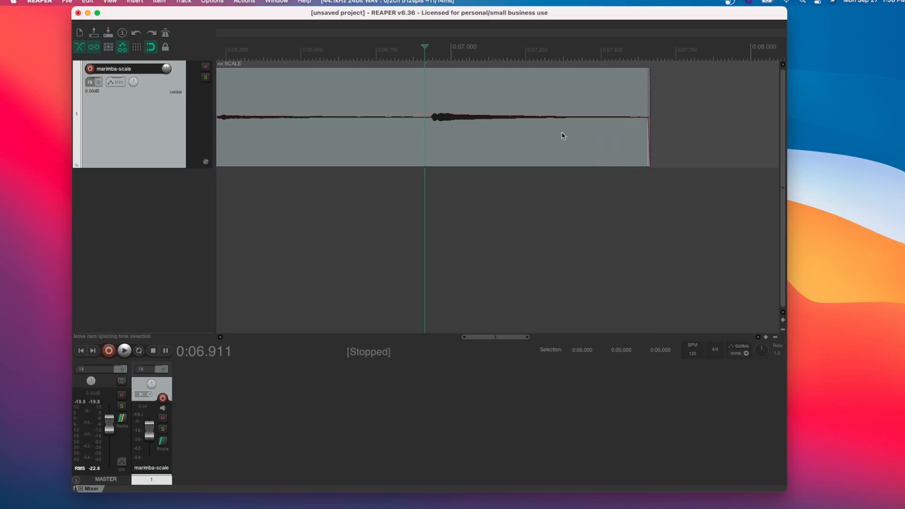
{"action": "right_click", "coordinate": [648, 71]}
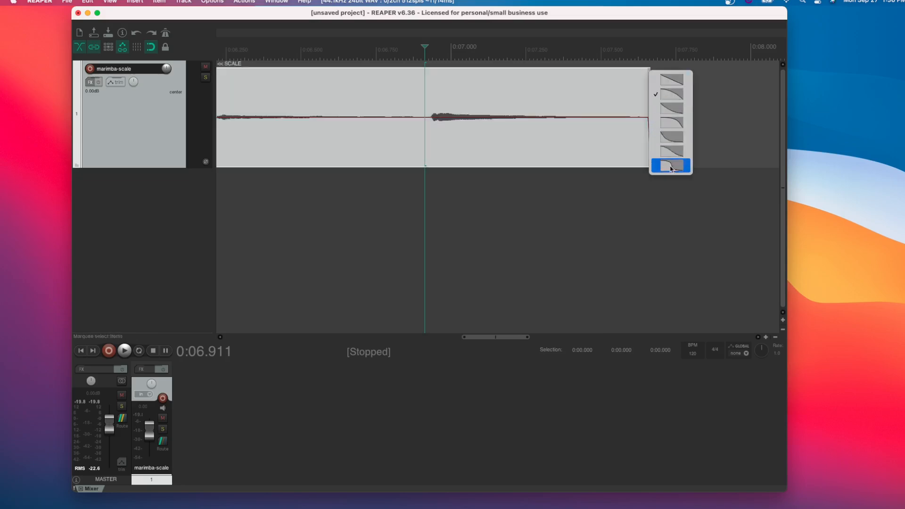
{"action": "left_click", "coordinate": [671, 95]}
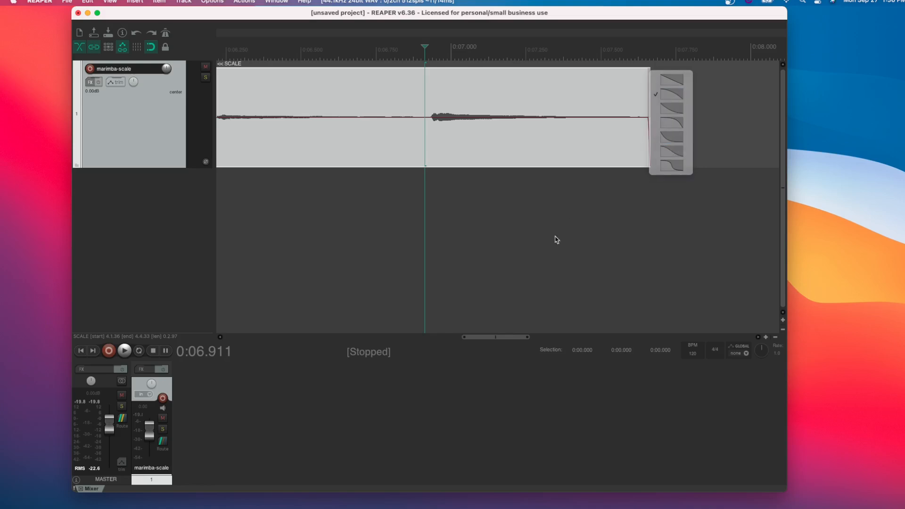
Play the trimmed SCALE item twice from 0:06.151, just before its start.
{"action": "scroll", "coordinate": [555, 236], "scroll_direction": "right", "scroll_amount": 5}
{"action": "scroll", "coordinate": [555, 236], "scroll_direction": "left", "scroll_amount": 7}
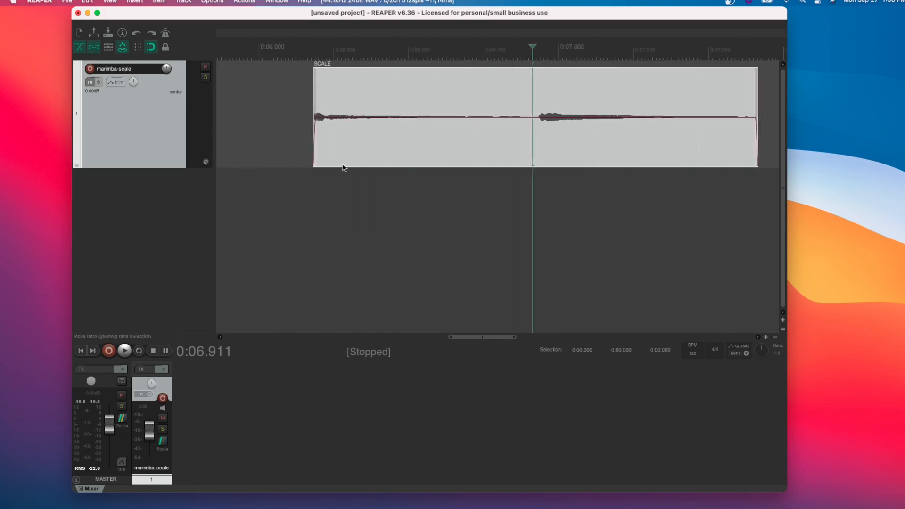
{"action": "left_click", "coordinate": [303, 149]}
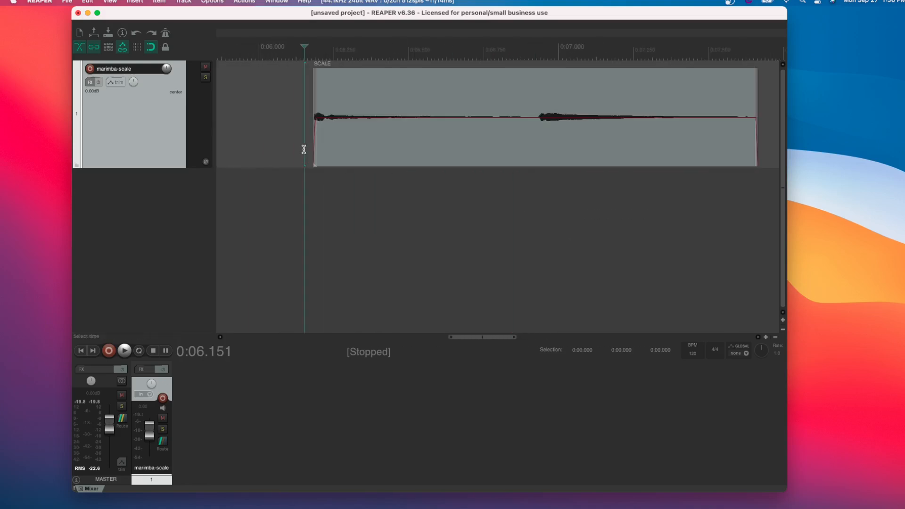
{"action": "scroll", "coordinate": [303, 149], "scroll_direction": "down", "scroll_amount": 6}
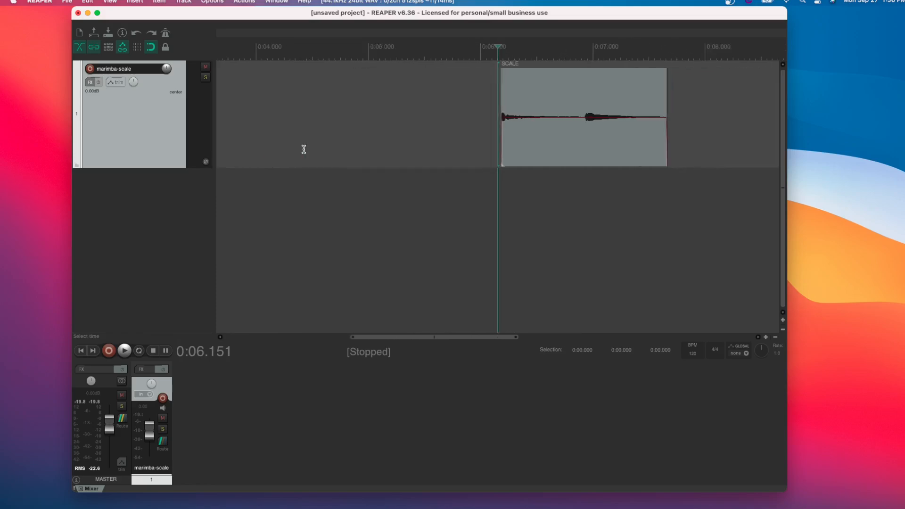
{"action": "key", "text": "space"}
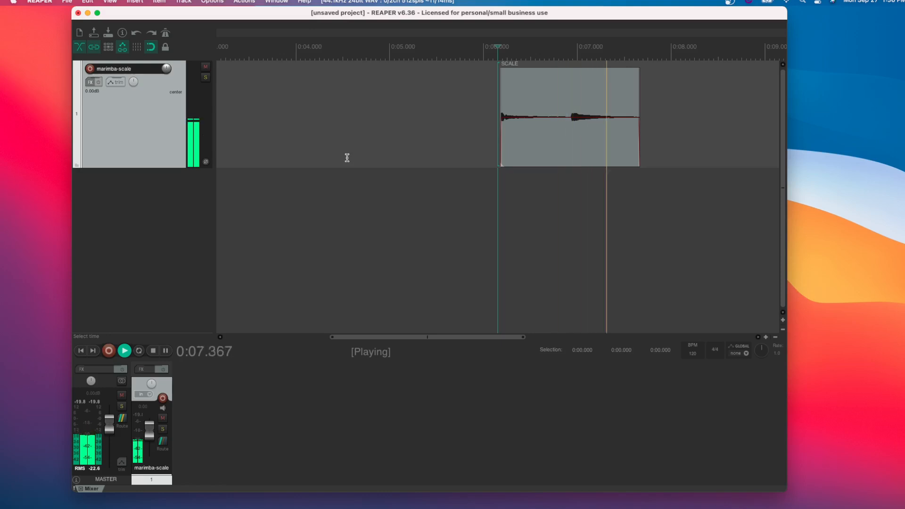
{"action": "key", "text": "space"}
{"action": "key", "text": "space"}
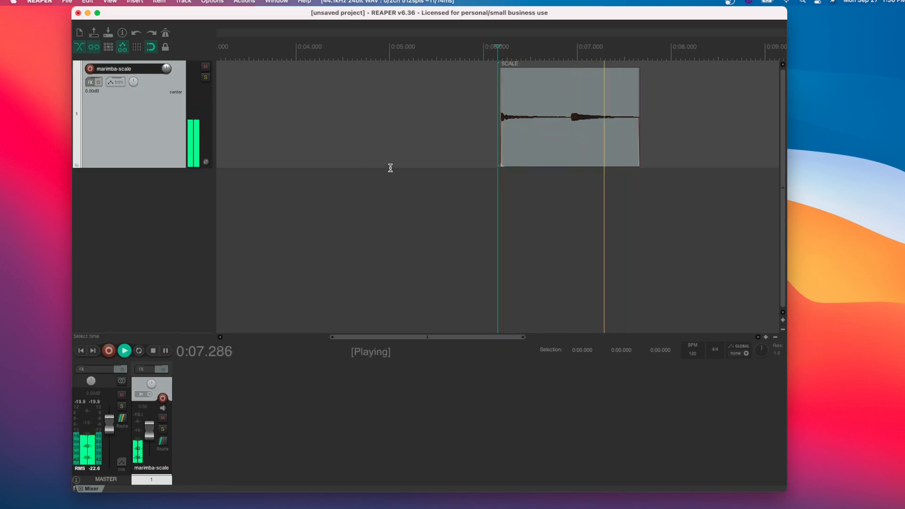
{"action": "key", "text": "space"}
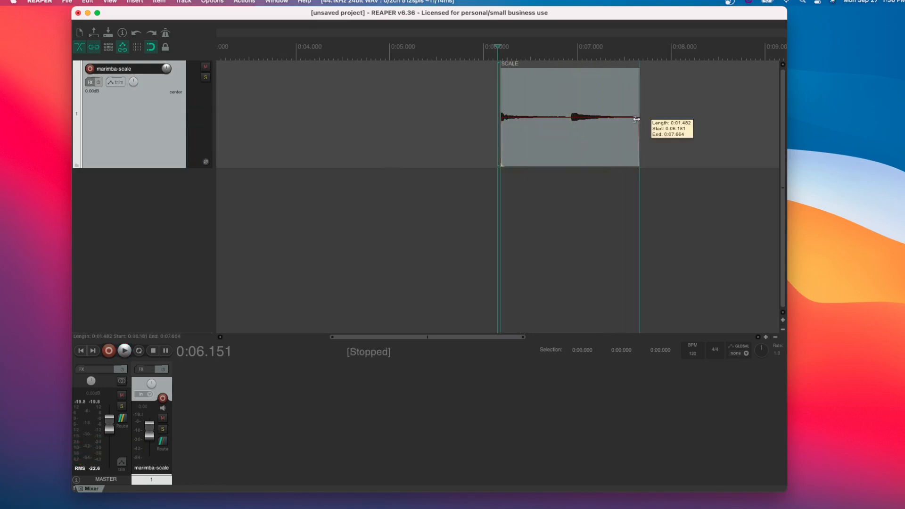
Lengthen the trimmed SCALE item's fade-out to about 0.4 s and play it from 0:05.810.
{"action": "left_click", "coordinate": [638, 120]}
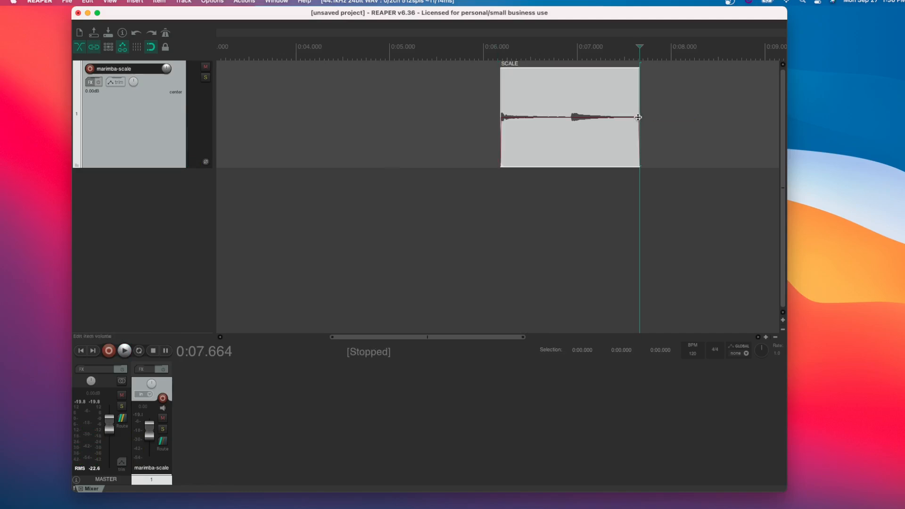
{"action": "left_click_drag", "start_coordinate": [637, 79], "coordinate": [600, 85]}
{"action": "left_click", "coordinate": [466, 110]}
{"action": "key", "text": "space"}
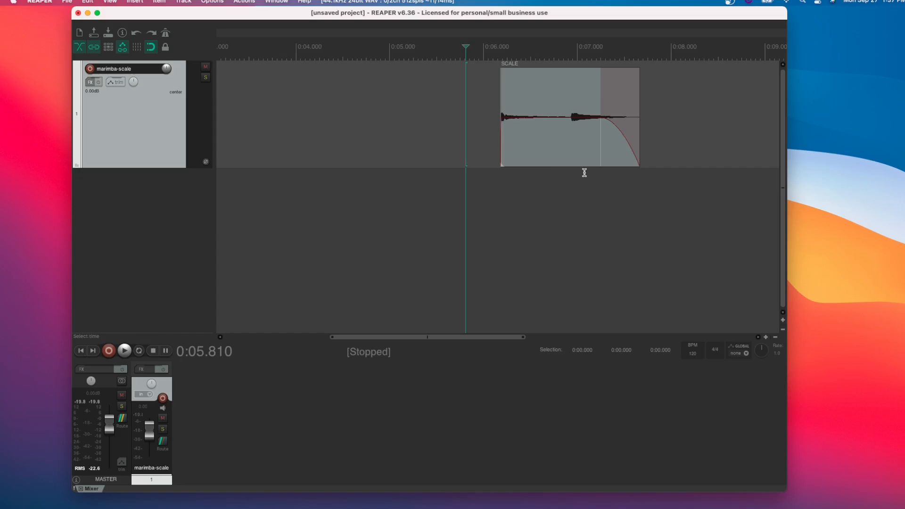
Undo the fade, trim, deletion and split edits back to the single SCALE item containing all seven notes.
{"action": "key", "text": "super+Tab"}
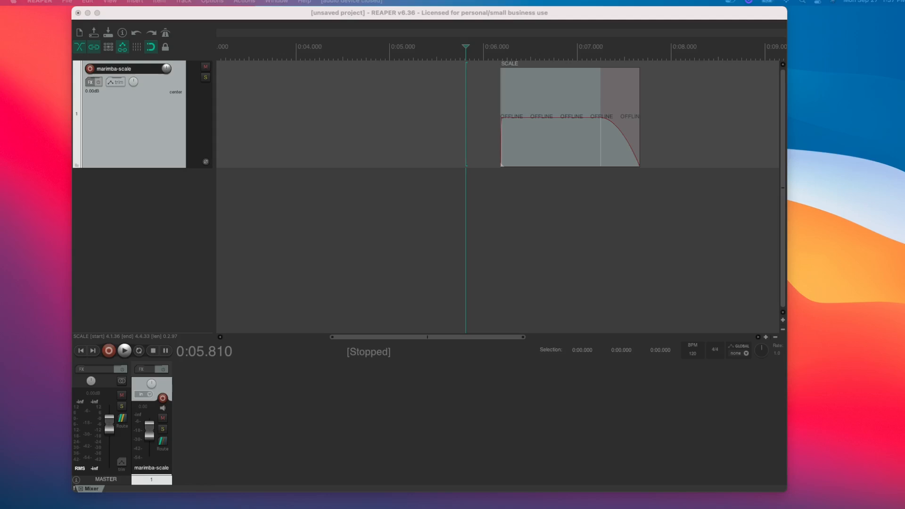
{"action": "left_click", "coordinate": [591, 214]}
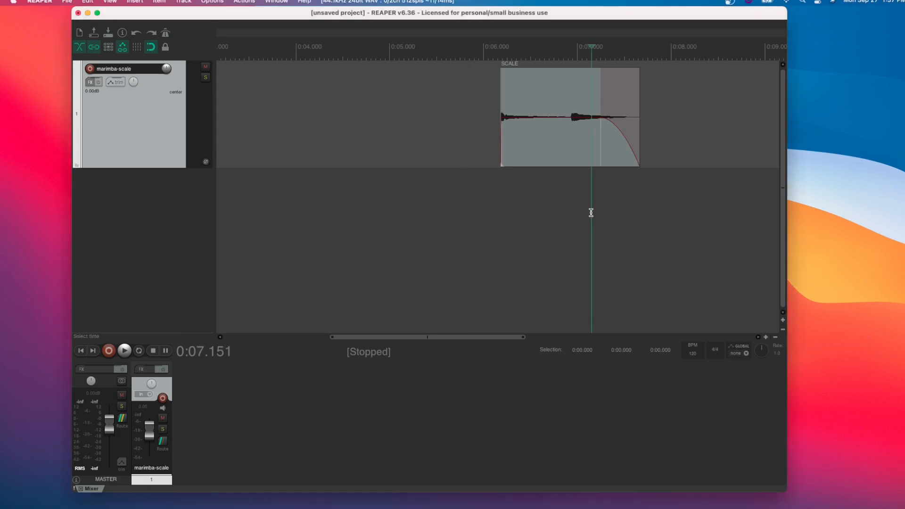
{"action": "scroll", "coordinate": [590, 213], "scroll_direction": "down", "scroll_amount": 3}
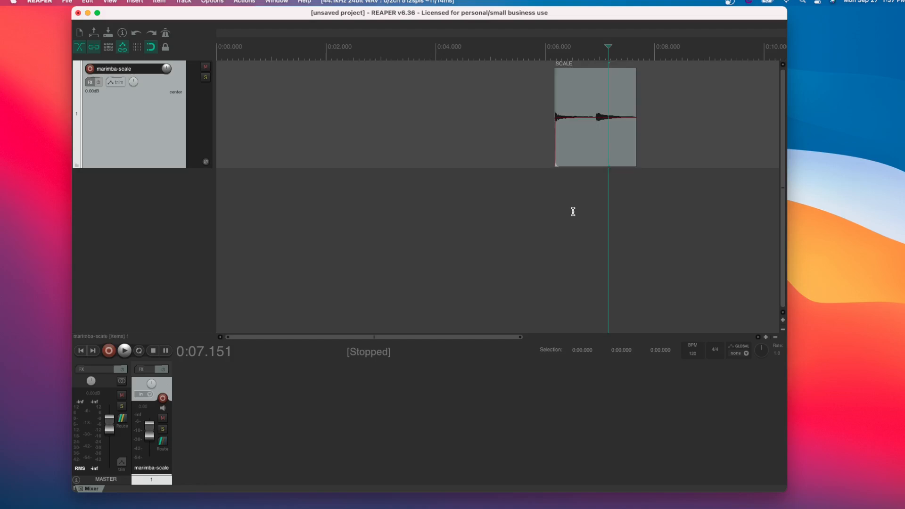
{"action": "left_click", "coordinate": [573, 211]}
{"action": "key", "text": "super+z"}
{"action": "key", "text": "super+z"}
{"action": "key", "text": "super+z"}
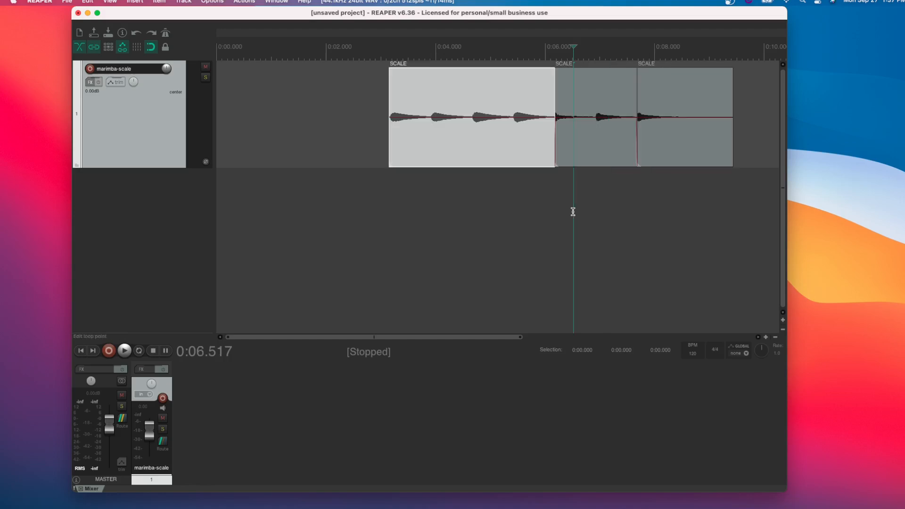
{"action": "key", "text": "super+z"}
{"action": "key", "text": "super+z"}
{"action": "key", "text": "super+z"}
{"action": "key", "text": "super+z"}
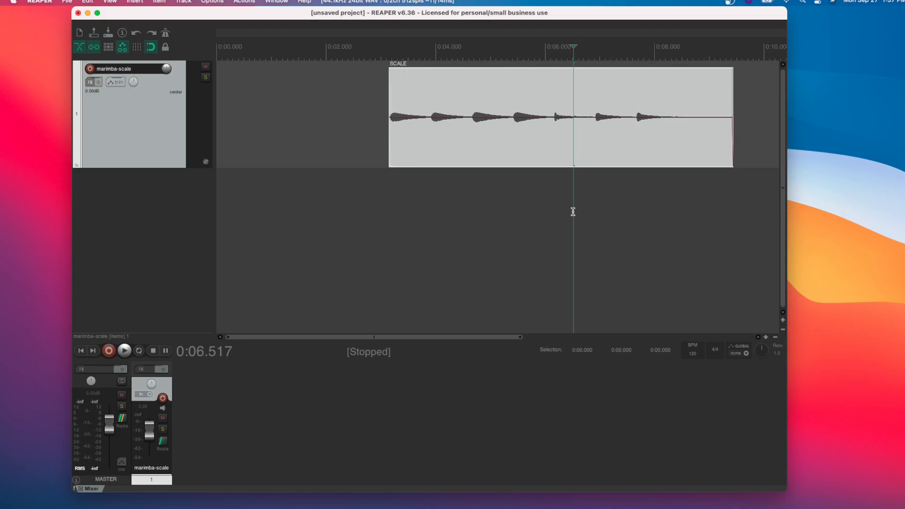
Split the SCALE item at 0:05.403, before the fourth note, and move the second part to about 0:05.9.
{"action": "left_click", "coordinate": [513, 170]}
{"action": "left_click", "coordinate": [512, 171]}
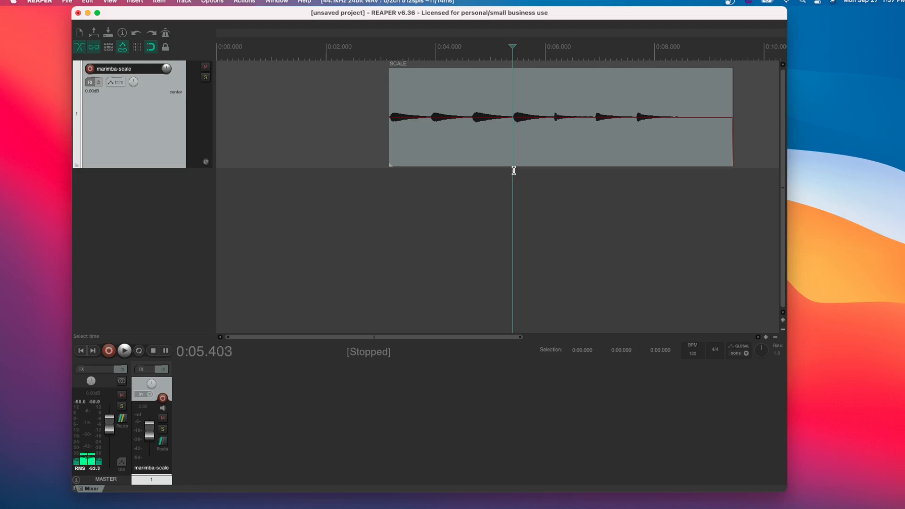
{"action": "key", "text": "s"}
{"action": "left_click_drag", "start_coordinate": [606, 143], "coordinate": [634, 143]}
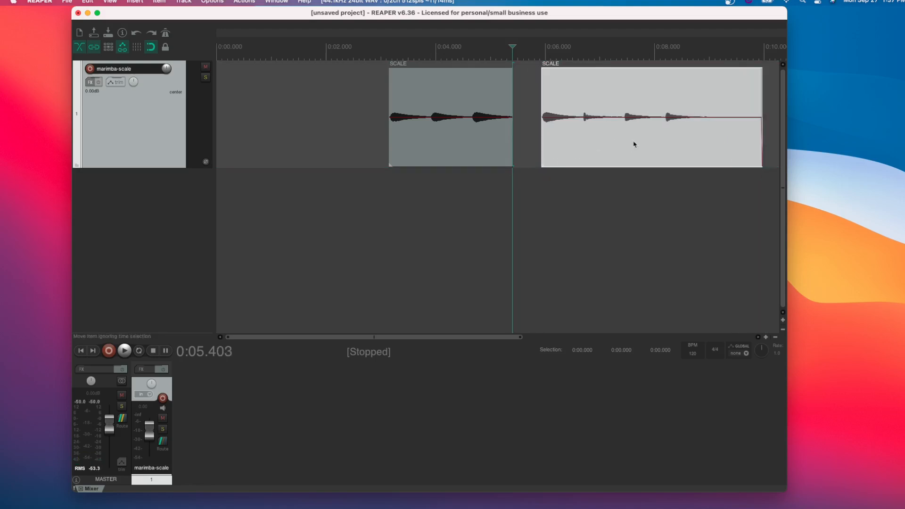
Move the first SCALE part to about 0:02.9 and snap the second part's start against its end.
{"action": "left_click_drag", "start_coordinate": [477, 133], "coordinate": [461, 132]}
{"action": "left_click_drag", "start_coordinate": [587, 133], "coordinate": [634, 134]}
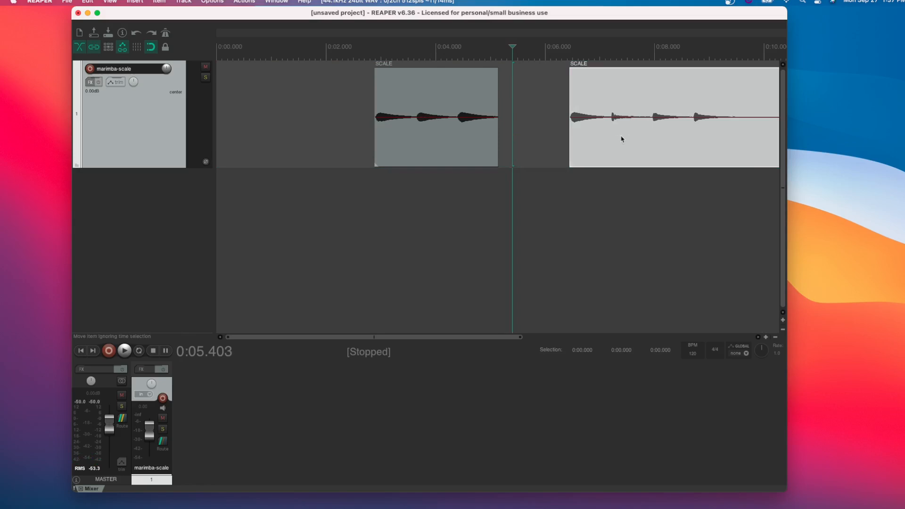
{"action": "mouse_move", "coordinate": [621, 139]}
{"action": "left_mouse_down"}
{"action": "mouse_move", "coordinate": [547, 142]}
{"action": "mouse_move", "coordinate": [611, 139]}
{"action": "left_mouse_up"}
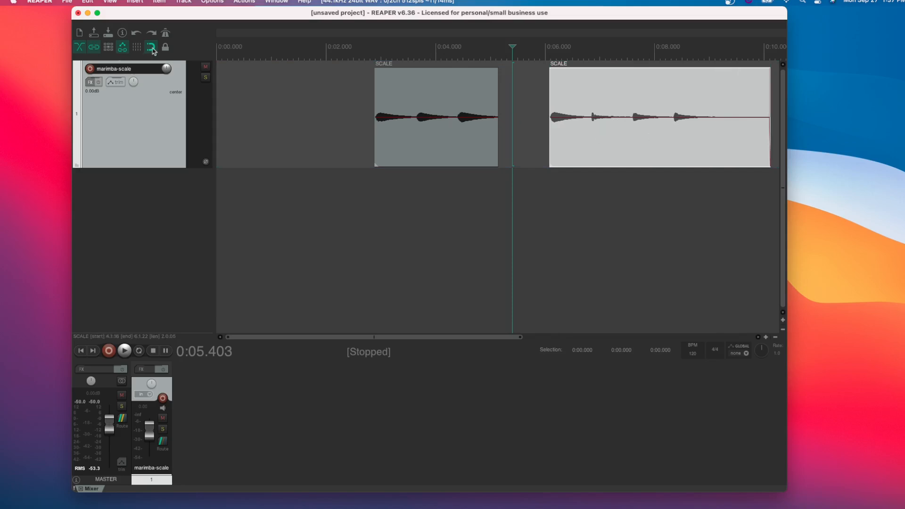
{"action": "left_click_drag", "start_coordinate": [620, 148], "coordinate": [568, 146]}
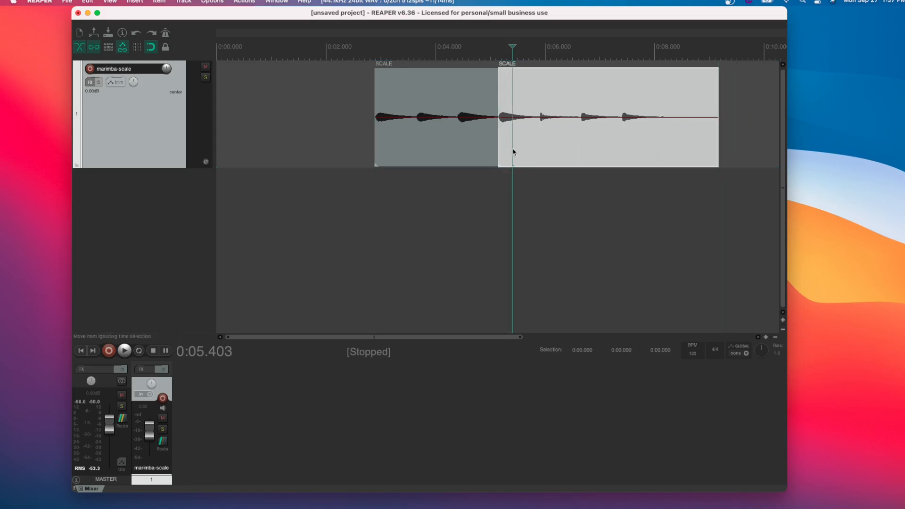
Select both adjoining SCALE items and heal the split between them.
{"action": "scroll", "coordinate": [513, 148], "scroll_direction": "up", "scroll_amount": 3}
{"action": "left_click_drag", "start_coordinate": [513, 148], "coordinate": [490, 139]}
{"action": "left_click", "coordinate": [457, 138]}
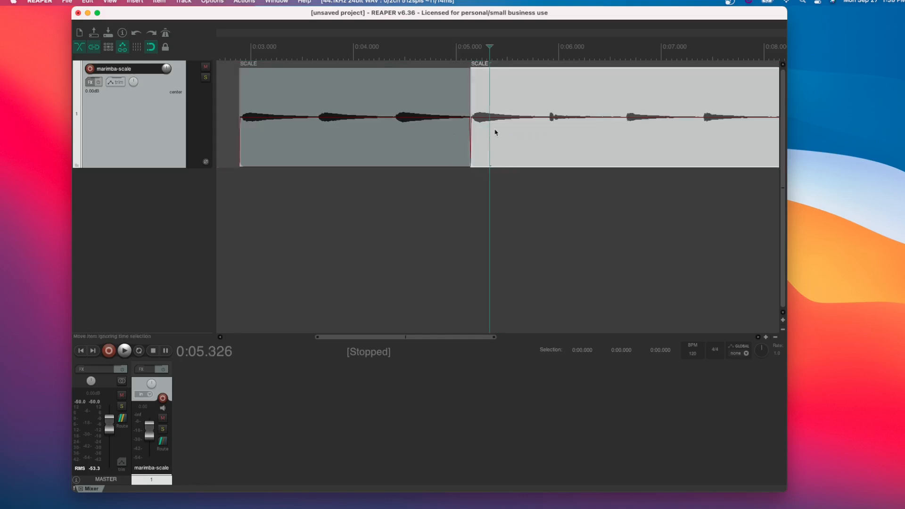
{"action": "left_click", "coordinate": [462, 137], "text": "shift"}
{"action": "right_click", "coordinate": [462, 136]}
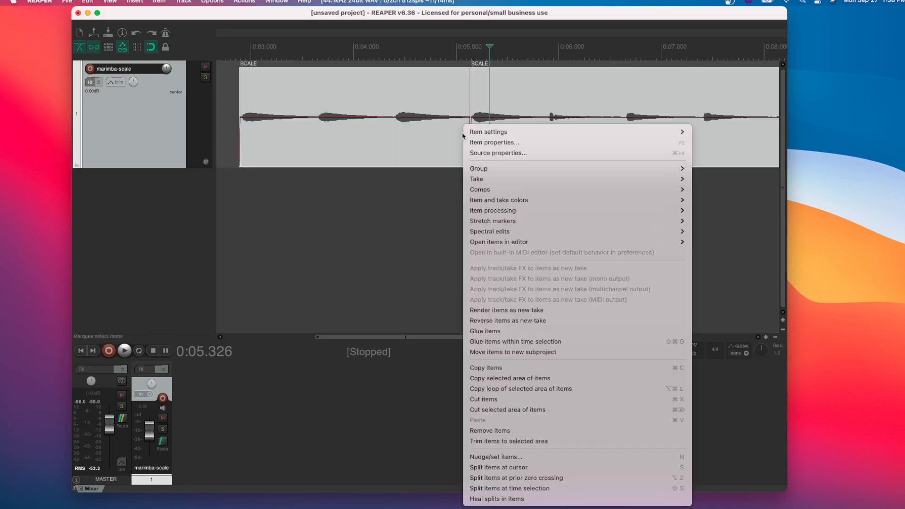
{"action": "left_click", "coordinate": [494, 503]}
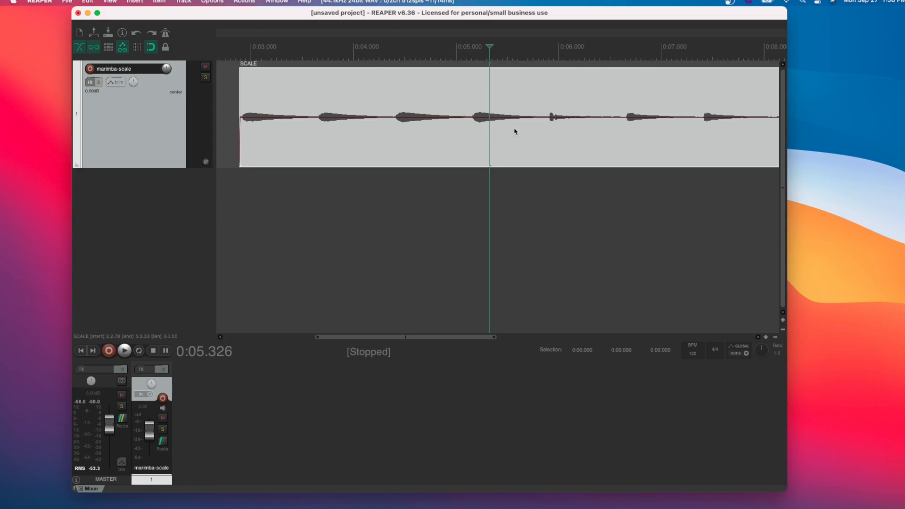
Undo the healing of the split and the selection of both items.
{"action": "key", "text": "super+z"}
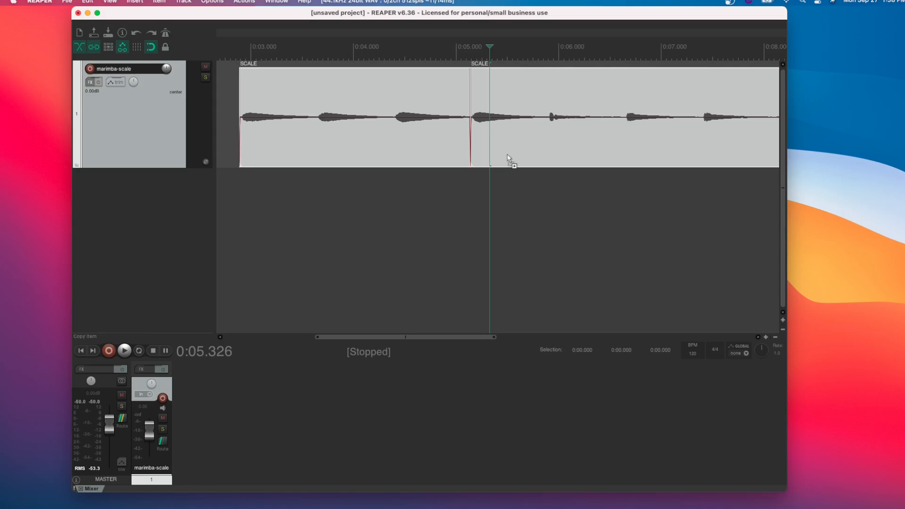
{"action": "key", "text": "super+z"}
{"action": "key", "text": "super+z"}
Split the second SCALE item at 0:05.902, before its second note, and delete the piece holding its first note.
{"action": "left_click", "coordinate": [509, 146]}
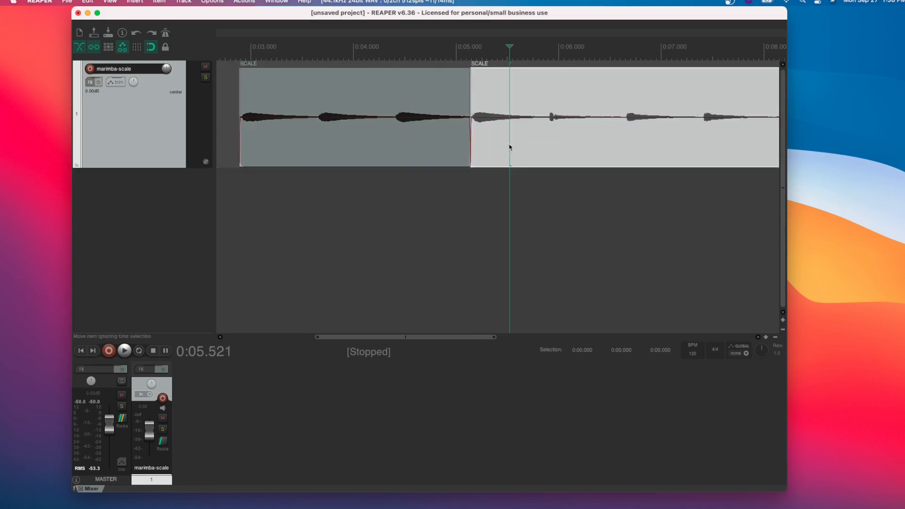
{"action": "left_click", "coordinate": [549, 151]}
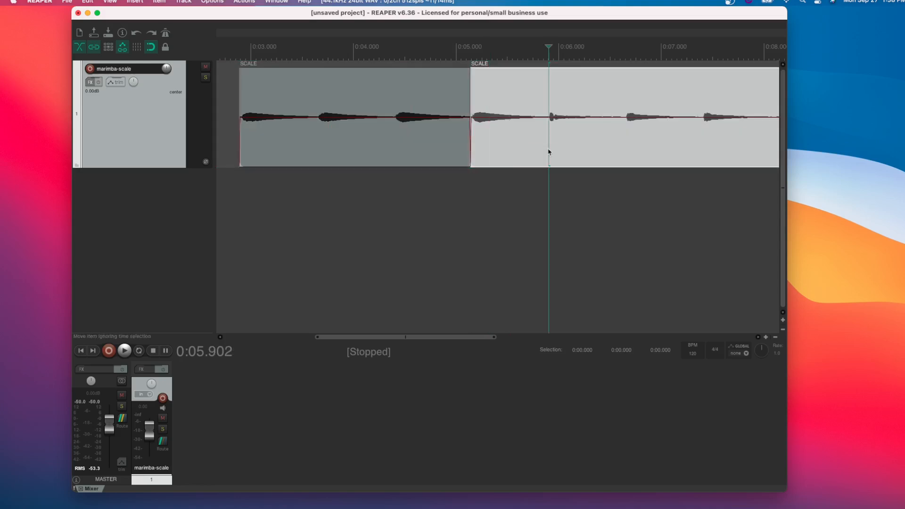
{"action": "key", "text": "s"}
{"action": "left_click", "coordinate": [527, 135]}
{"action": "key", "text": "Delete"}
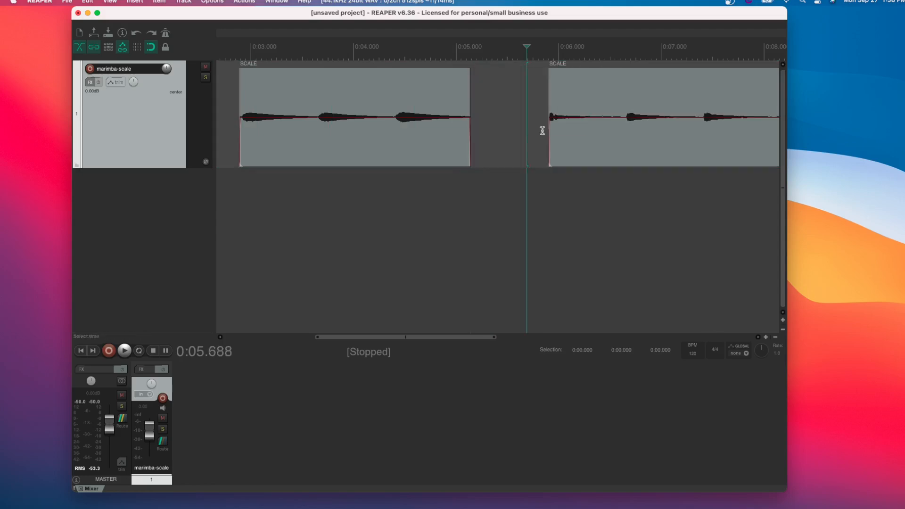
Snap the second SCALE item to the first item's end, then separate them, placing the first at about 0:02.334 and the second at about 0:05.26.
{"action": "left_click_drag", "start_coordinate": [646, 125], "coordinate": [567, 123]}
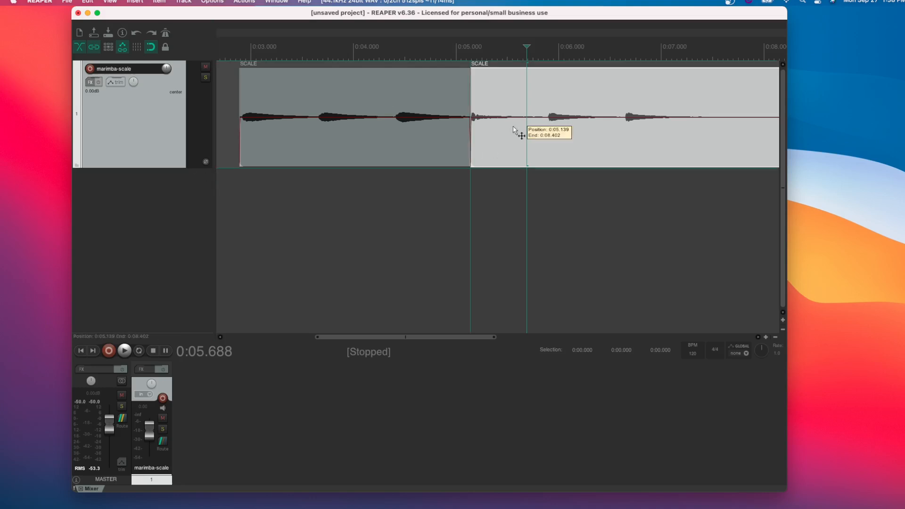
{"action": "left_click_drag", "start_coordinate": [513, 126], "coordinate": [531, 128]}
{"action": "scroll", "coordinate": [435, 189], "scroll_direction": "down", "scroll_amount": 2}
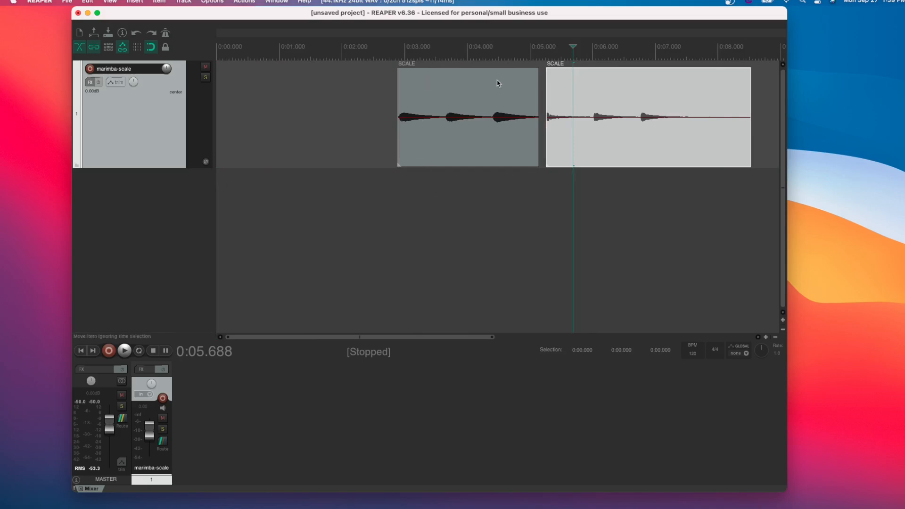
{"action": "left_click_drag", "start_coordinate": [450, 141], "coordinate": [410, 146]}
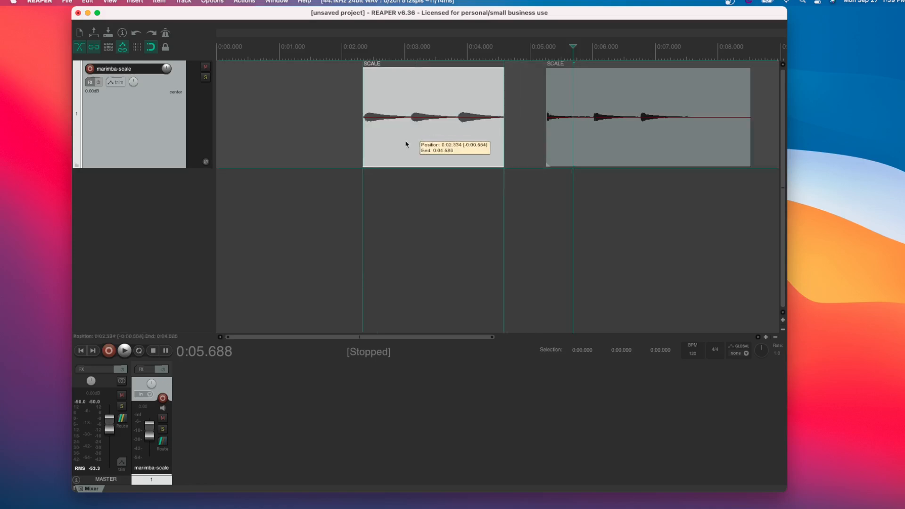
Play both SCALE items from 0:02.060, just before the first one, and stop playback.
{"action": "left_click", "coordinate": [346, 152]}
{"action": "key", "text": "space"}
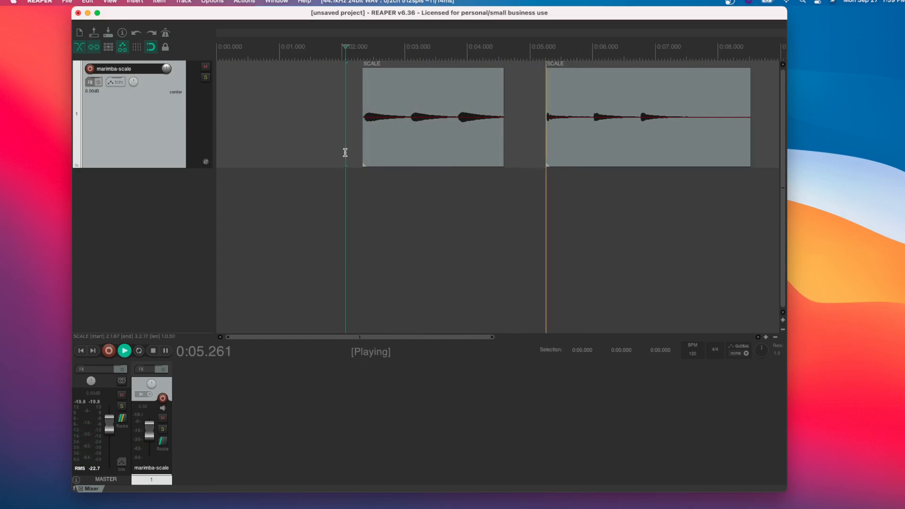
{"action": "key", "text": "space"}
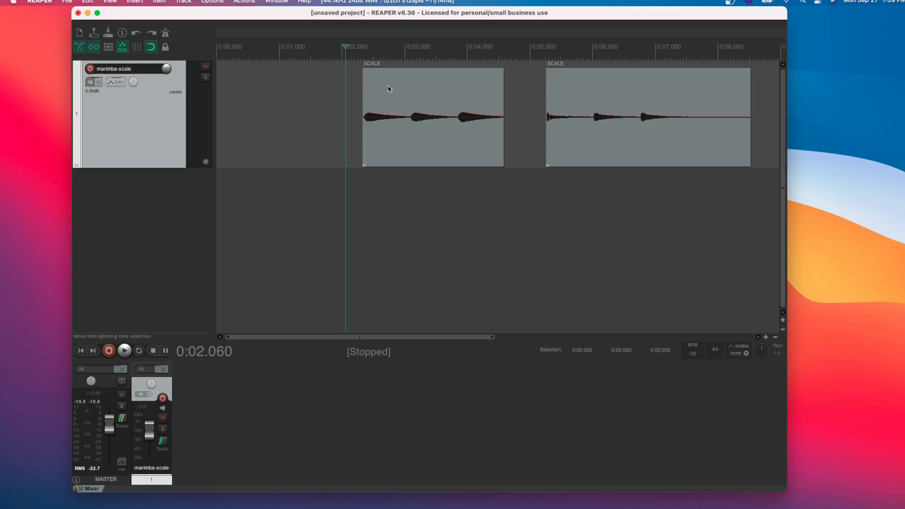
Rename the first item's take as SCALE 1 in its item properties.
{"action": "double_click", "coordinate": [388, 89]}
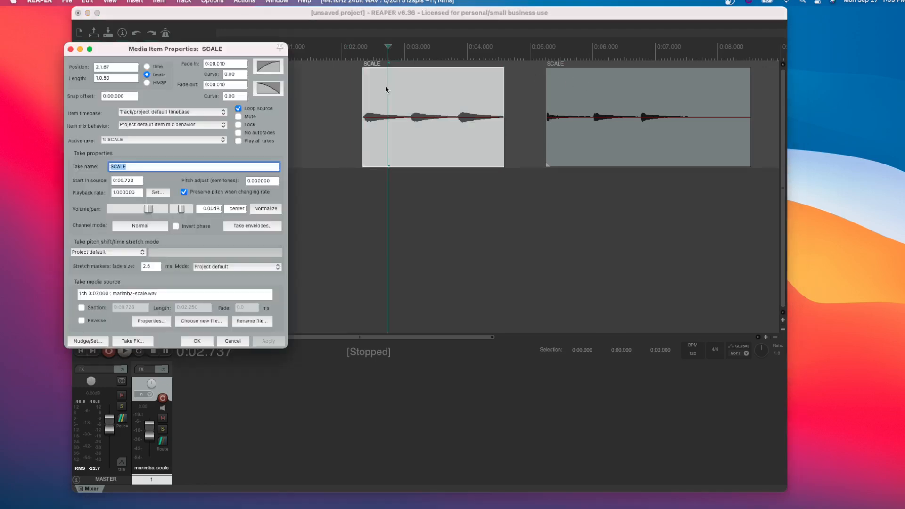
{"action": "key", "text": "Right"}
{"action": "type", "text": "1"}
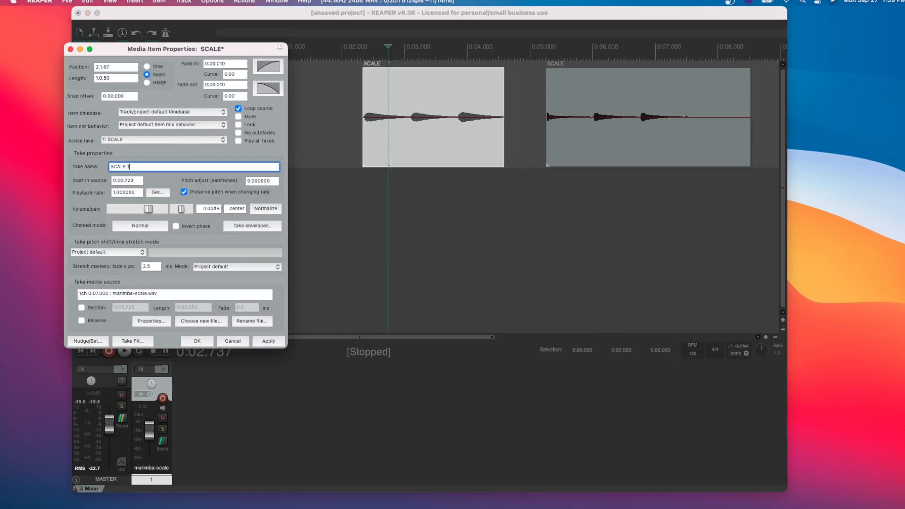
{"action": "left_click", "coordinate": [269, 341]}
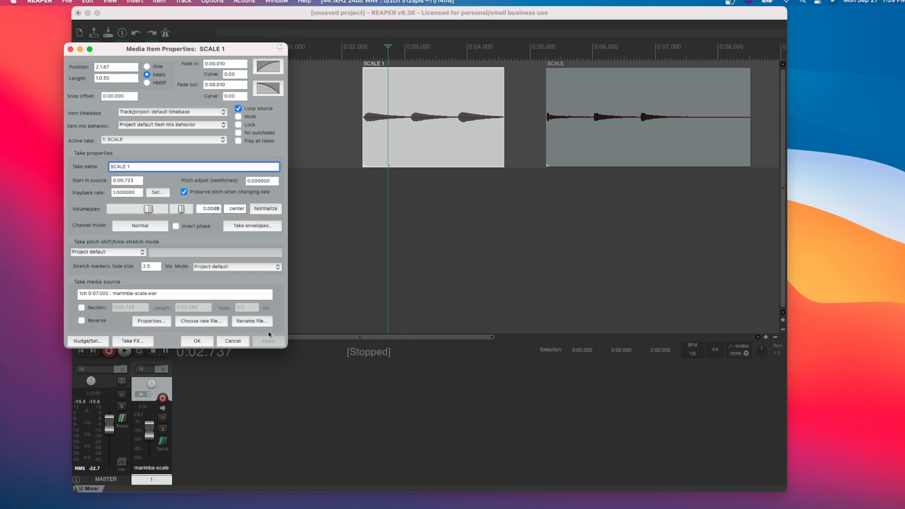
{"action": "left_click", "coordinate": [201, 342]}
Rename the second item's take as SCALE 2 in its item properties.
{"action": "double_click", "coordinate": [615, 151]}
{"action": "key", "text": "Right"}
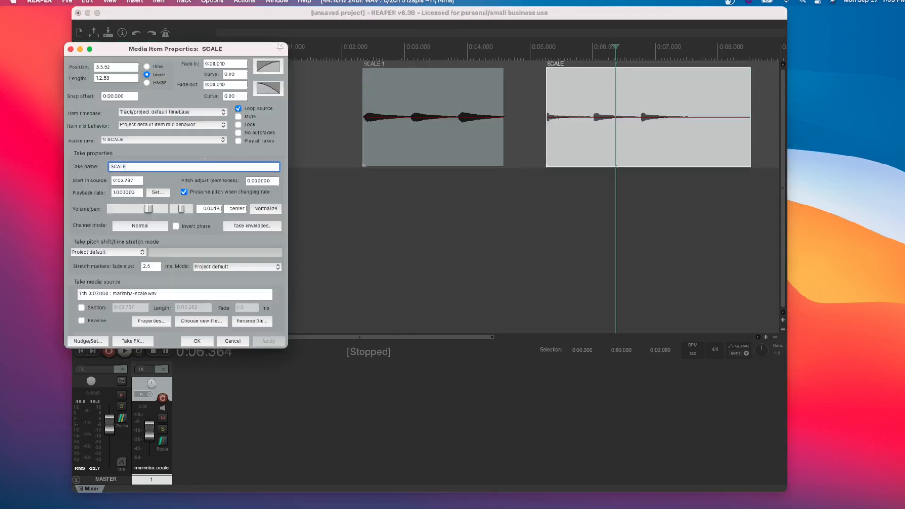
{"action": "type", "text": "2"}
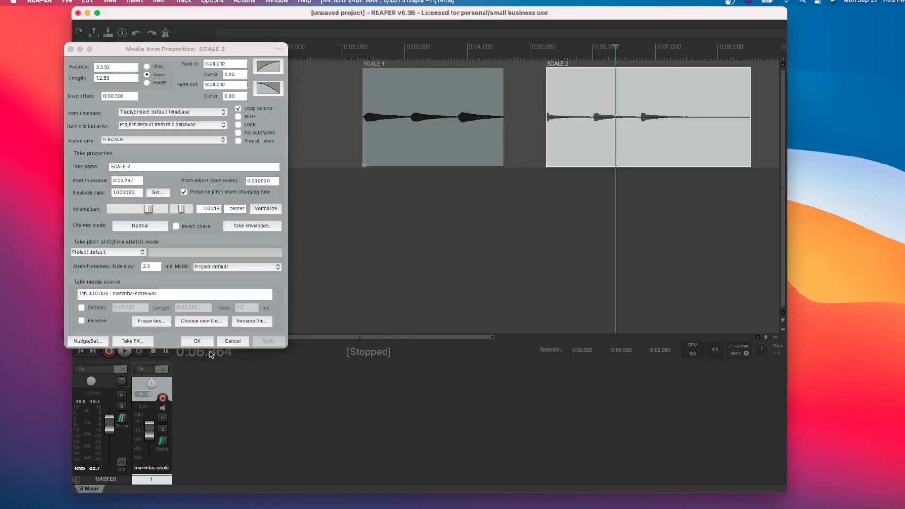
{"action": "key", "text": "Return"}
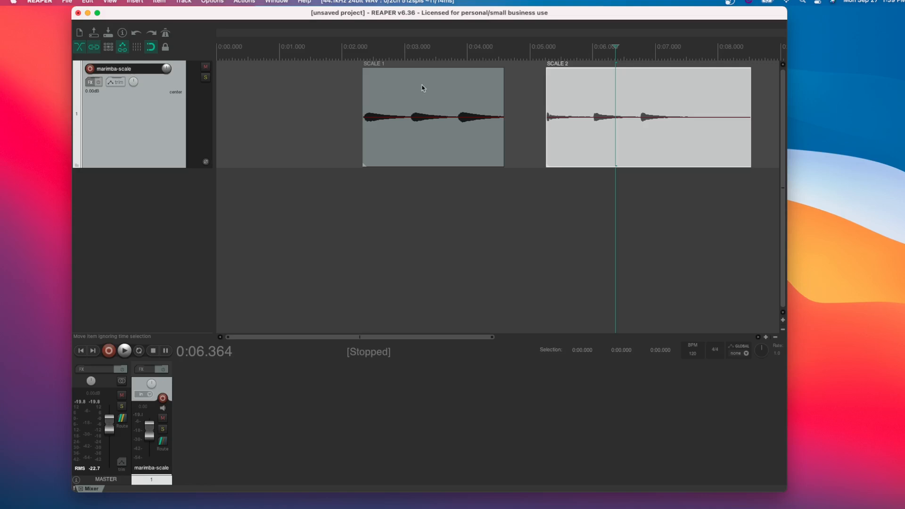
Move the SCALE 1 item to about 0:01.65 and the SCALE 2 item to about 0:04.9.
{"action": "left_click", "coordinate": [385, 83]}
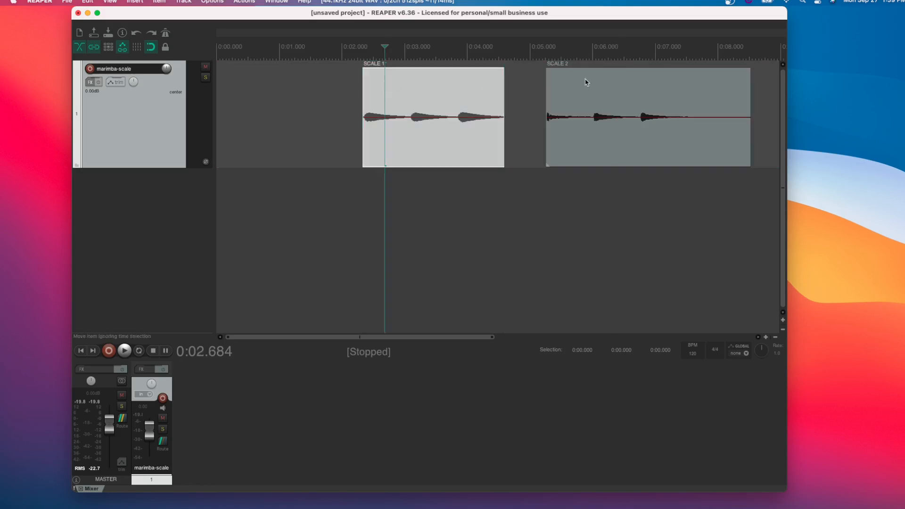
{"action": "left_click", "coordinate": [634, 142]}
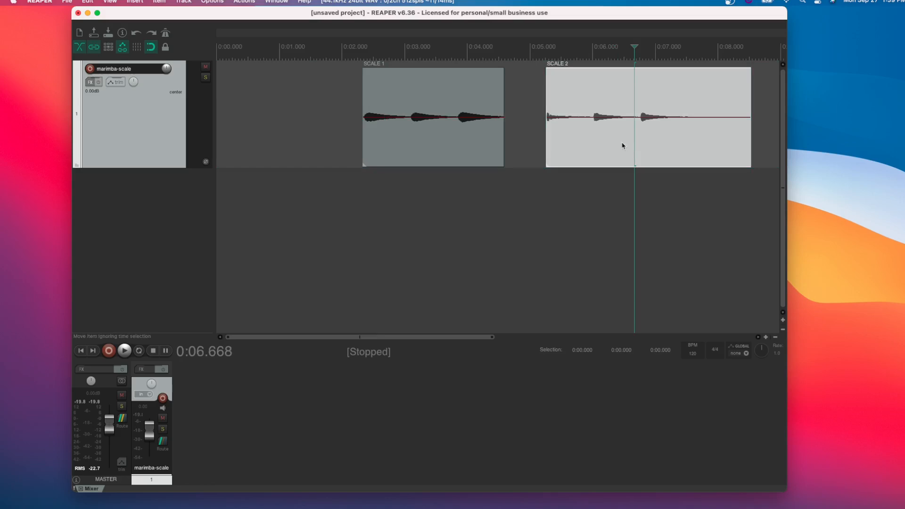
{"action": "mouse_move", "coordinate": [622, 145]}
{"action": "left_mouse_down"}
{"action": "mouse_move", "coordinate": [613, 144]}
{"action": "mouse_move", "coordinate": [635, 146]}
{"action": "mouse_move", "coordinate": [606, 147]}
{"action": "left_mouse_up"}
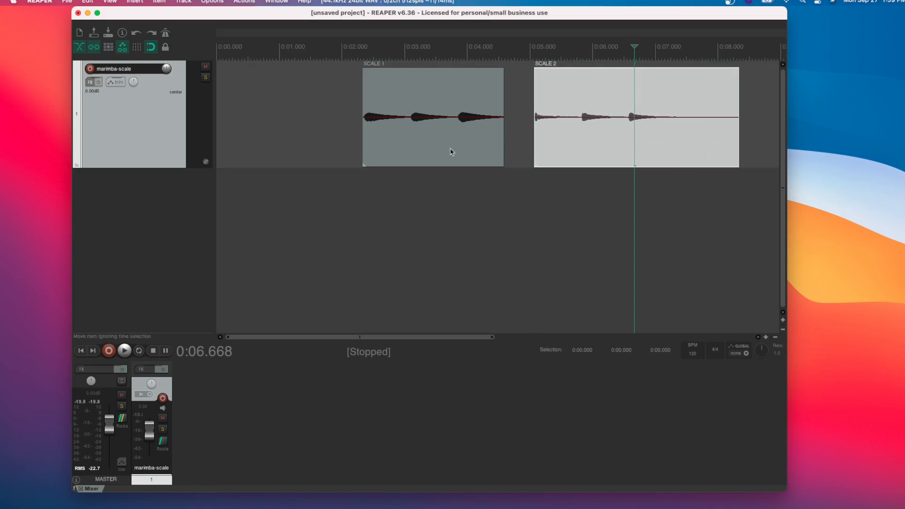
{"action": "left_click_drag", "start_coordinate": [451, 150], "coordinate": [402, 155]}
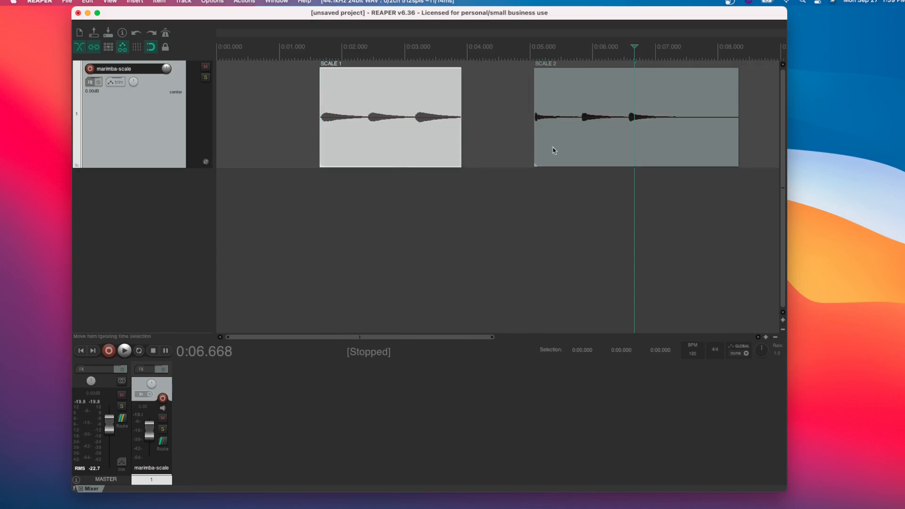
{"action": "mouse_move", "coordinate": [544, 149]}
{"action": "left_mouse_down"}
{"action": "mouse_move", "coordinate": [513, 154]}
{"action": "mouse_move", "coordinate": [533, 151]}
{"action": "left_mouse_up"}
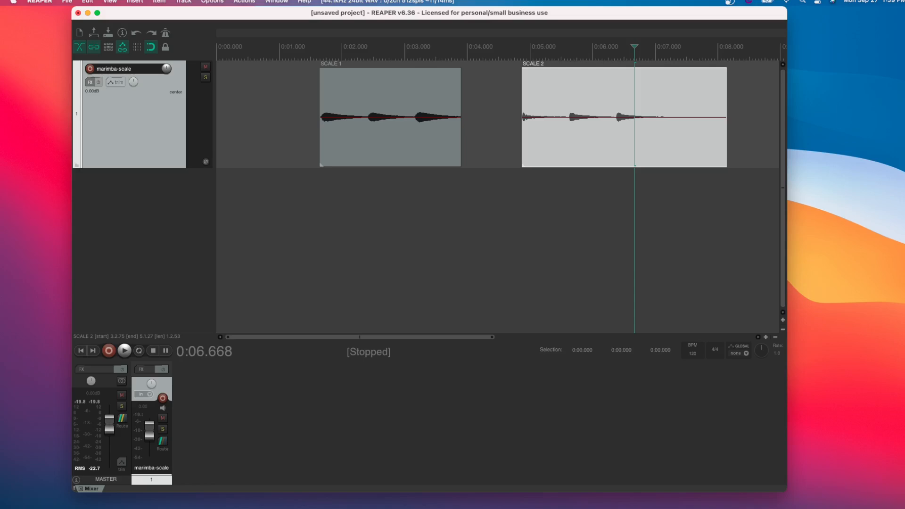
Delete the SCALE 2 item and shift the SCALE 1 item slightly along the track, to about 0:01.8.
{"action": "scroll", "coordinate": [410, 208], "scroll_direction": "down", "scroll_amount": 3}
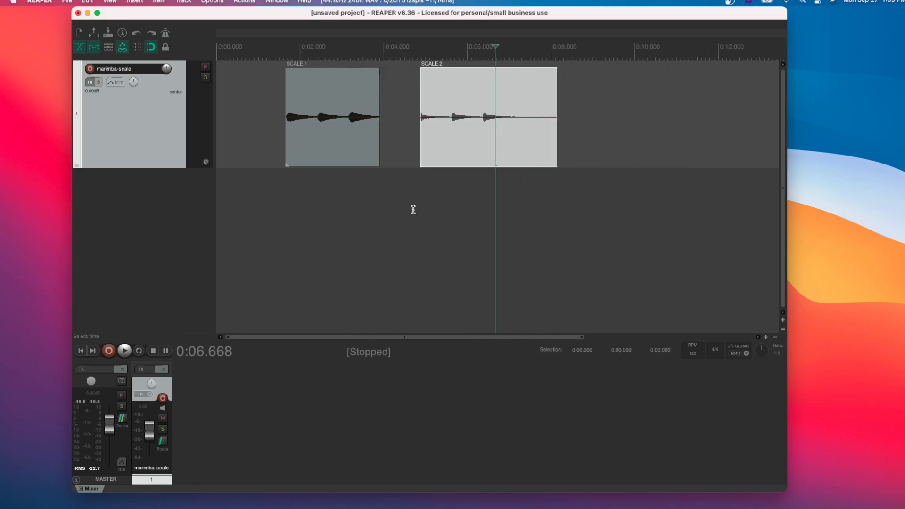
{"action": "left_click", "coordinate": [448, 149]}
{"action": "key", "text": "Delete"}
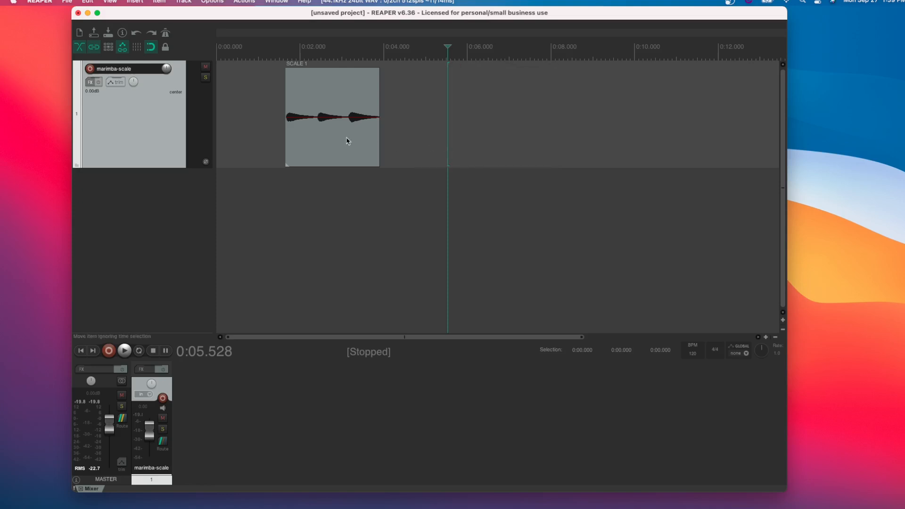
{"action": "left_click_drag", "start_coordinate": [346, 141], "coordinate": [357, 139]}
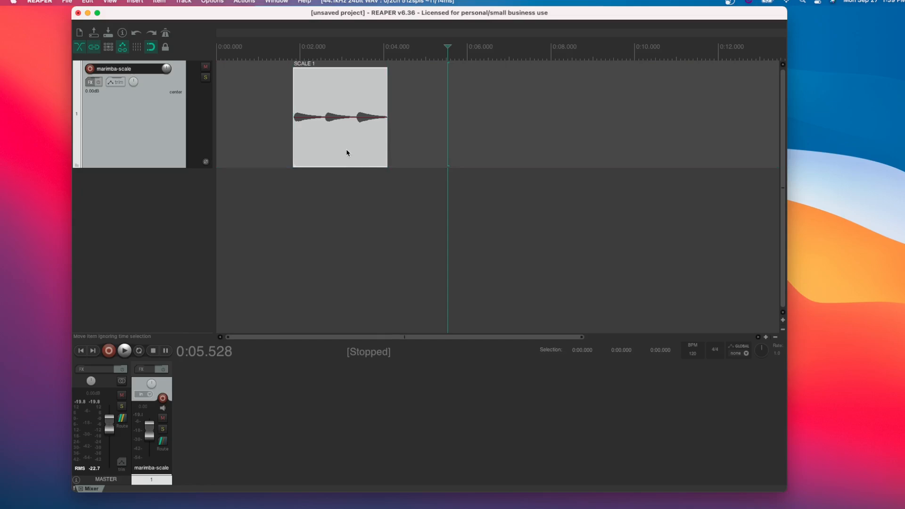
{"action": "left_click_drag", "start_coordinate": [344, 146], "coordinate": [353, 149]}
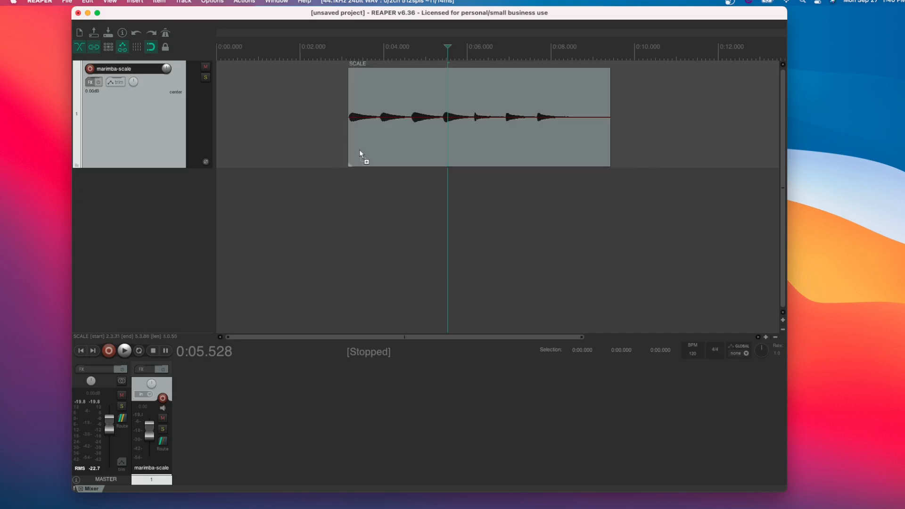
Move the SCALE item to the very start of the timeline at 0:00.000.
{"action": "left_click_drag", "start_coordinate": [391, 141], "coordinate": [337, 141]}
{"action": "left_click_drag", "start_coordinate": [476, 141], "coordinate": [325, 154]}
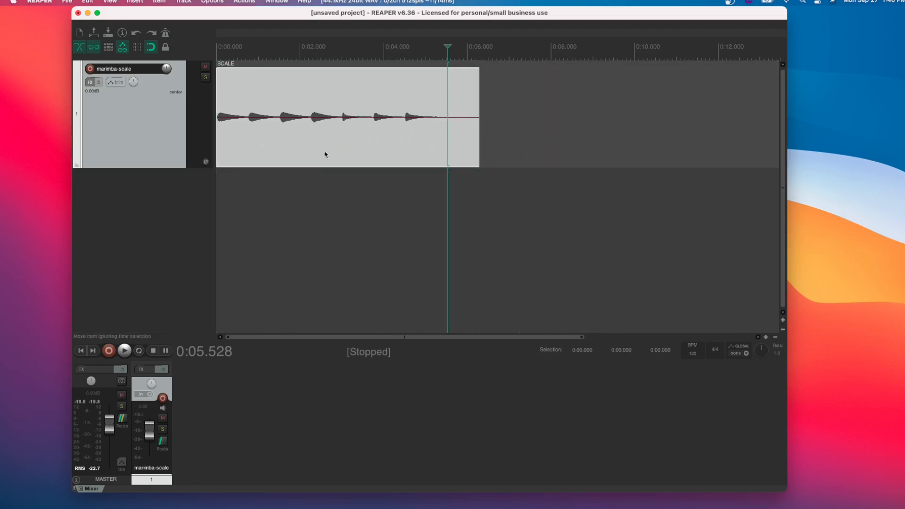
{"action": "scroll", "coordinate": [338, 162], "scroll_direction": "down", "scroll_amount": 4}
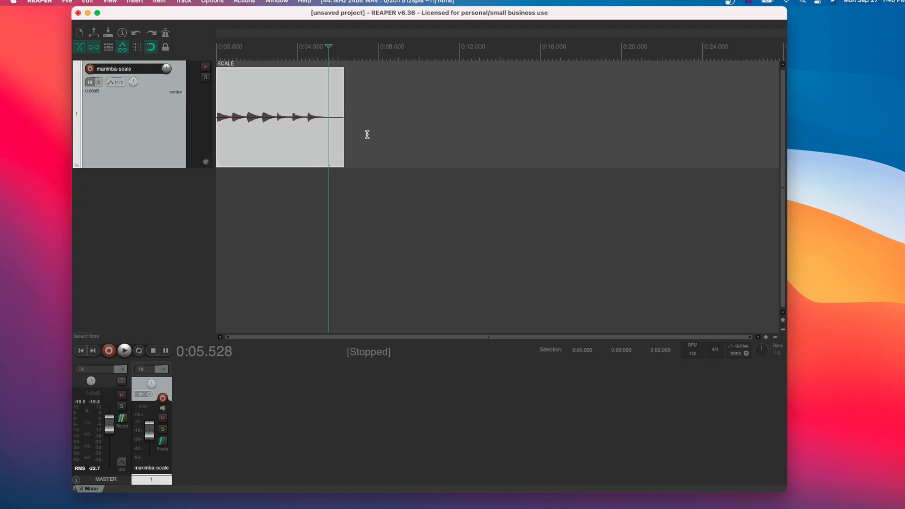
Duplicate the SCALE item three times so the copies follow it end to end.
{"action": "left_click", "coordinate": [298, 129]}
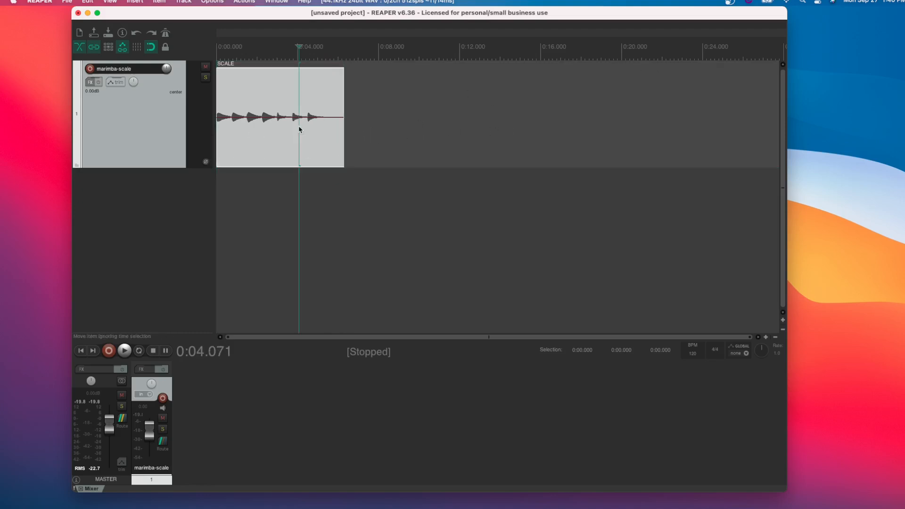
{"action": "key", "text": "super+d"}
{"action": "key", "text": "super+d"}
{"action": "key", "text": "super+d"}
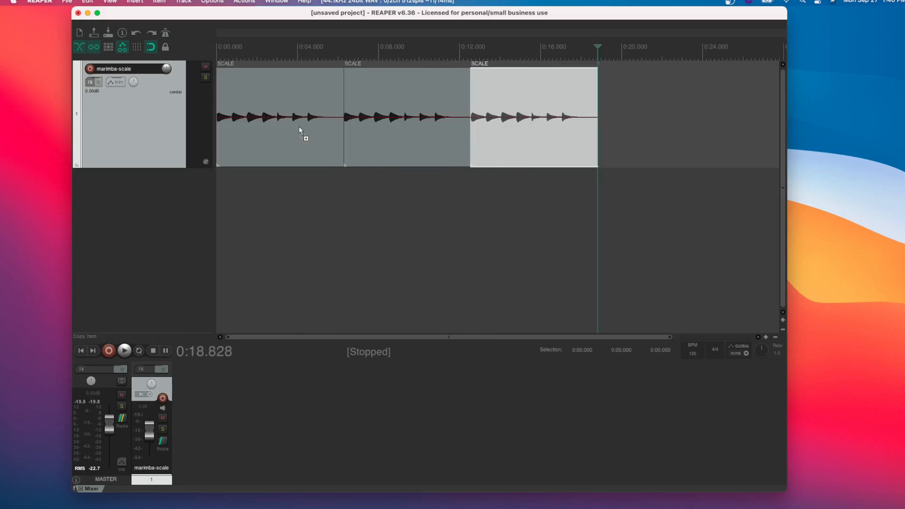
Delete the three duplicated SCALE items, keeping only the original at the project start.
{"action": "left_click", "coordinate": [391, 117]}
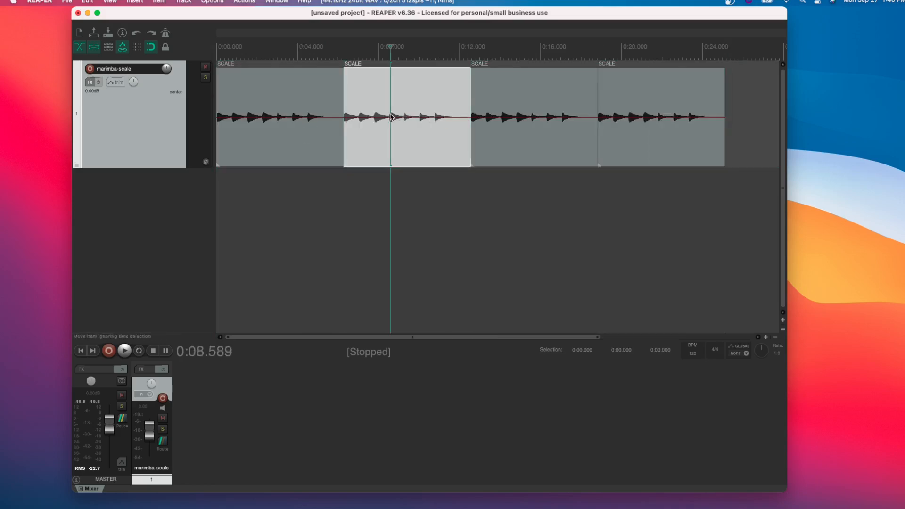
{"action": "left_click", "coordinate": [630, 123], "text": "shift"}
{"action": "key", "text": "Delete"}
Duplicate the remaining SCALE item once, then delete the copy.
{"action": "left_click", "coordinate": [311, 138]}
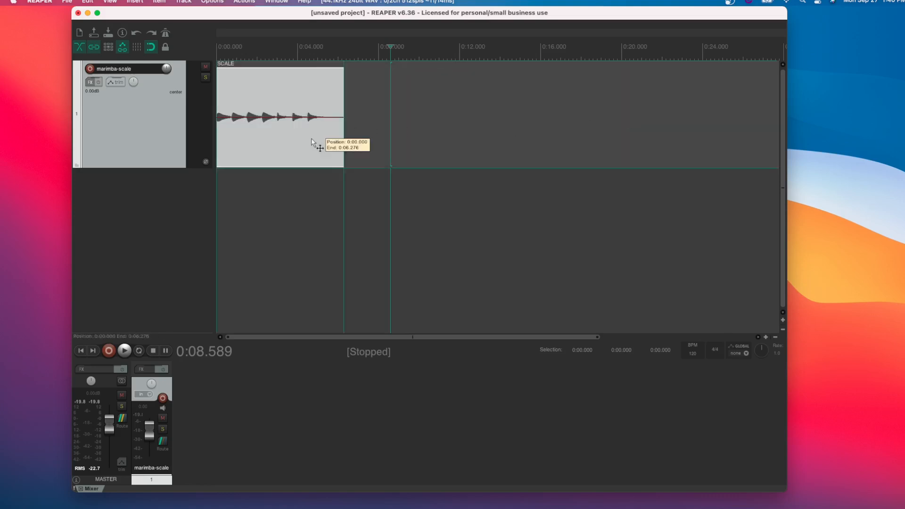
{"action": "key", "text": "super+d"}
{"action": "left_click_drag", "start_coordinate": [395, 137], "coordinate": [414, 147]}
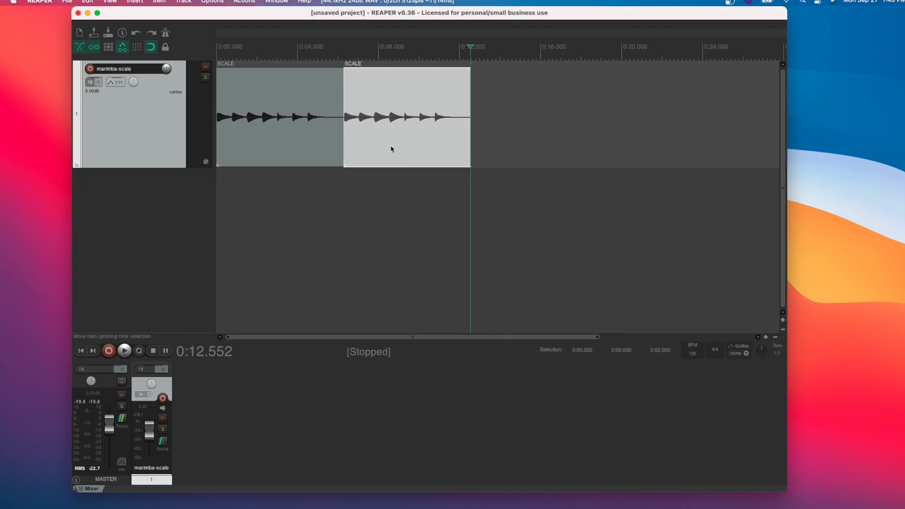
{"action": "key", "text": "Delete"}
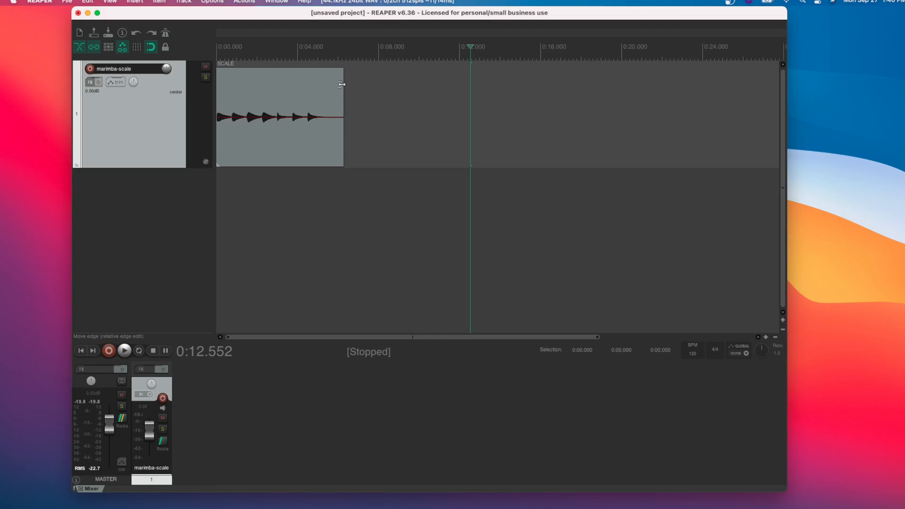
Extend the end of the SCALE item so that its content loops out to about 0:49.
{"action": "left_click_drag", "start_coordinate": [341, 84], "coordinate": [484, 96]}
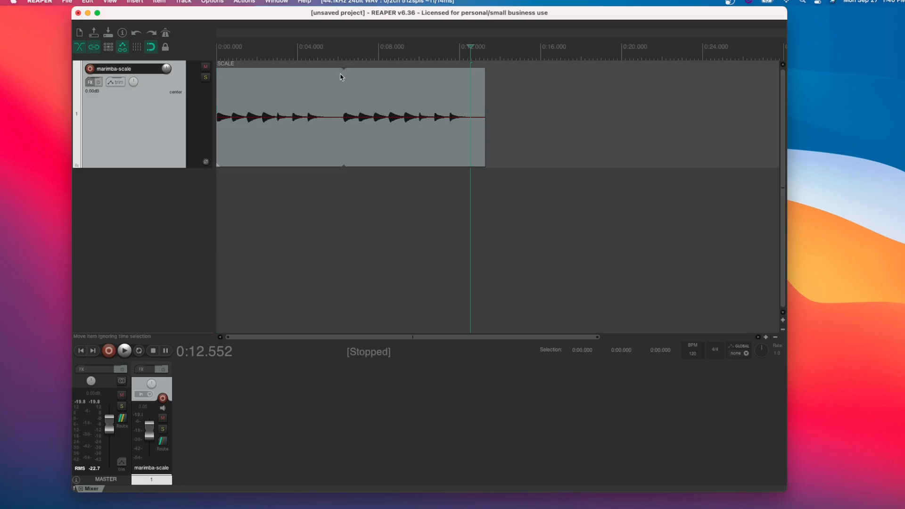
{"action": "left_click_drag", "start_coordinate": [485, 99], "coordinate": [713, 104]}
{"action": "scroll", "coordinate": [711, 104], "scroll_direction": "down", "scroll_amount": 3}
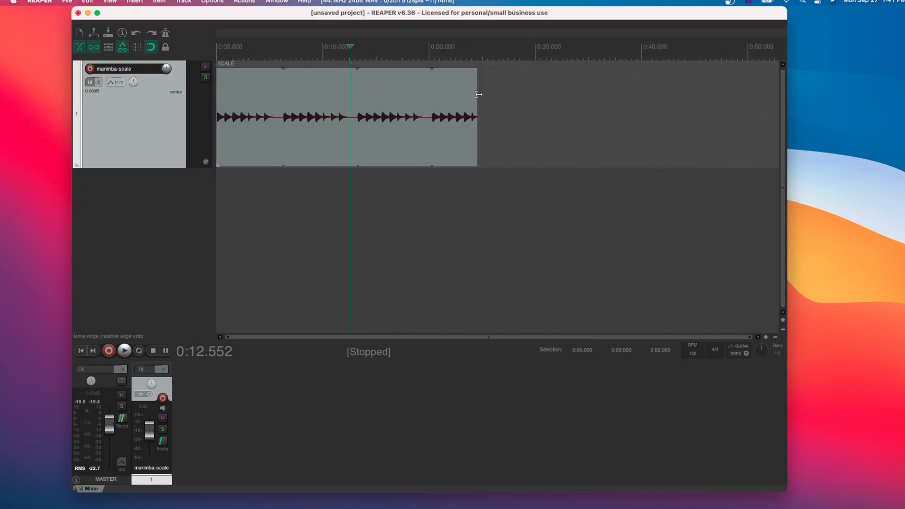
{"action": "left_click_drag", "start_coordinate": [477, 94], "coordinate": [734, 107]}
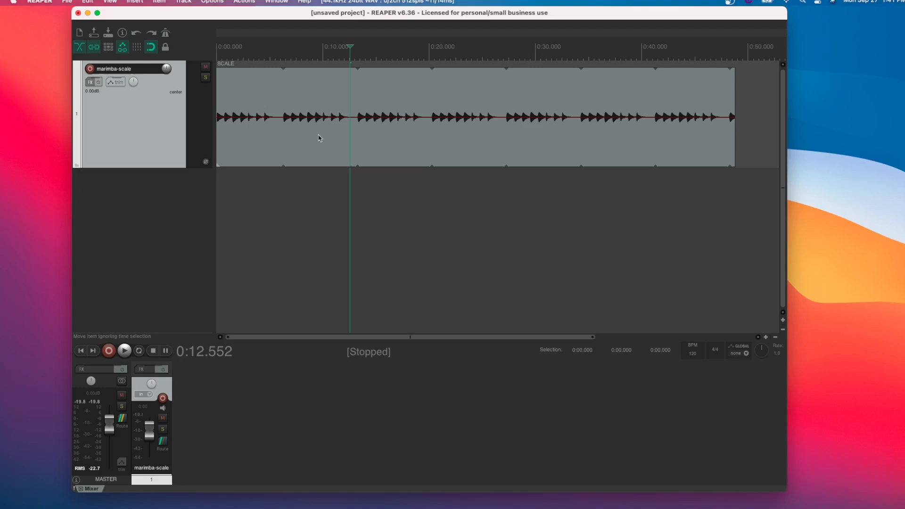
Shorten the looped SCALE item to its first two notes, ending at about 0:01.5.
{"action": "left_click_drag", "start_coordinate": [735, 97], "coordinate": [255, 130]}
{"action": "scroll", "coordinate": [237, 129], "scroll_direction": "up", "scroll_amount": 5}
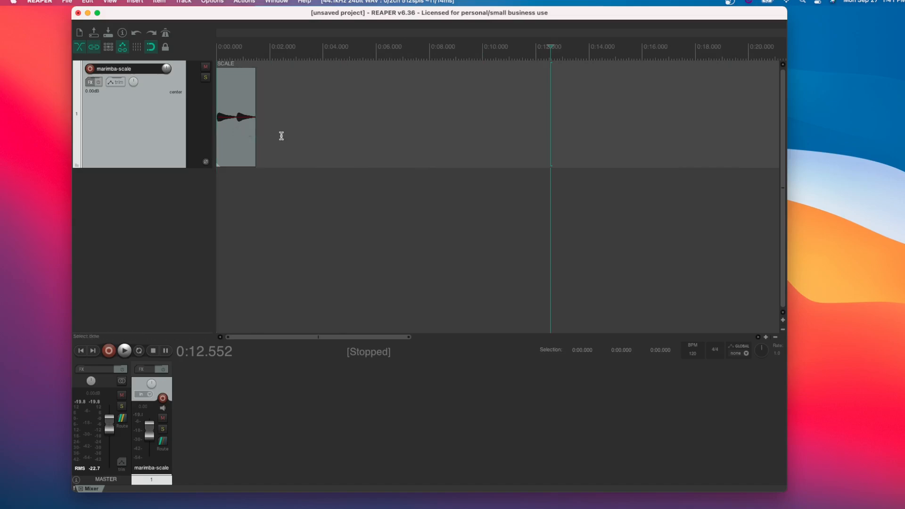
{"action": "mouse_move", "coordinate": [255, 107]}
{"action": "left_mouse_down"}
{"action": "mouse_move", "coordinate": [319, 106]}
{"action": "mouse_move", "coordinate": [256, 108]}
{"action": "left_mouse_up"}
Glue the shortened SCALE item into a new audio file.
{"action": "left_click", "coordinate": [238, 112]}
{"action": "right_click", "coordinate": [239, 100]}
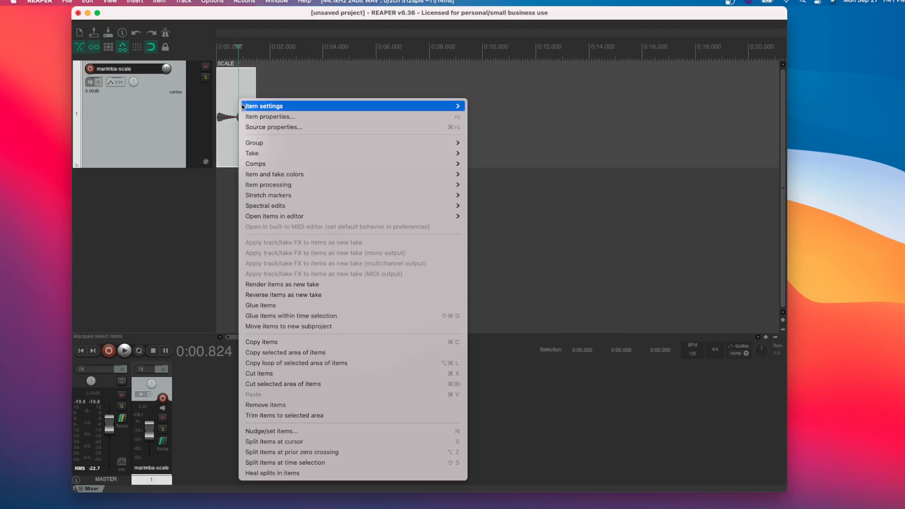
{"action": "left_click", "coordinate": [304, 306]}
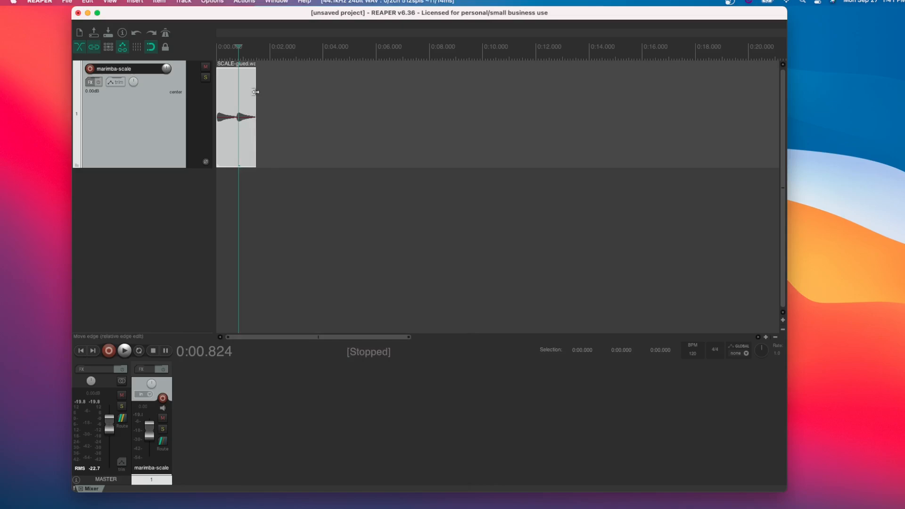
Extend the end of the glued item to loop its two notes out to about 0:18.5.
{"action": "left_click_drag", "start_coordinate": [255, 92], "coordinate": [283, 92]}
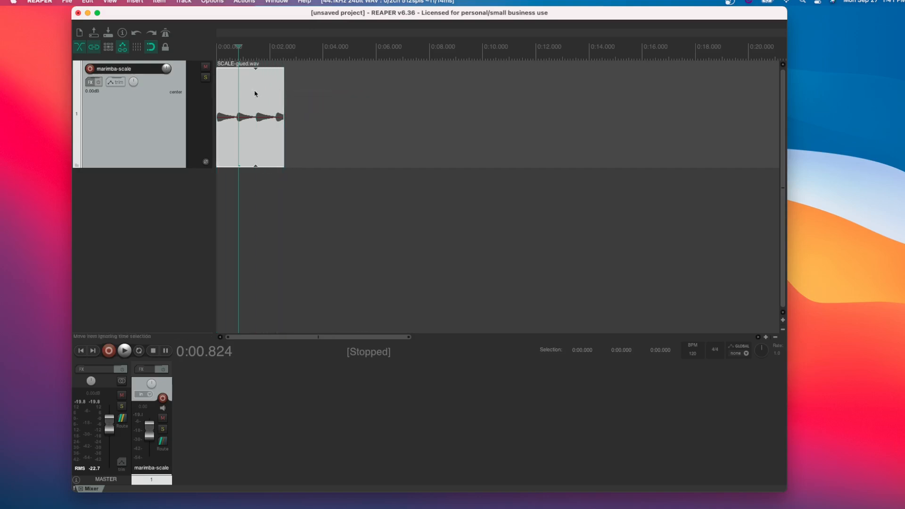
{"action": "left_click", "coordinate": [286, 85]}
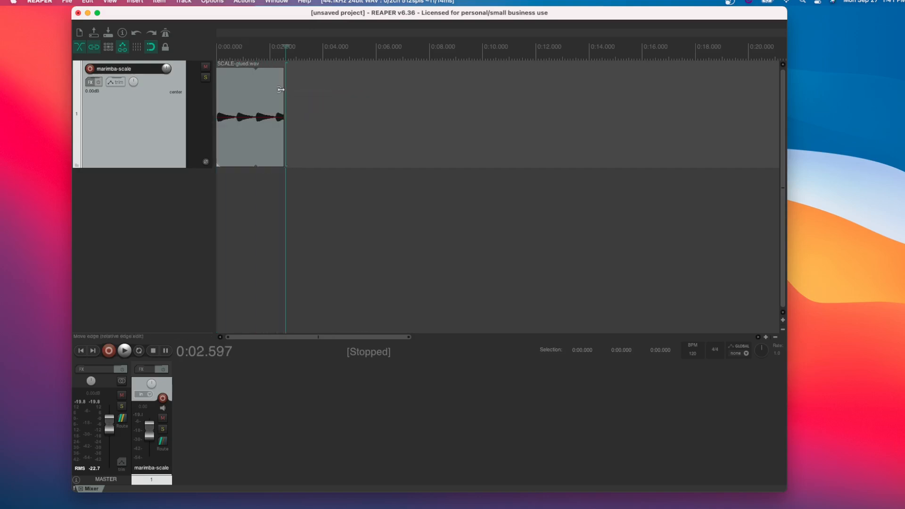
{"action": "left_click_drag", "start_coordinate": [281, 89], "coordinate": [706, 103]}
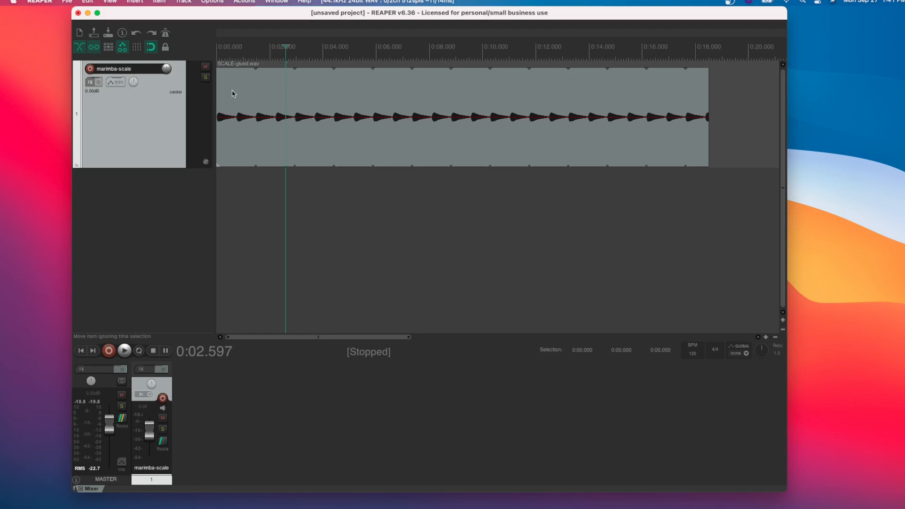
{"action": "left_click", "coordinate": [279, 96]}
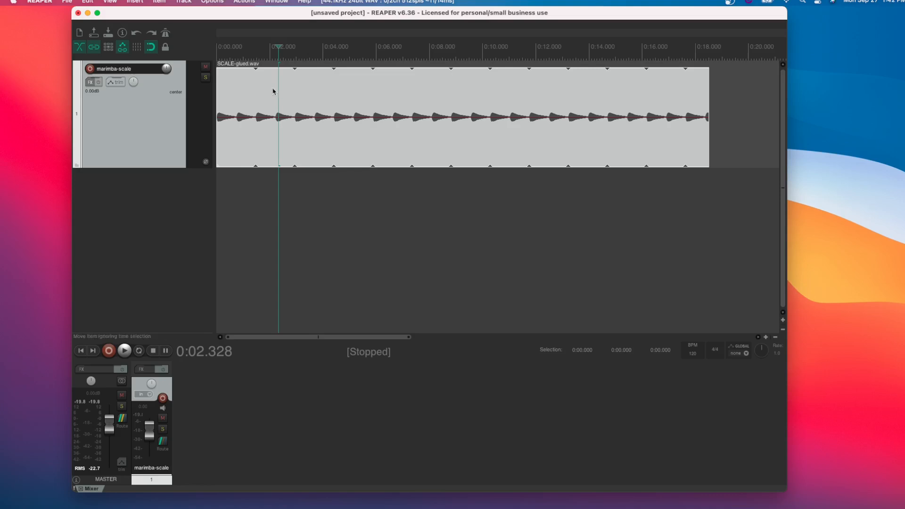
{"action": "left_click", "coordinate": [272, 91]}
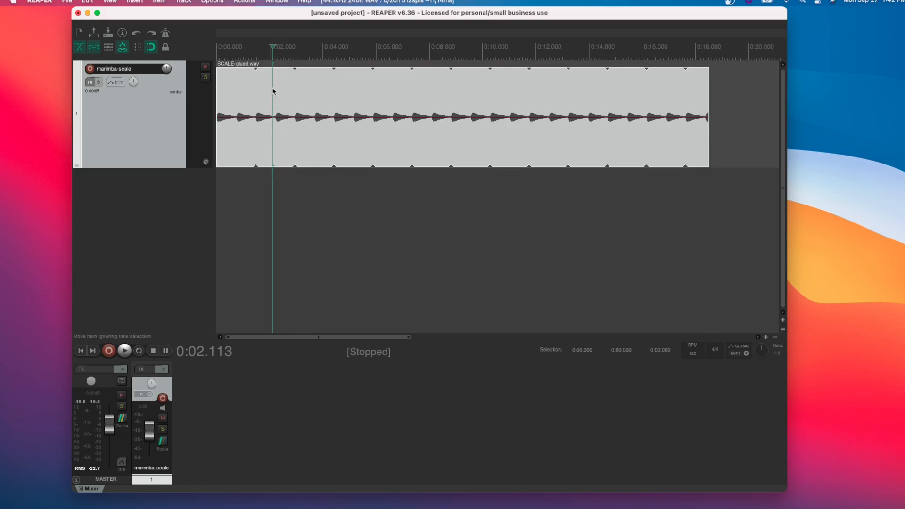
{"action": "left_click", "coordinate": [240, 204]}
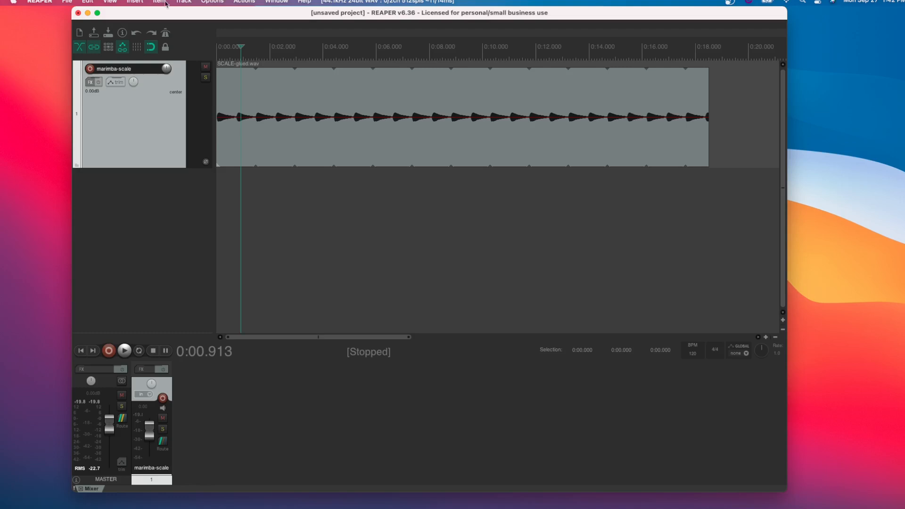
Insert the media file marimba-scale.wav on the track at about 0:20, after the glued item.
{"action": "left_click", "coordinate": [135, 1]}
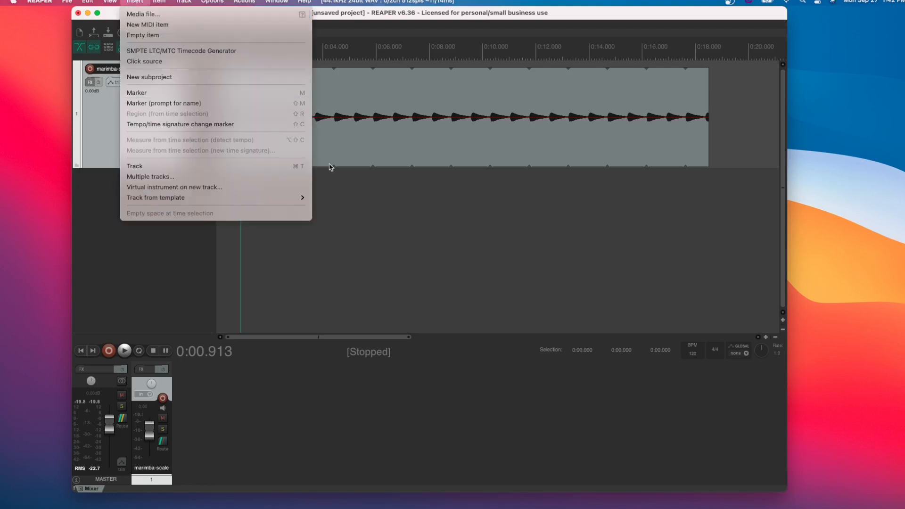
{"action": "left_click", "coordinate": [750, 152]}
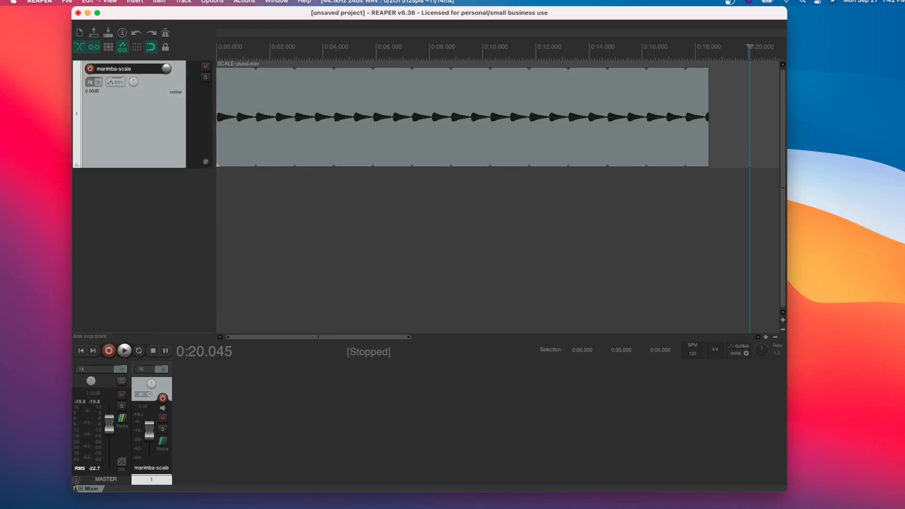
{"action": "left_click", "coordinate": [135, 1]}
{"action": "left_click", "coordinate": [147, 16]}
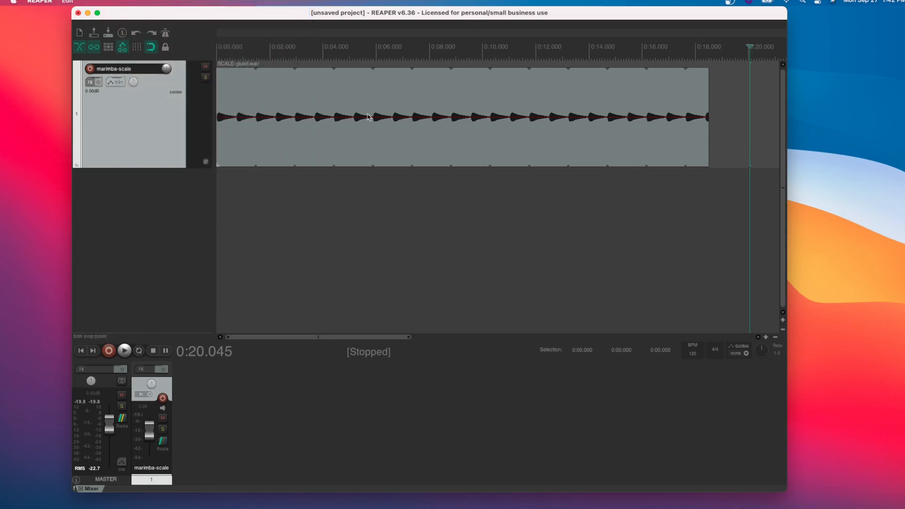
{"action": "left_click", "coordinate": [383, 204]}
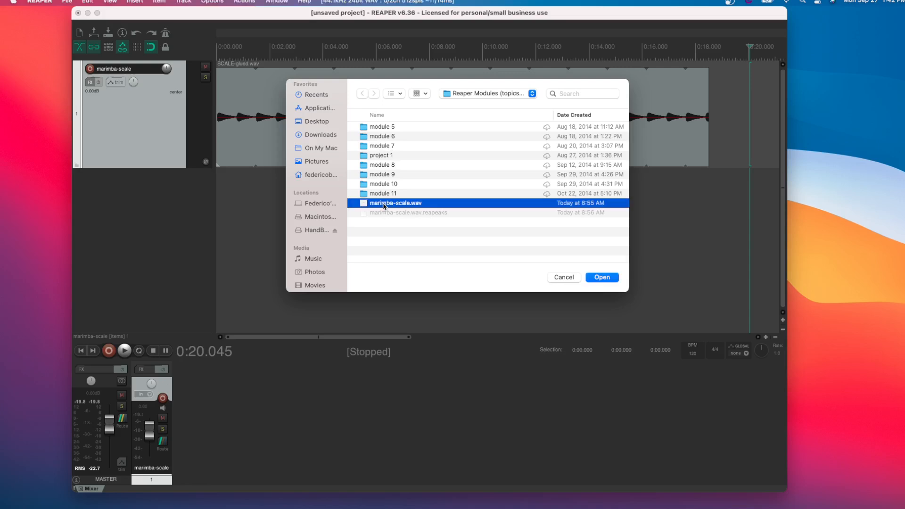
{"action": "double_click", "coordinate": [383, 203]}
{"action": "scroll", "coordinate": [395, 201], "scroll_direction": "down", "scroll_amount": 4}
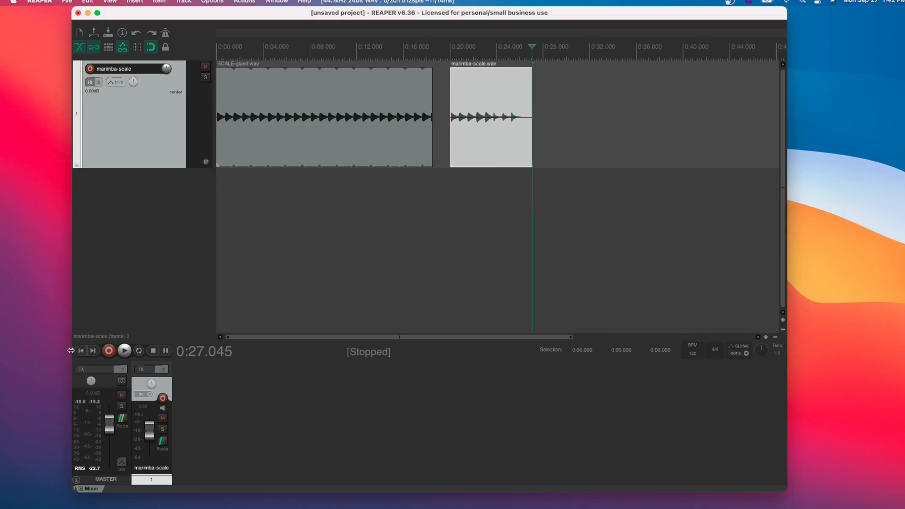
Play the looped glued item from the project start and stop playback.
{"action": "left_click", "coordinate": [80, 352]}
{"action": "key", "text": "equal"}
{"action": "key", "text": "equal"}
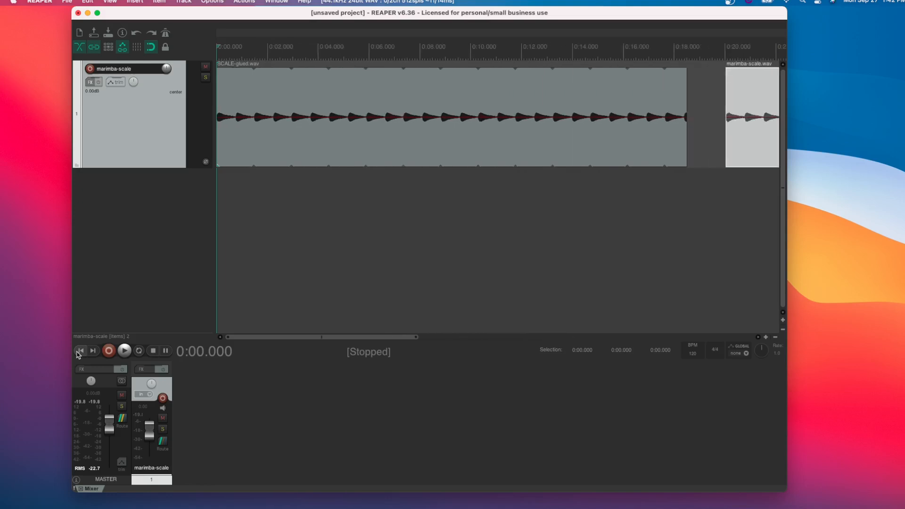
{"action": "key", "text": "space"}
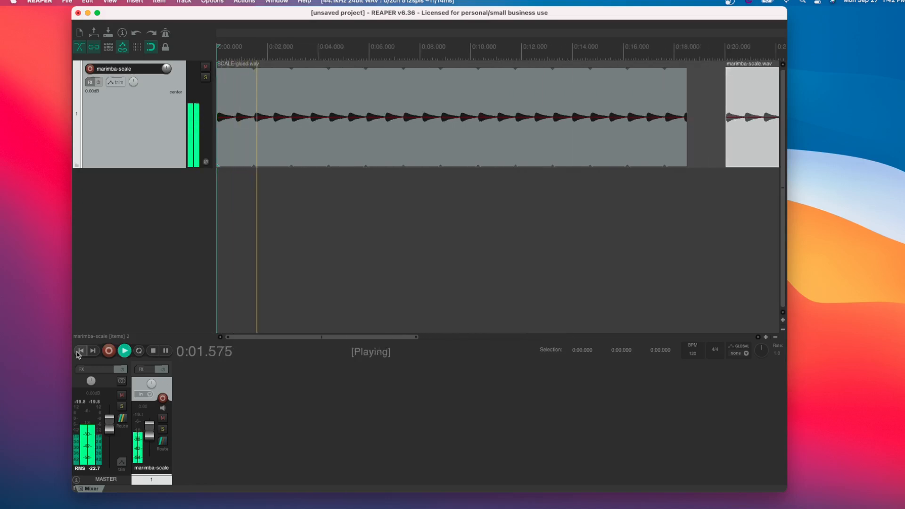
{"action": "key", "text": "space"}
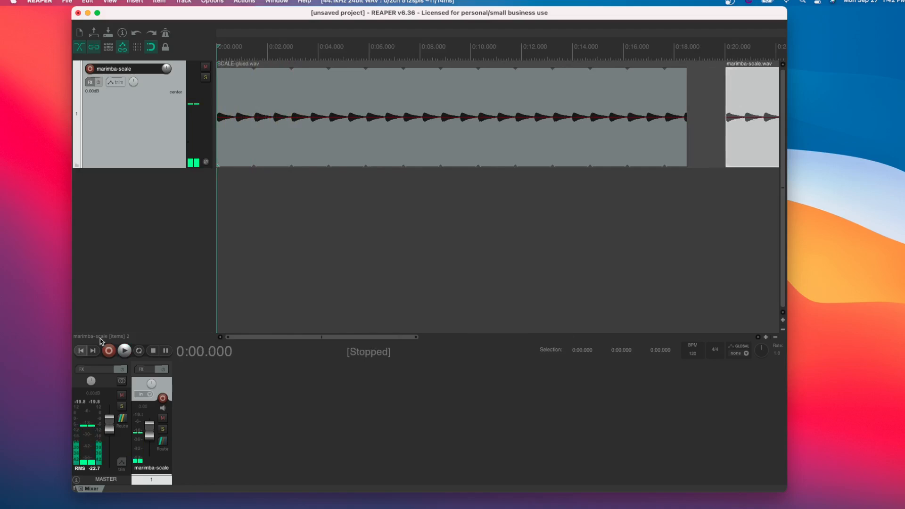
Shorten the looped glued item back to its first two notes, ending at about 0:01.5.
{"action": "scroll", "coordinate": [309, 198], "scroll_direction": "up", "scroll_amount": 4}
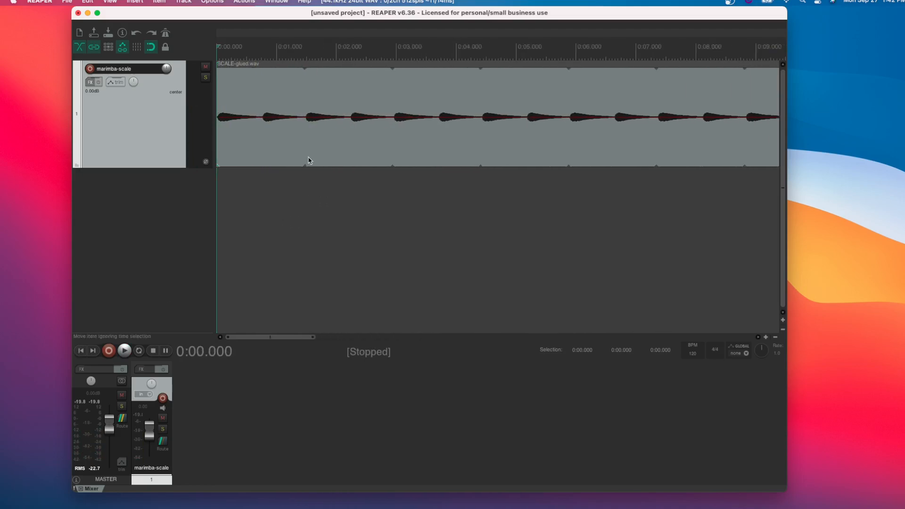
{"action": "scroll", "coordinate": [425, 128], "scroll_direction": "down", "scroll_amount": 2}
{"action": "scroll", "coordinate": [527, 136], "scroll_direction": "down", "scroll_amount": 2}
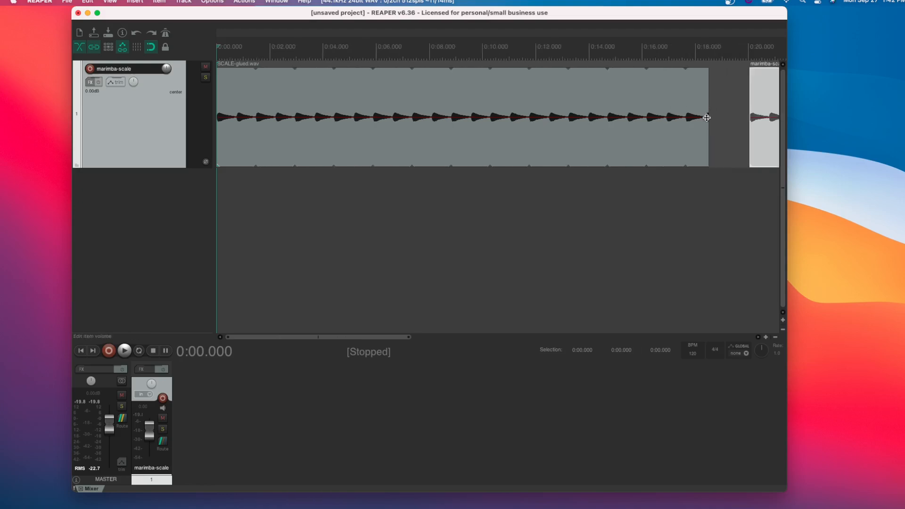
{"action": "left_click_drag", "start_coordinate": [706, 118], "coordinate": [253, 151]}
{"action": "scroll", "coordinate": [250, 172], "scroll_direction": "up", "scroll_amount": 5}
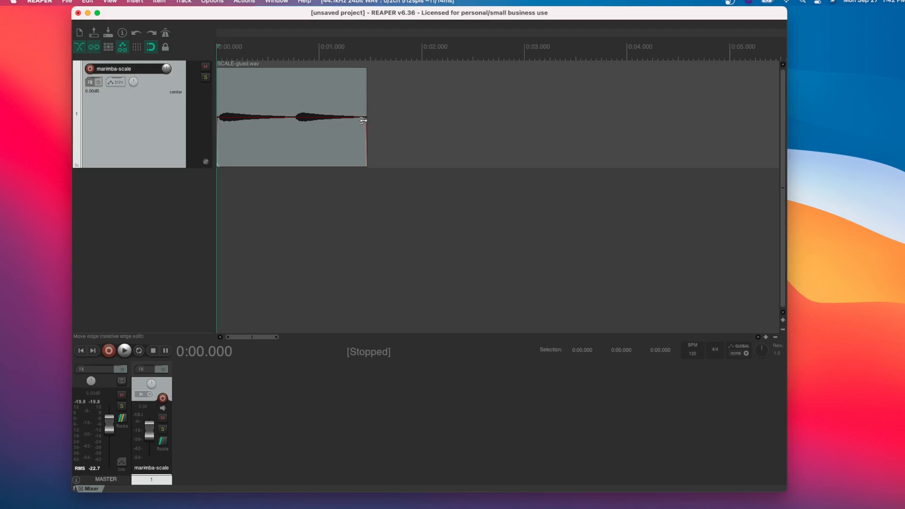
Adjust the short fades at the start and end of the glued two-note item.
{"action": "left_click_drag", "start_coordinate": [363, 120], "coordinate": [363, 122]}
{"action": "left_click_drag", "start_coordinate": [367, 71], "coordinate": [366, 71]}
{"action": "left_click_drag", "start_coordinate": [219, 70], "coordinate": [218, 70]}
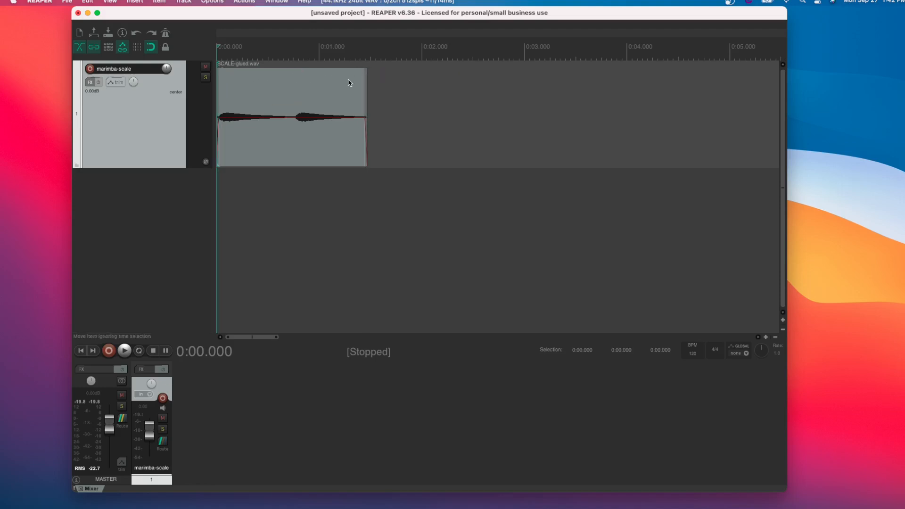
Make a time selection from 0:00.000 to 0:01.476 over the two-note item and glue the item within that selection.
{"action": "left_click", "coordinate": [335, 87]}
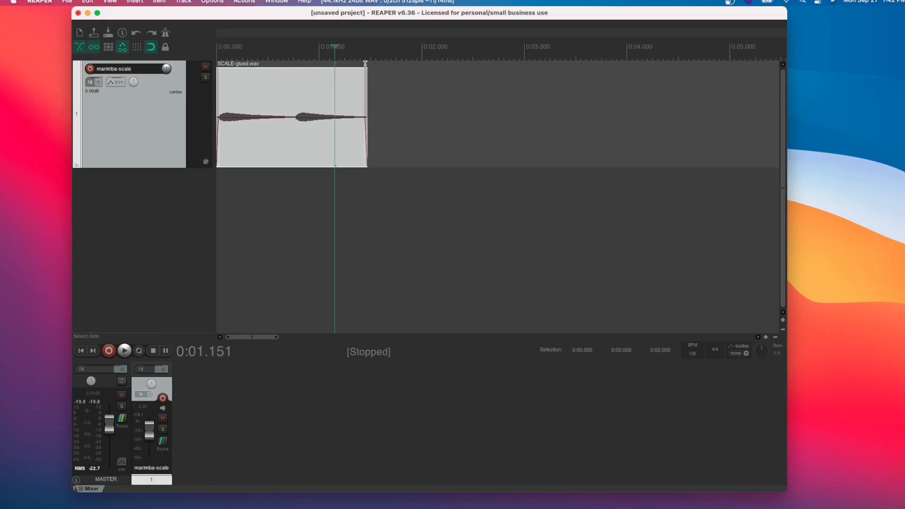
{"action": "scroll", "coordinate": [368, 57], "scroll_direction": "up", "scroll_amount": 4}
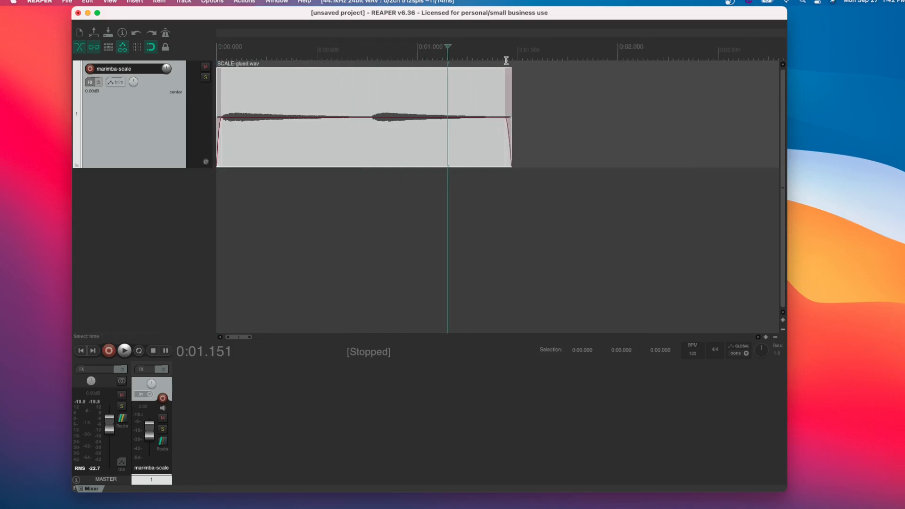
{"action": "left_click", "coordinate": [513, 61]}
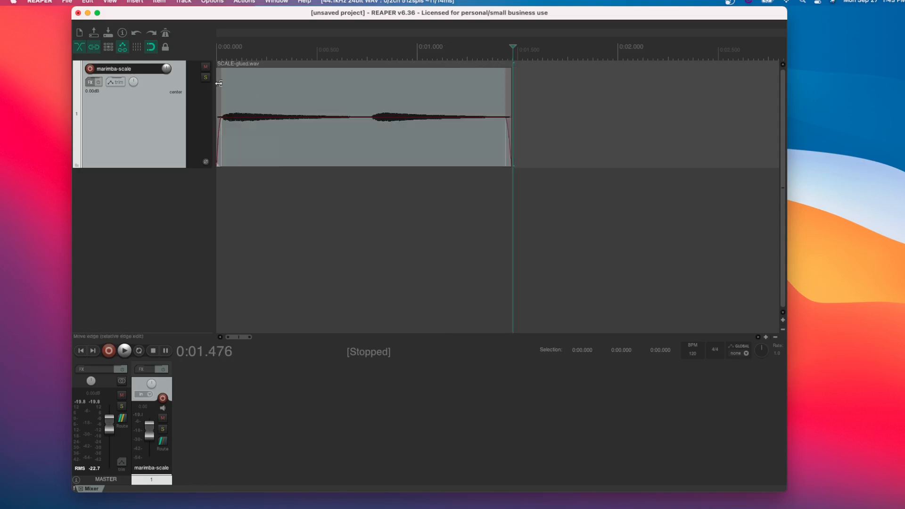
{"action": "left_click", "coordinate": [219, 83]}
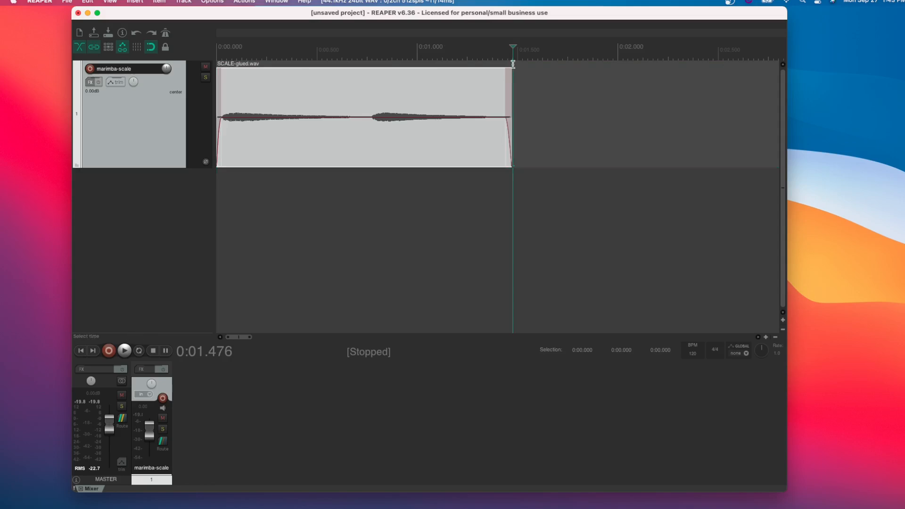
{"action": "left_click_drag", "start_coordinate": [512, 63], "coordinate": [220, 87]}
{"action": "scroll", "coordinate": [575, 60], "scroll_direction": "up", "scroll_amount": 3}
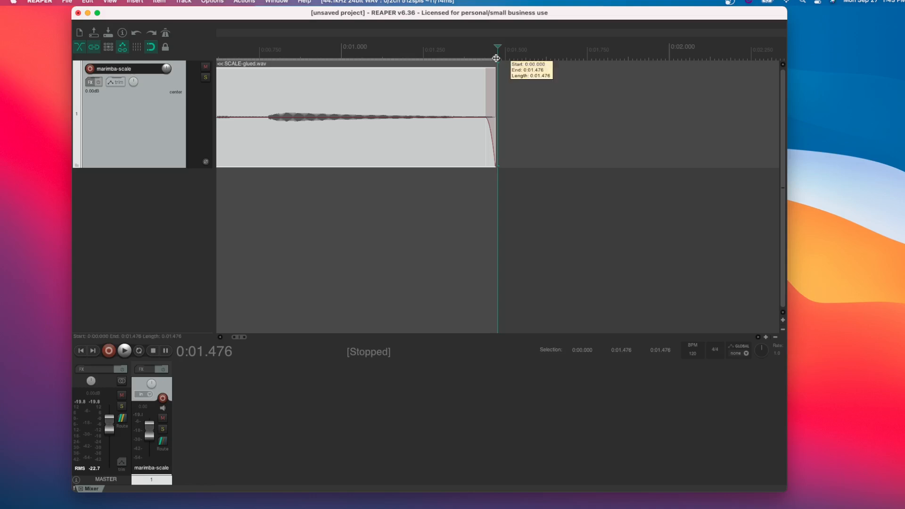
{"action": "right_click", "coordinate": [464, 90]}
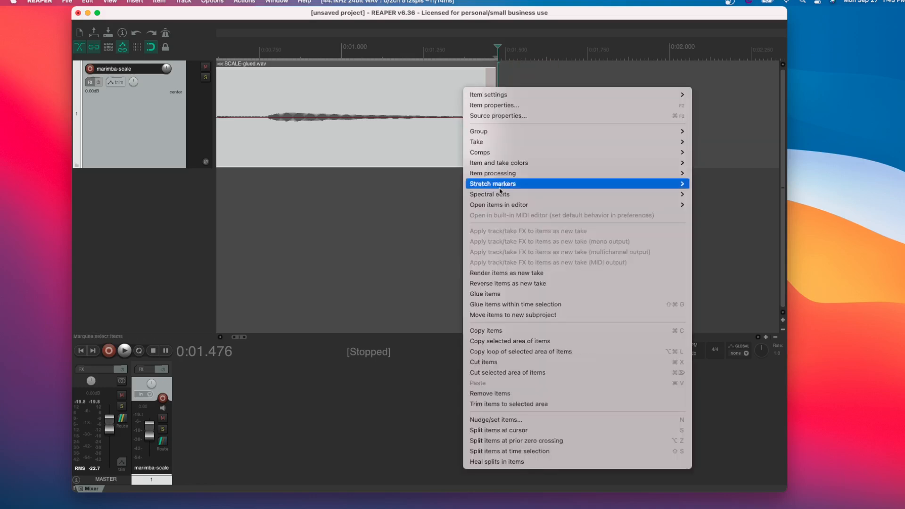
{"action": "left_click", "coordinate": [495, 304]}
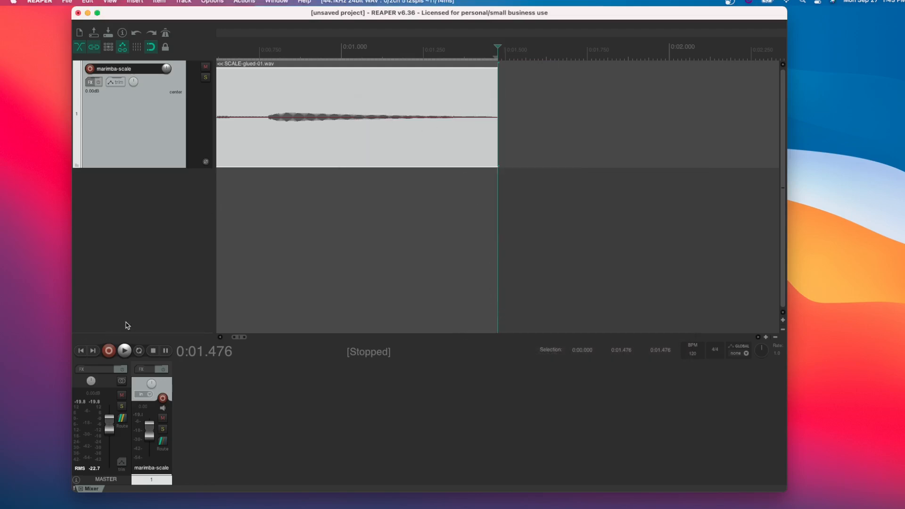
Extend the end of the newly glued item to about 0:03.3 so its two notes loop.
{"action": "key", "text": "minus"}
{"action": "key", "text": "minus"}
{"action": "key", "text": "minus"}
{"action": "key", "text": "minus"}
{"action": "key", "text": "minus"}
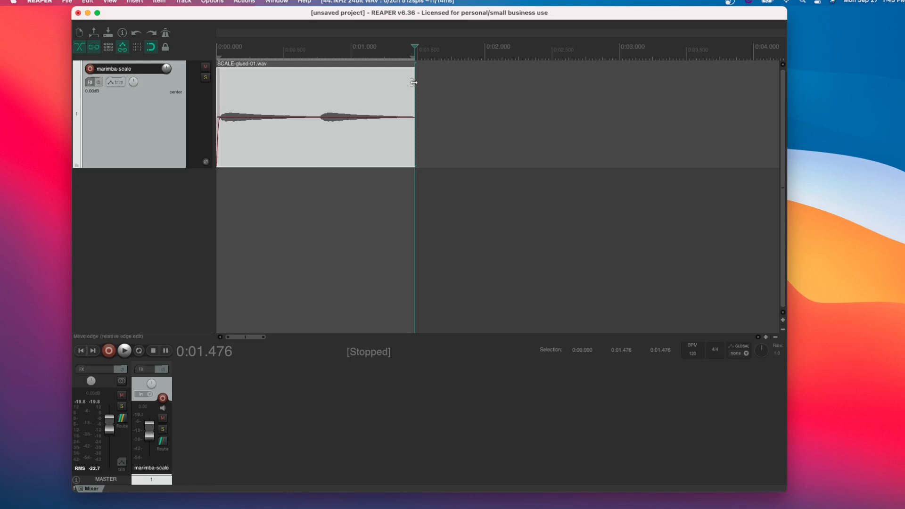
{"action": "left_click_drag", "start_coordinate": [419, 82], "coordinate": [658, 90]}
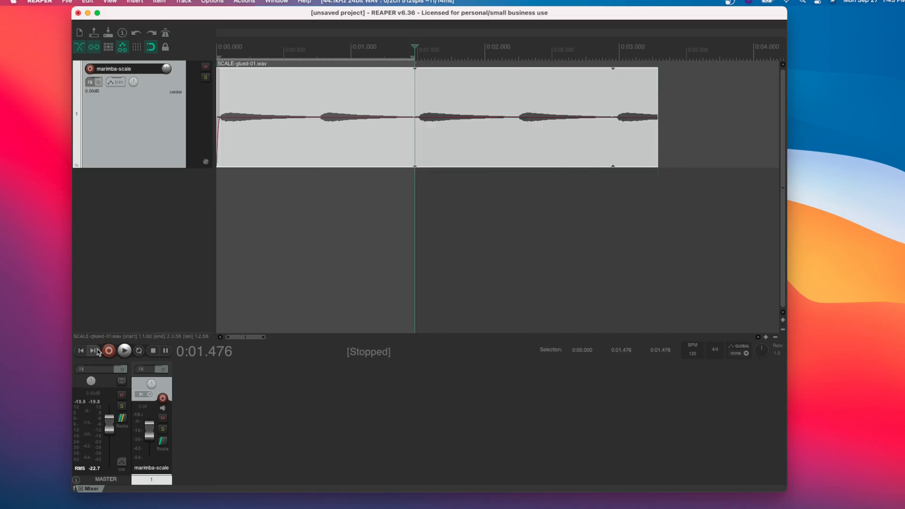
Play the extended item from the project start and stop playback.
{"action": "left_click", "coordinate": [80, 351]}
{"action": "key", "text": "space"}
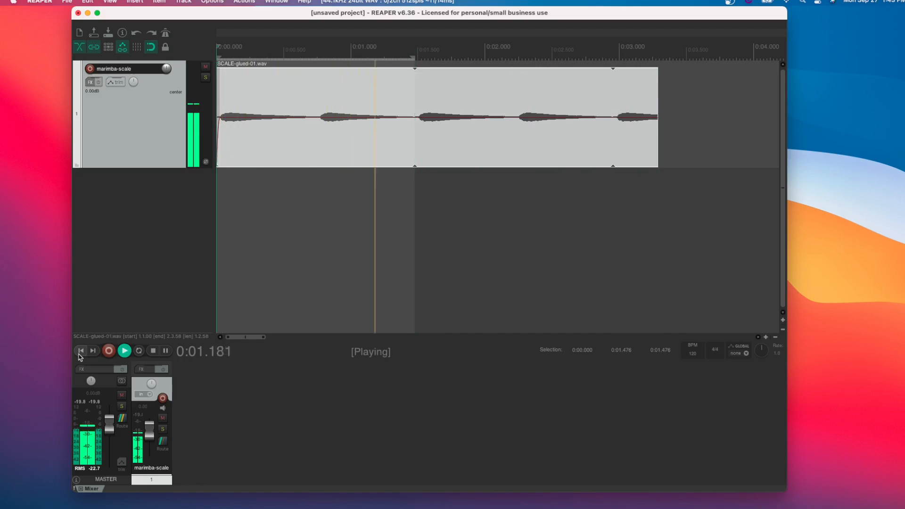
{"action": "key", "text": "space"}
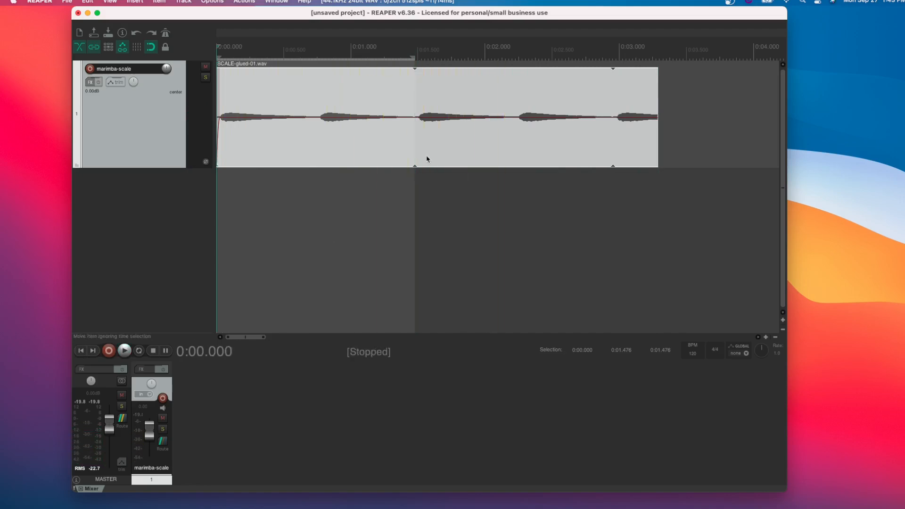
Undo the loop extension and the glue, and clear the time selection.
{"action": "scroll", "coordinate": [427, 158], "scroll_direction": "up", "scroll_amount": 5}
{"action": "scroll", "coordinate": [427, 158], "scroll_direction": "right", "scroll_amount": 3}
{"action": "scroll", "coordinate": [426, 157], "scroll_direction": "down", "scroll_amount": 2}
{"action": "scroll", "coordinate": [426, 159], "scroll_direction": "down", "scroll_amount": 2}
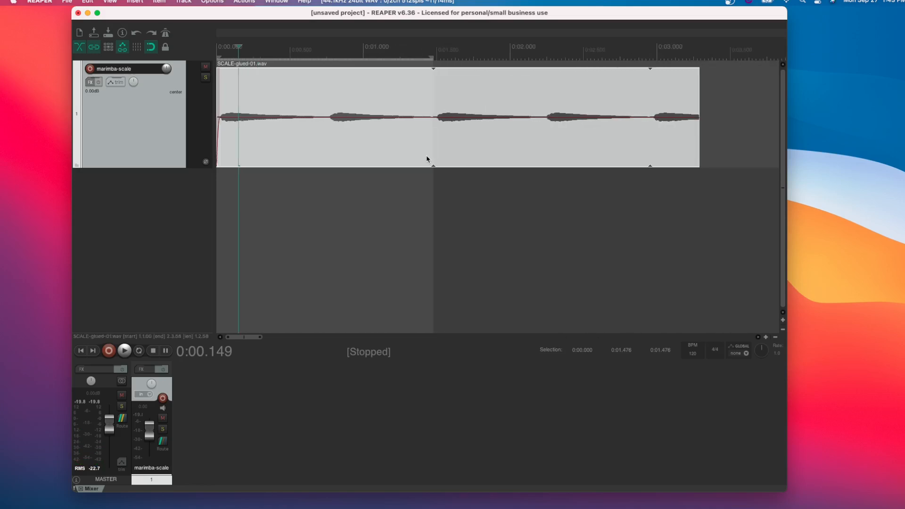
{"action": "key", "text": "super+z"}
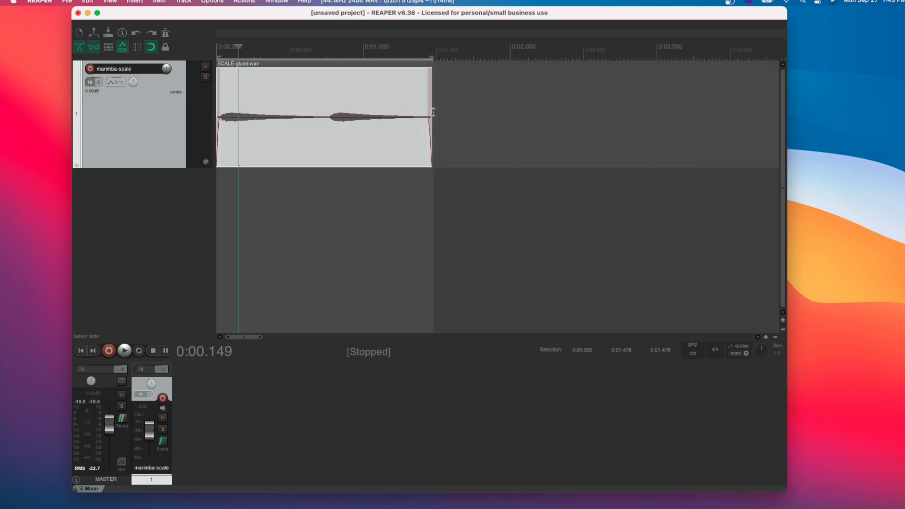
{"action": "left_click_drag", "start_coordinate": [434, 101], "coordinate": [438, 96]}
{"action": "key", "text": "super+z"}
{"action": "key", "text": "Escape"}
{"action": "key", "text": "super+z"}
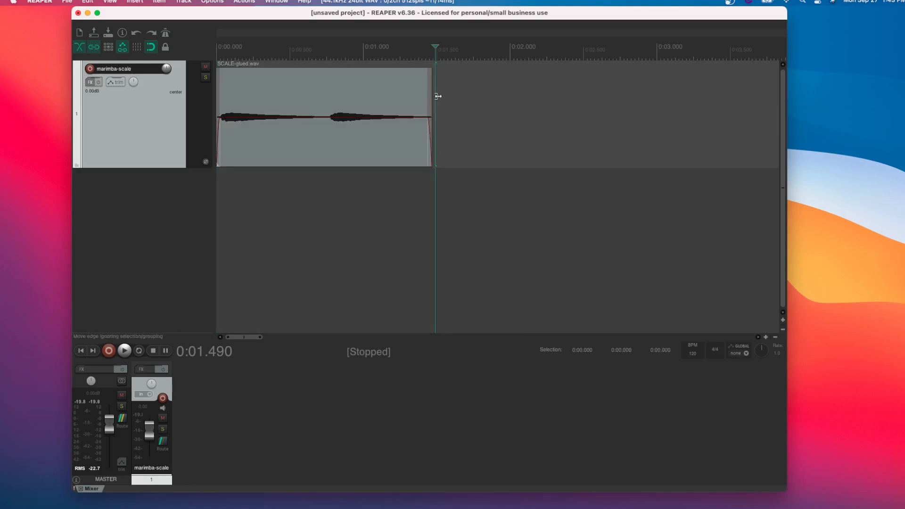
Delete the glued two-note item at the project start.
{"action": "left_click_drag", "start_coordinate": [432, 94], "coordinate": [438, 96]}
{"action": "left_click", "coordinate": [410, 99]}
{"action": "key", "text": "Delete"}
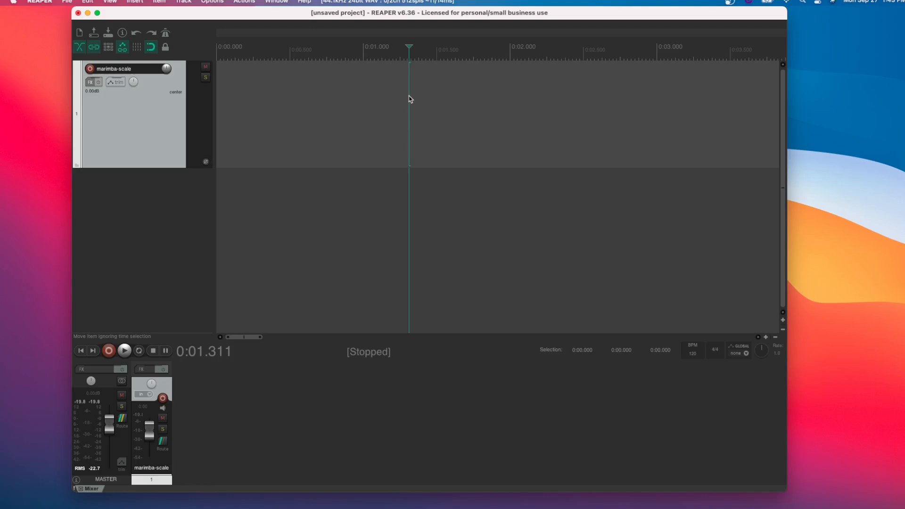
Move the marimba-scale.wav item from about 0:20 to the project start.
{"action": "scroll", "coordinate": [409, 98], "scroll_direction": "down", "scroll_amount": 6}
{"action": "scroll", "coordinate": [409, 98], "scroll_direction": "down", "scroll_amount": 3}
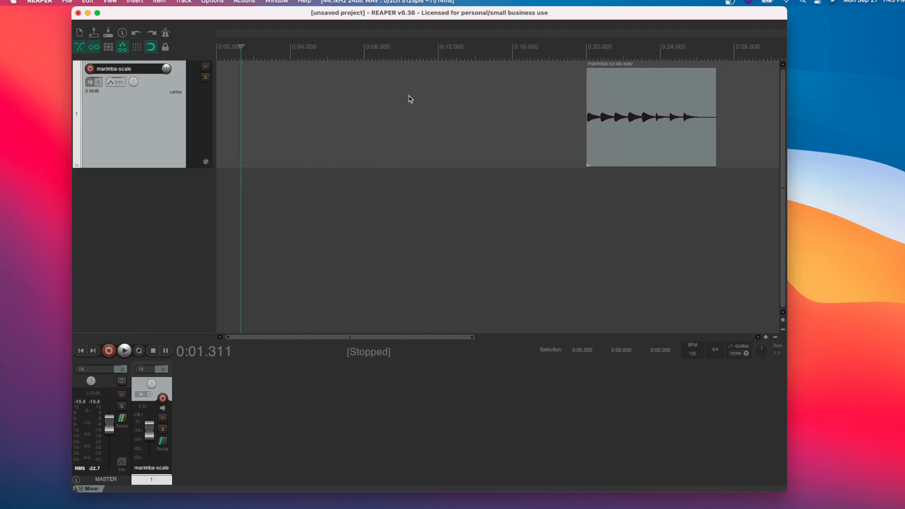
{"action": "left_click_drag", "start_coordinate": [648, 97], "coordinate": [179, 104]}
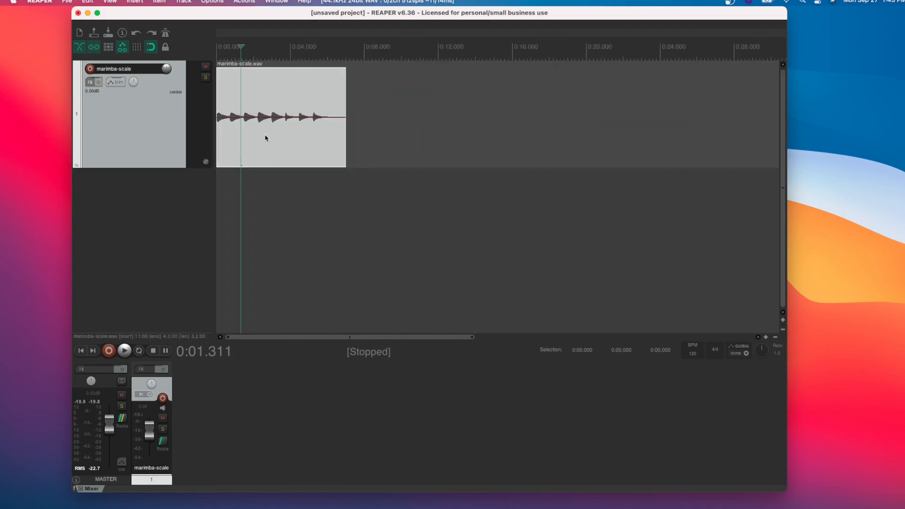
Play the marimba-scale item from about 0:00.239, stop, and play it again from the project start.
{"action": "scroll", "coordinate": [262, 156], "scroll_direction": "up", "scroll_amount": 4}
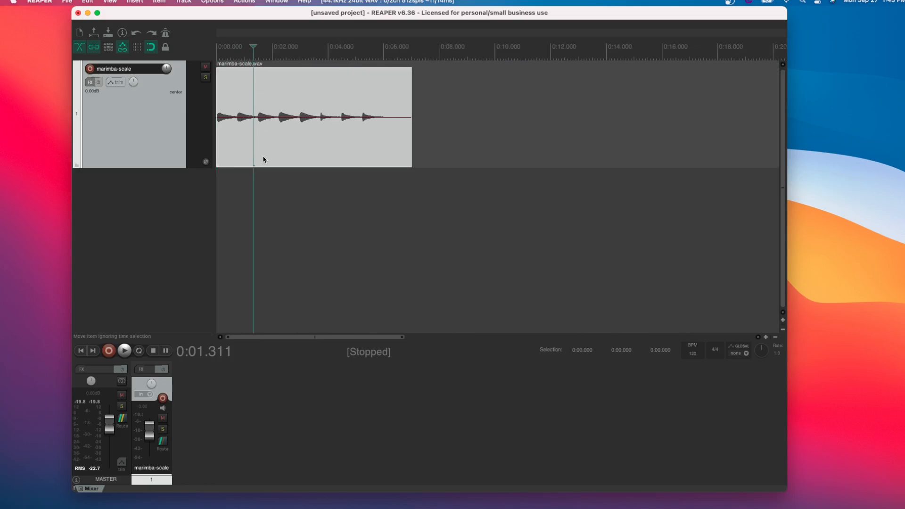
{"action": "left_click", "coordinate": [228, 181]}
{"action": "key", "text": "space"}
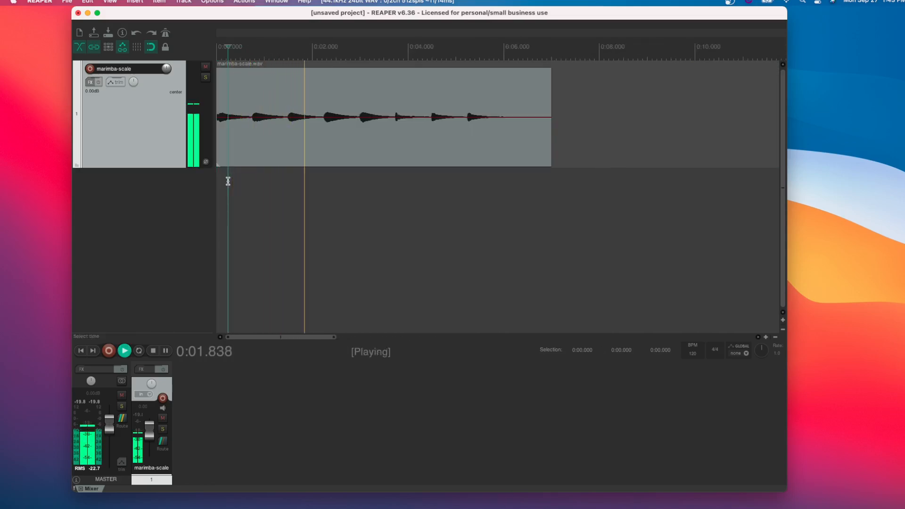
{"action": "key", "text": "space"}
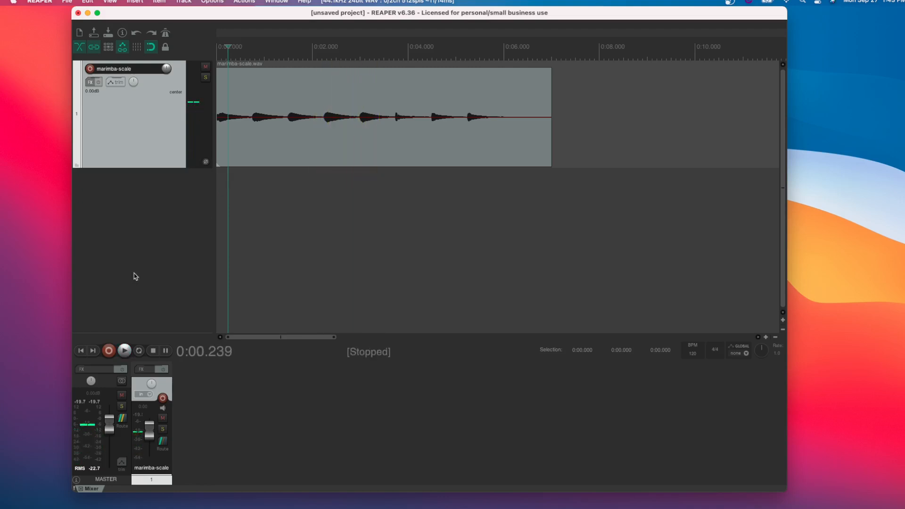
{"action": "left_click", "coordinate": [81, 351]}
{"action": "key", "text": "space"}
{"action": "key", "text": "space"}
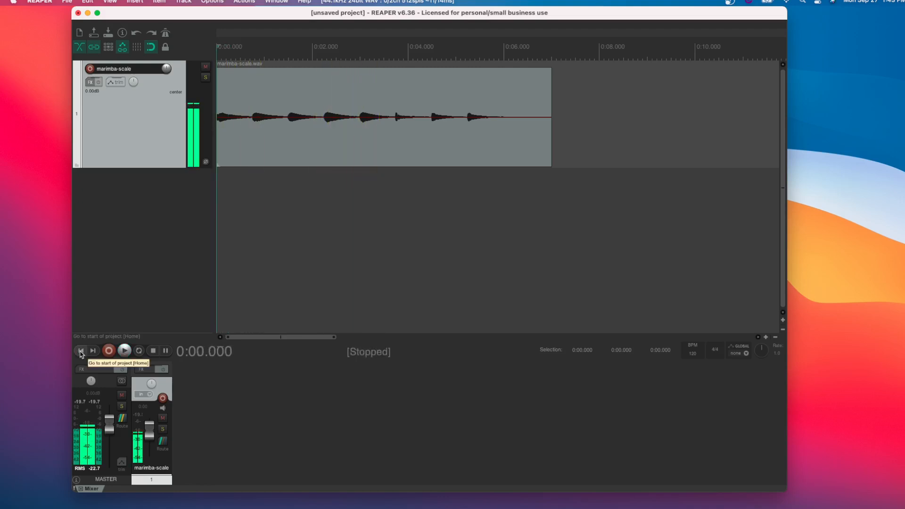
Split the marimba-scale item at 0:01.496, just before its third note, and move the remainder to about 0:01.776.
{"action": "left_click", "coordinate": [303, 158]}
{"action": "left_click", "coordinate": [292, 172]}
{"action": "scroll", "coordinate": [292, 171], "scroll_direction": "up", "scroll_amount": 8}
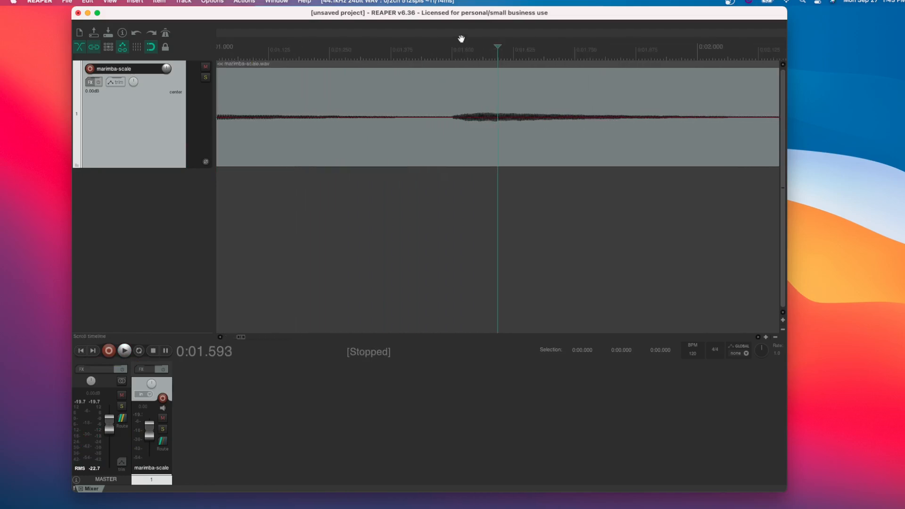
{"action": "left_click", "coordinate": [452, 62]}
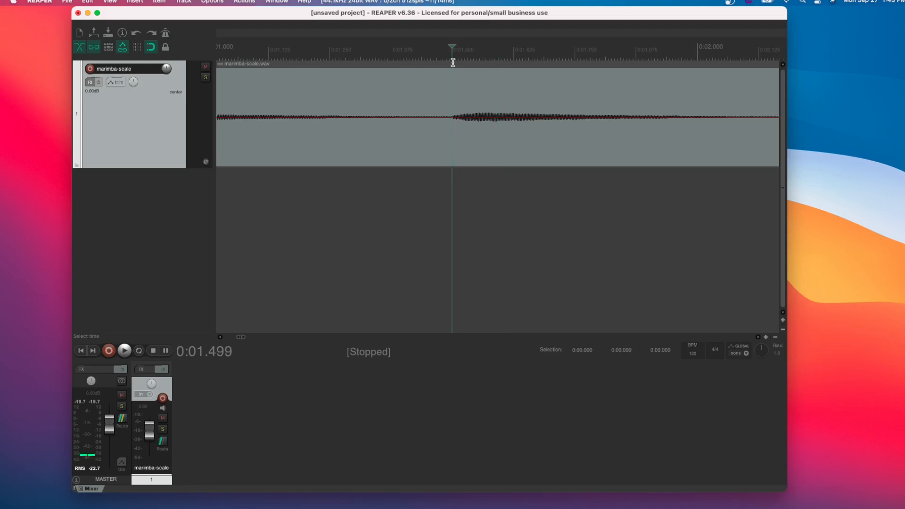
{"action": "key", "text": "Left"}
{"action": "key", "text": "Left"}
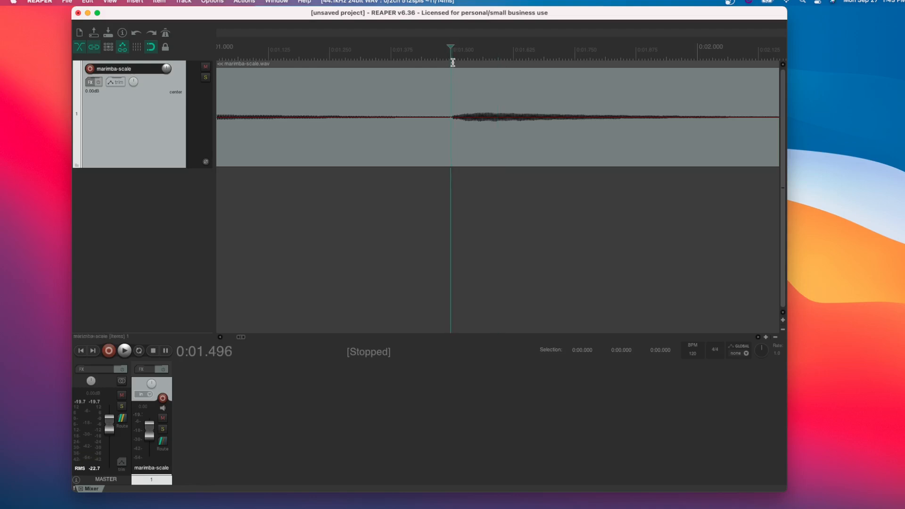
{"action": "key", "text": "s"}
{"action": "left_click_drag", "start_coordinate": [495, 95], "coordinate": [622, 94]}
{"action": "scroll", "coordinate": [469, 149], "scroll_direction": "down", "scroll_amount": 1}
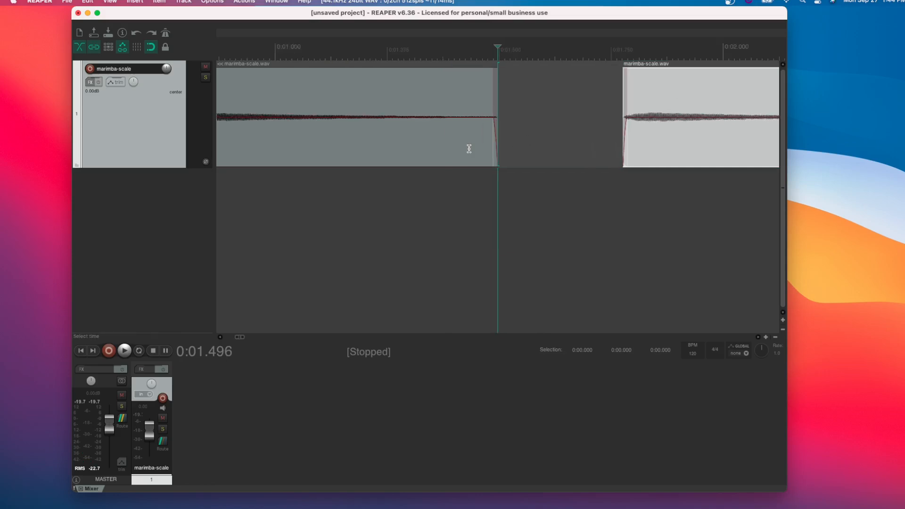
Glue the first two-note piece at the project start into its own item.
{"action": "scroll", "coordinate": [469, 149], "scroll_direction": "down", "scroll_amount": 5}
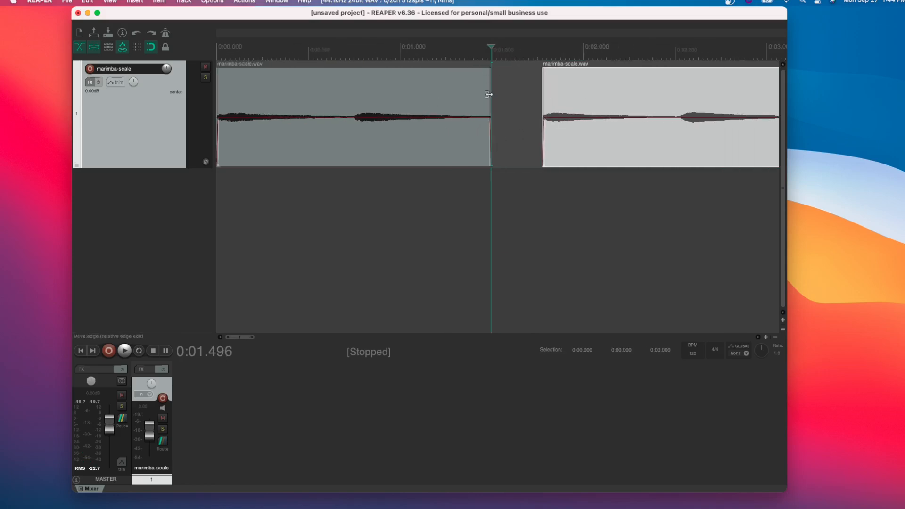
{"action": "left_click", "coordinate": [437, 91]}
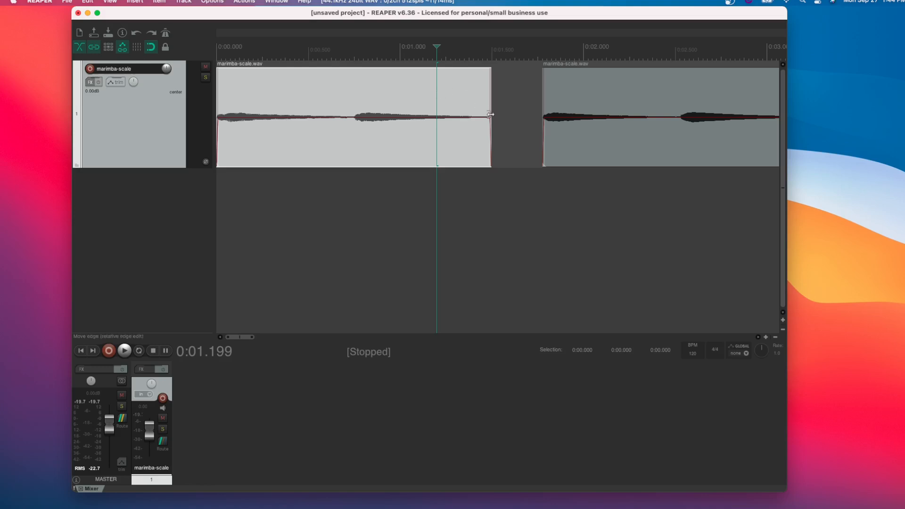
{"action": "right_click", "coordinate": [462, 89]}
{"action": "left_click", "coordinate": [493, 292]}
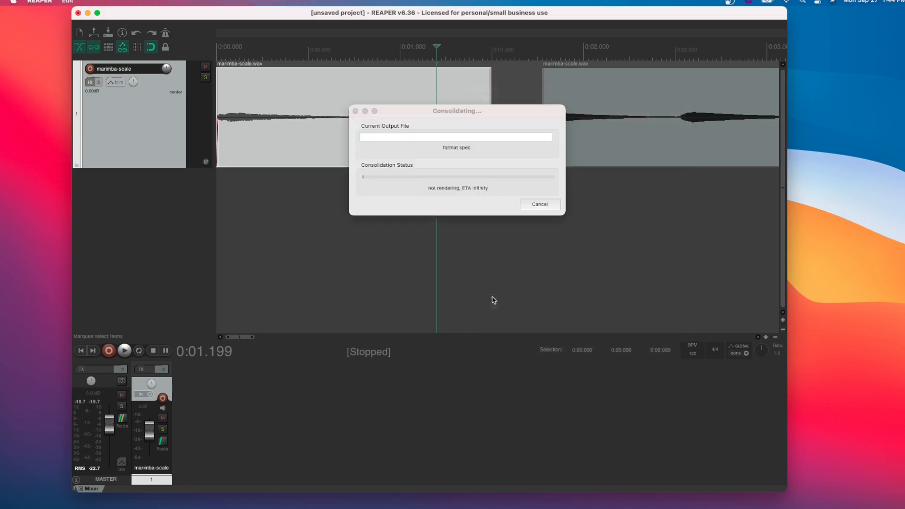
Move the remaining marimba-scale piece further along the track to about 0:17.
{"action": "scroll", "coordinate": [451, 166], "scroll_direction": "down", "scroll_amount": 2}
{"action": "left_click", "coordinate": [492, 134]}
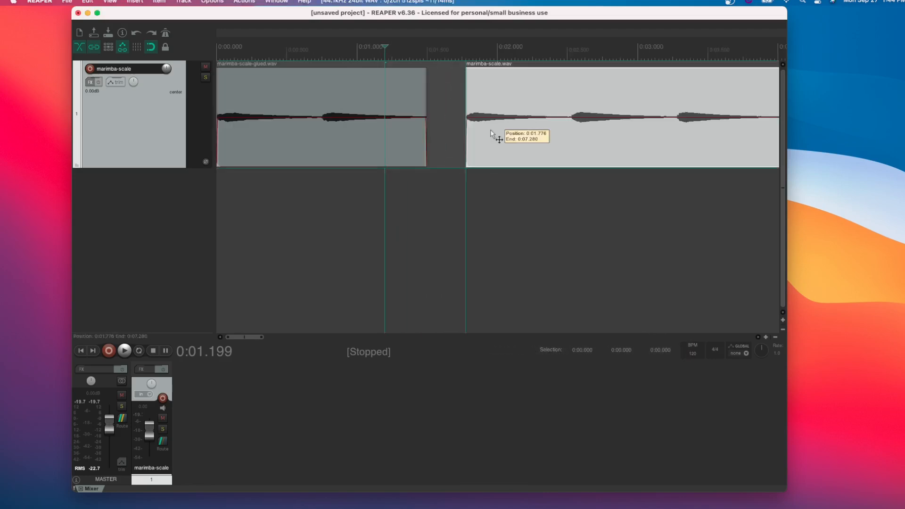
{"action": "left_click_drag", "start_coordinate": [490, 129], "coordinate": [763, 126]}
{"action": "scroll", "coordinate": [692, 137], "scroll_direction": "down", "scroll_amount": 3}
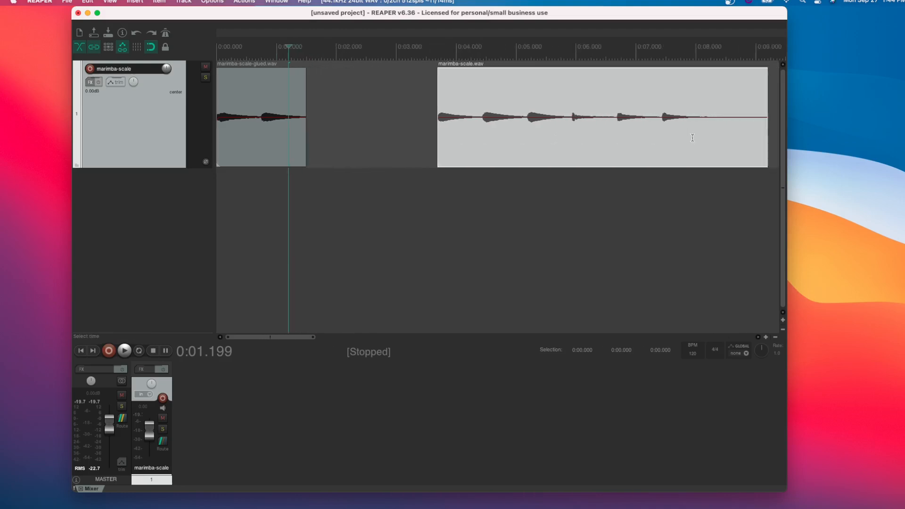
{"action": "left_click_drag", "start_coordinate": [541, 97], "coordinate": [731, 89]}
{"action": "scroll", "coordinate": [478, 90], "scroll_direction": "down", "scroll_amount": 3}
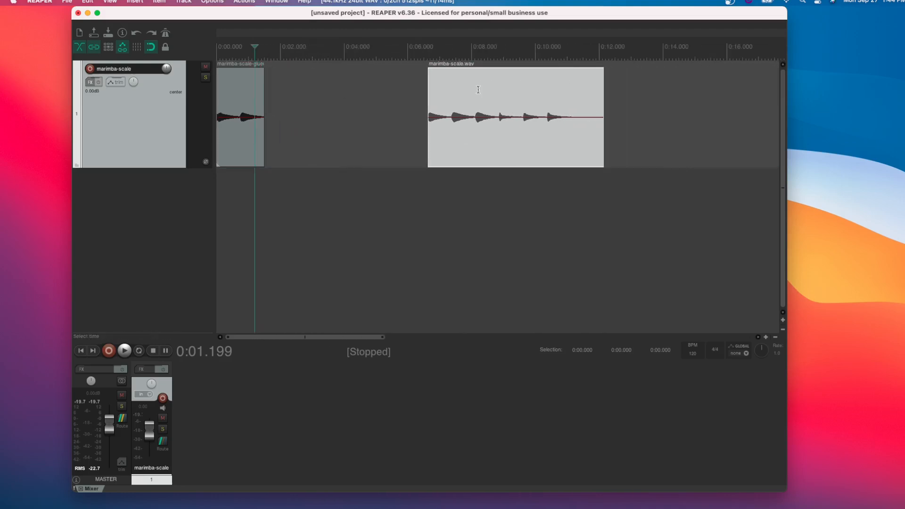
{"action": "scroll", "coordinate": [471, 90], "scroll_direction": "down", "scroll_amount": 2}
{"action": "left_click_drag", "start_coordinate": [462, 90], "coordinate": [717, 89]}
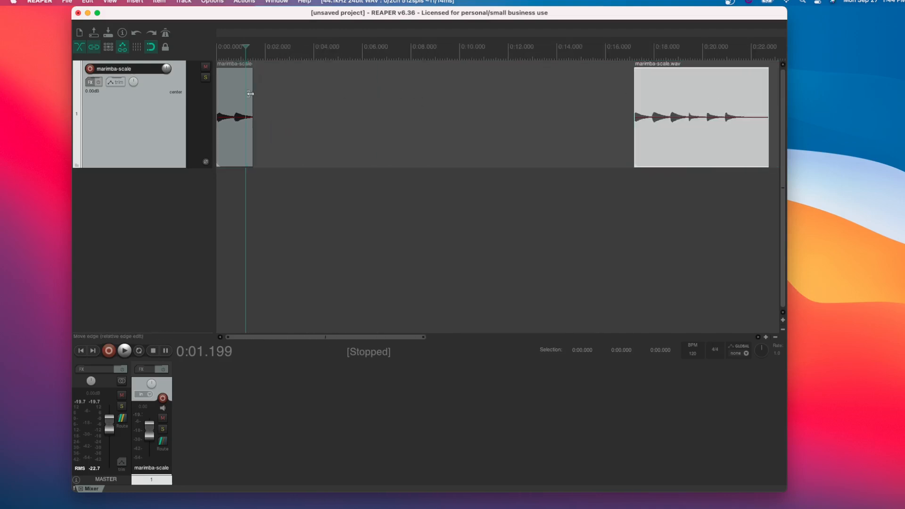
Extend the end of the glued two-note item to about 0:12 and play the loop from the project start.
{"action": "left_click_drag", "start_coordinate": [250, 94], "coordinate": [505, 103]}
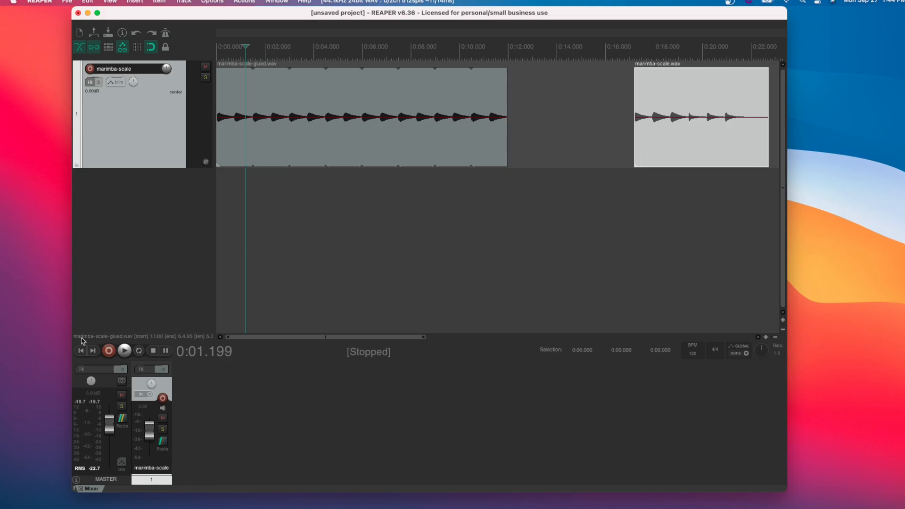
{"action": "left_click", "coordinate": [80, 351]}
{"action": "key", "text": "space"}
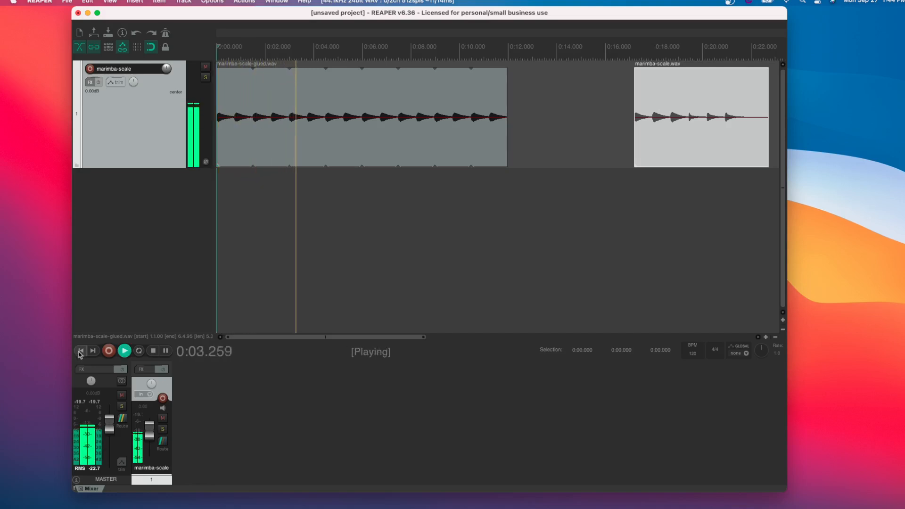
Stop playback and examine the repeat points of the looped two-note item up close.
{"action": "key", "text": "space"}
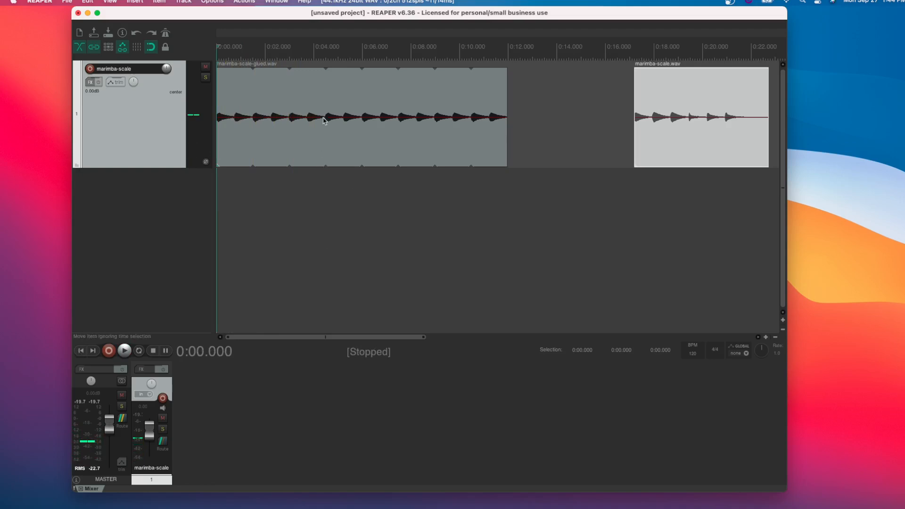
{"action": "scroll", "coordinate": [325, 118], "scroll_direction": "up", "scroll_amount": 3}
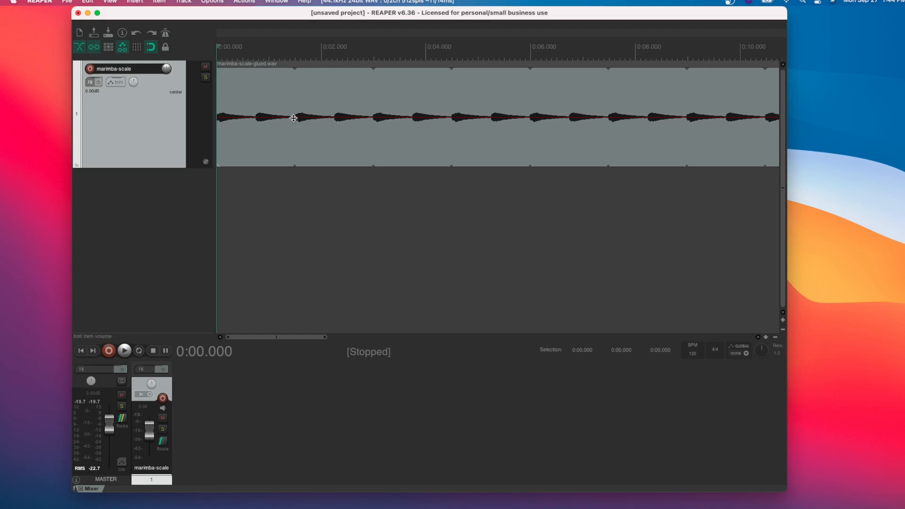
{"action": "scroll", "coordinate": [295, 123], "scroll_direction": "up", "scroll_amount": 3}
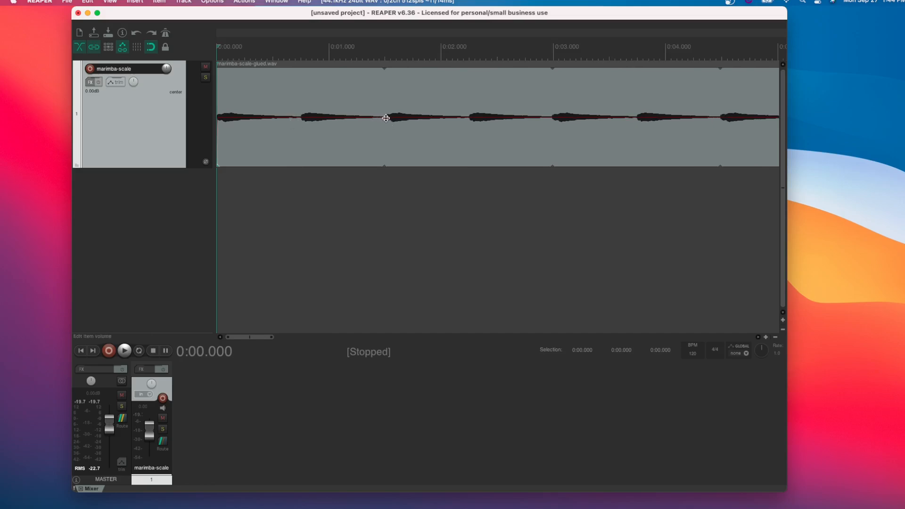
{"action": "scroll", "coordinate": [387, 124], "scroll_direction": "down", "scroll_amount": 2}
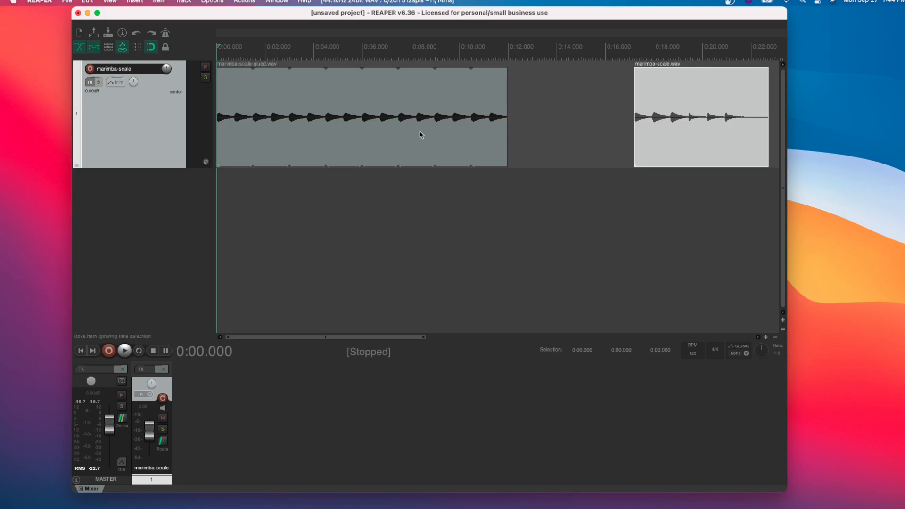
Delete the glued looping item from the start of the marimba-scale track.
{"action": "left_click", "coordinate": [417, 136]}
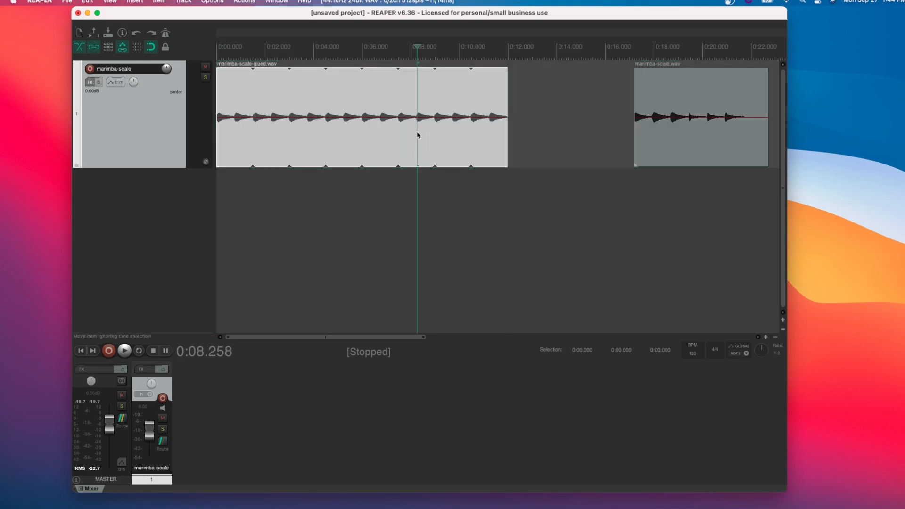
{"action": "scroll", "coordinate": [418, 135], "scroll_direction": "down", "scroll_amount": 4}
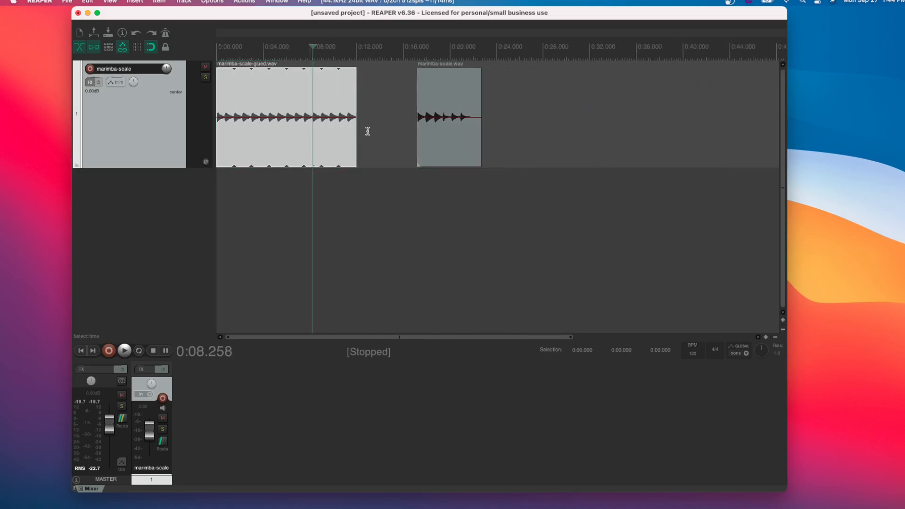
{"action": "key", "text": "Delete"}
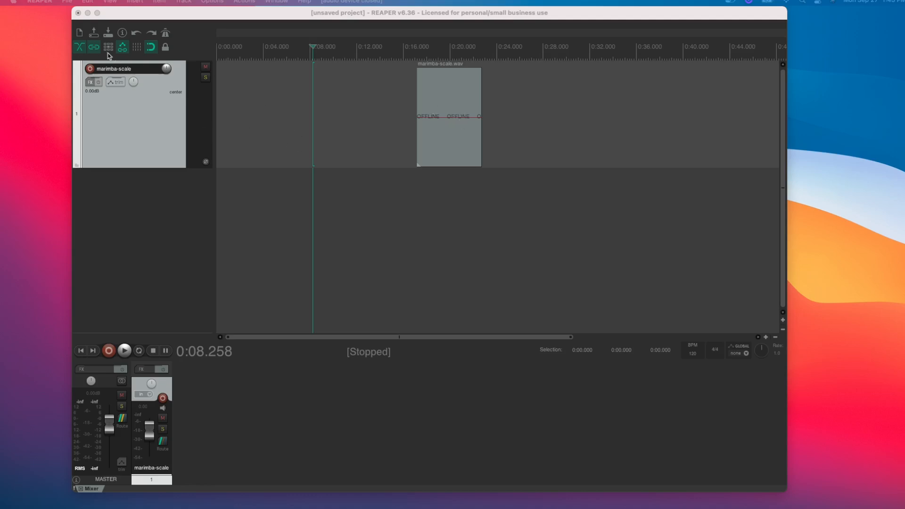
Extend the start of the remaining marimba-scale item to restore its cut-off notes, and move it to start at about 0:06.2.
{"action": "left_click", "coordinate": [434, 102]}
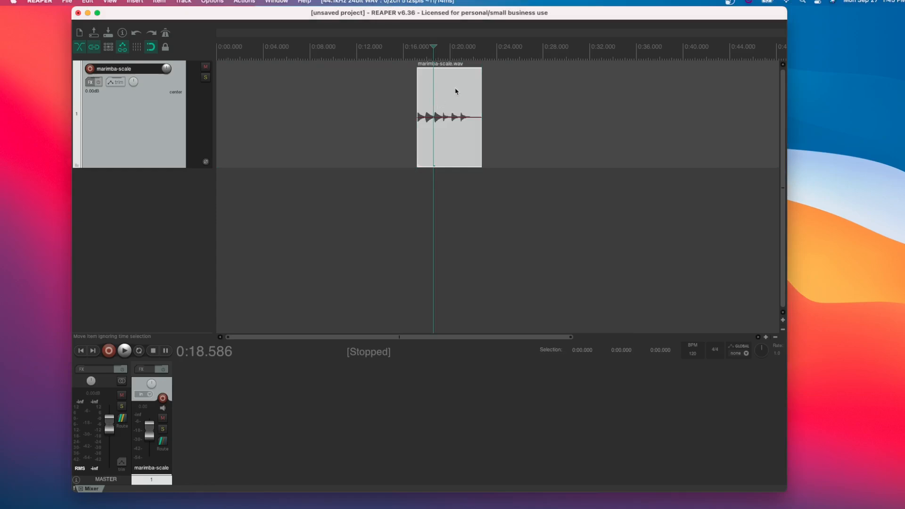
{"action": "left_click_drag", "start_coordinate": [456, 91], "coordinate": [361, 97]}
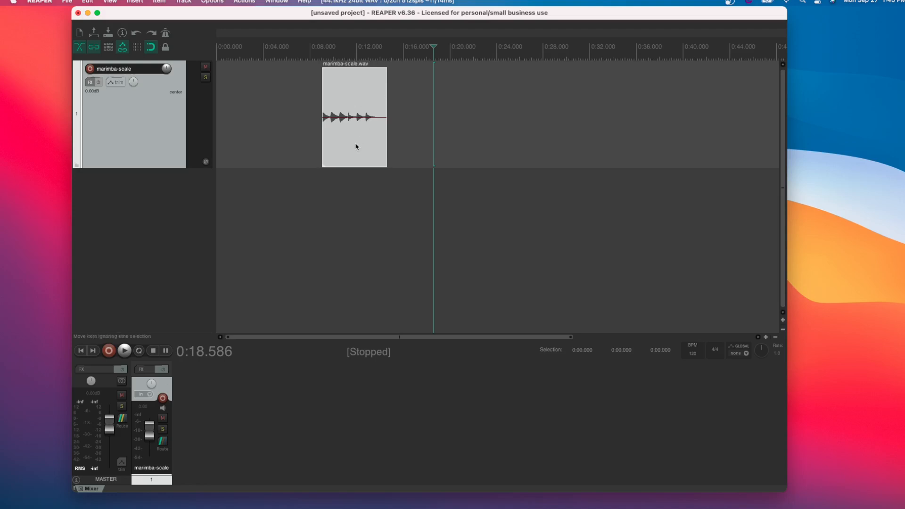
{"action": "scroll", "coordinate": [356, 147], "scroll_direction": "up", "scroll_amount": 8}
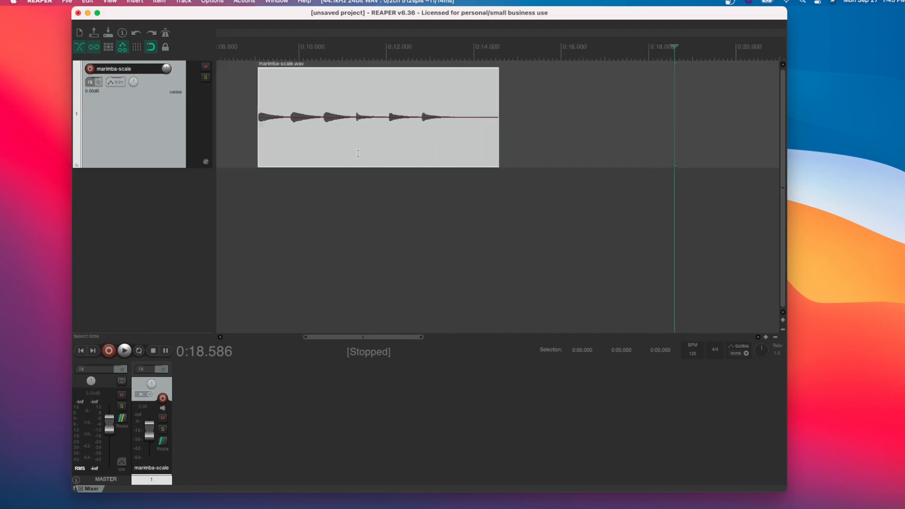
{"action": "scroll", "coordinate": [358, 153], "scroll_direction": "left", "scroll_amount": 3}
{"action": "mouse_move", "coordinate": [588, 101]}
{"action": "left_mouse_down"}
{"action": "mouse_move", "coordinate": [655, 103]}
{"action": "mouse_move", "coordinate": [587, 101]}
{"action": "left_mouse_up"}
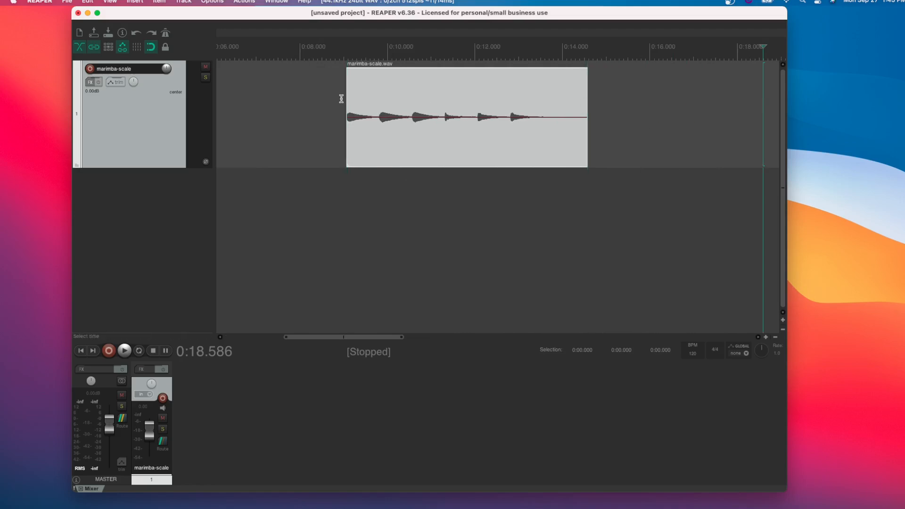
{"action": "left_click_drag", "start_coordinate": [341, 98], "coordinate": [393, 109]}
{"action": "left_click_drag", "start_coordinate": [530, 112], "coordinate": [471, 111]}
Play the opening notes of the restored marimba-scale item from 0:05.851, just before its start, and stop.
{"action": "left_click", "coordinate": [318, 147]}
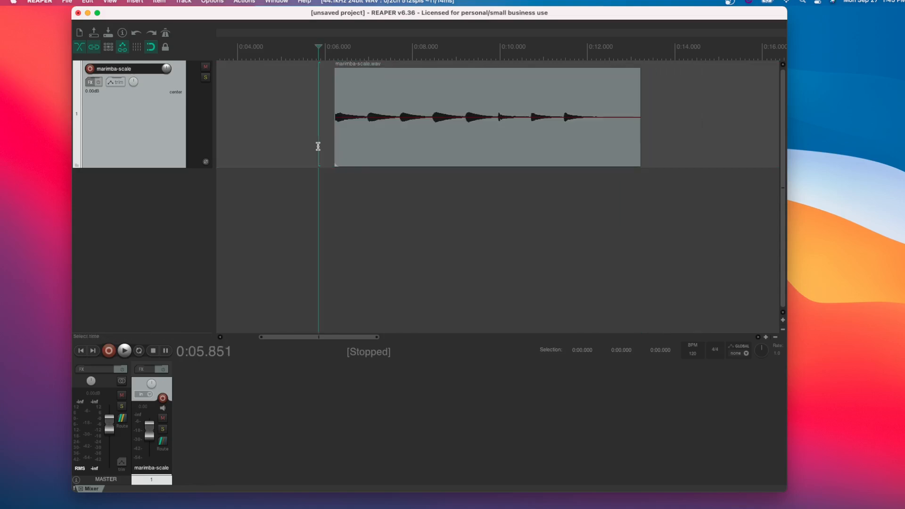
{"action": "key", "text": "space"}
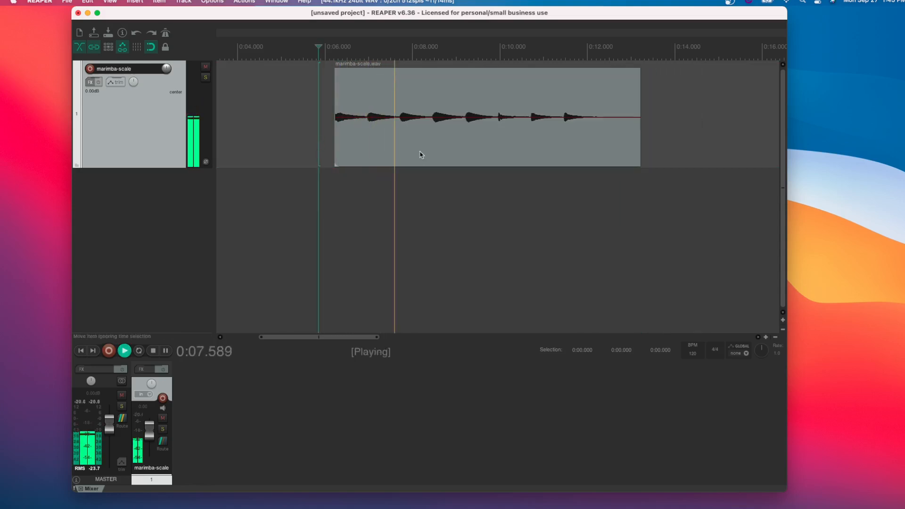
{"action": "key", "text": "space"}
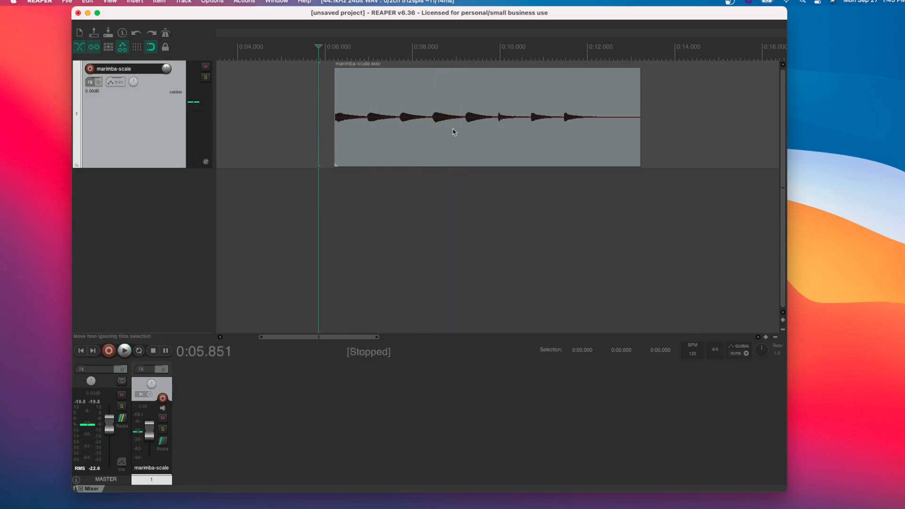
Split the marimba-scale item just before its fourth note at 0:08.459 and just before its fifth note at 0:09.218.
{"action": "left_click", "coordinate": [434, 123]}
{"action": "scroll", "coordinate": [434, 123], "scroll_direction": "up", "scroll_amount": 2}
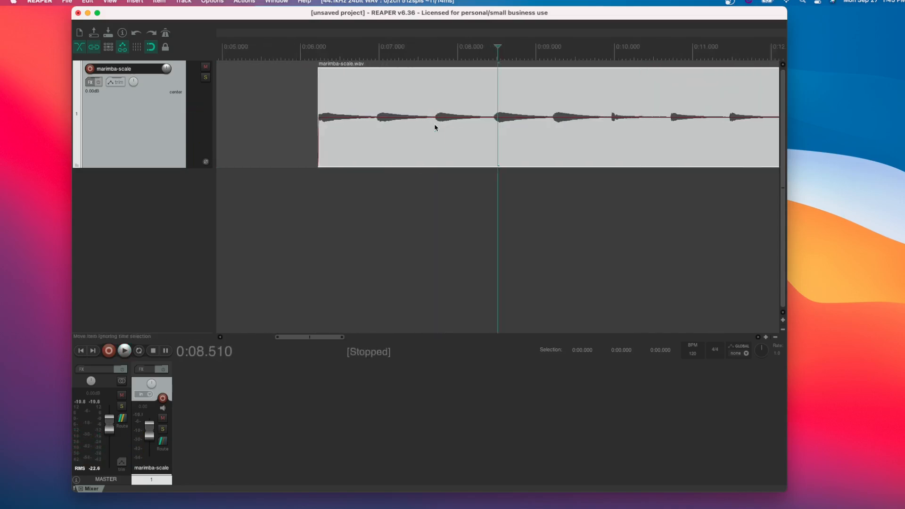
{"action": "scroll", "coordinate": [434, 125], "scroll_direction": "up", "scroll_amount": 1}
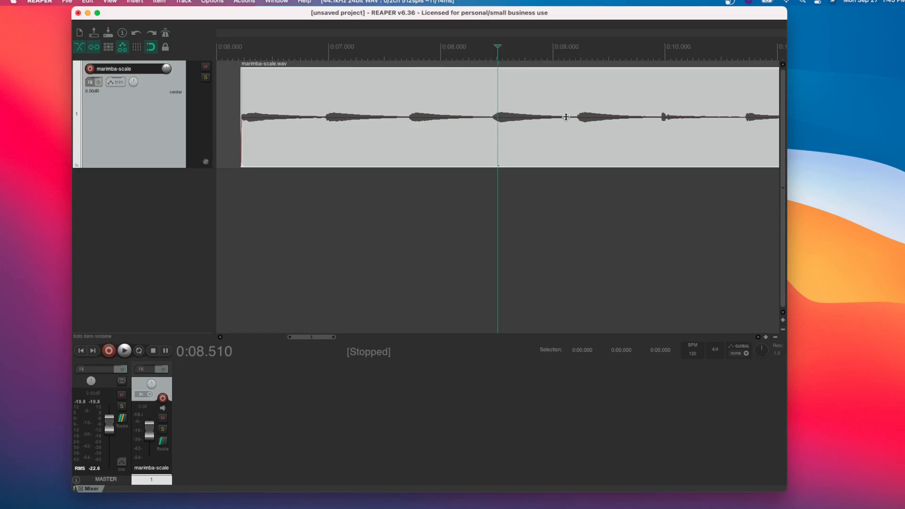
{"action": "key", "text": "Left"}
{"action": "key", "text": "Left"}
{"action": "key", "text": "Left"}
{"action": "key", "text": "Left"}
{"action": "key", "text": "Left"}
{"action": "key", "text": "Left"}
{"action": "key", "text": "Left"}
{"action": "key", "text": "Left"}
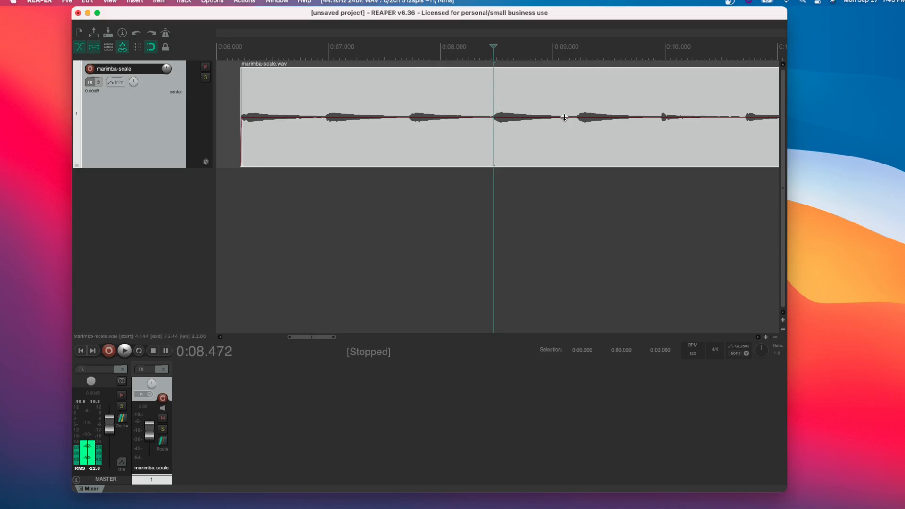
{"action": "key", "text": "Left"}
{"action": "key", "text": "Right"}
{"action": "key", "text": "Right"}
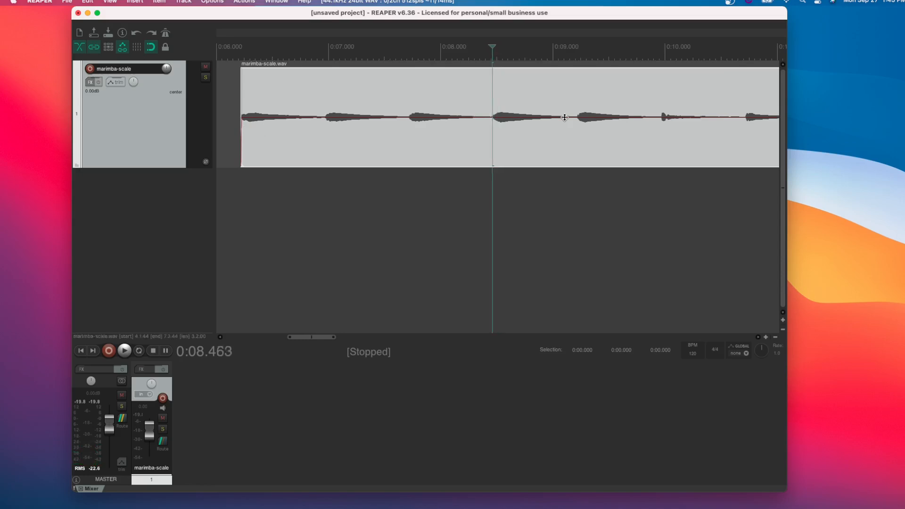
{"action": "key", "text": "Left"}
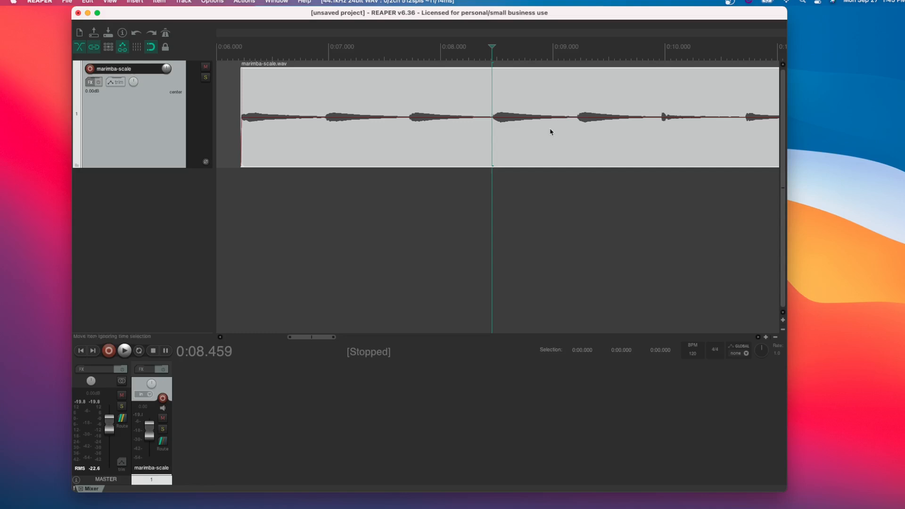
{"action": "key", "text": "s"}
{"action": "left_click", "coordinate": [578, 126]}
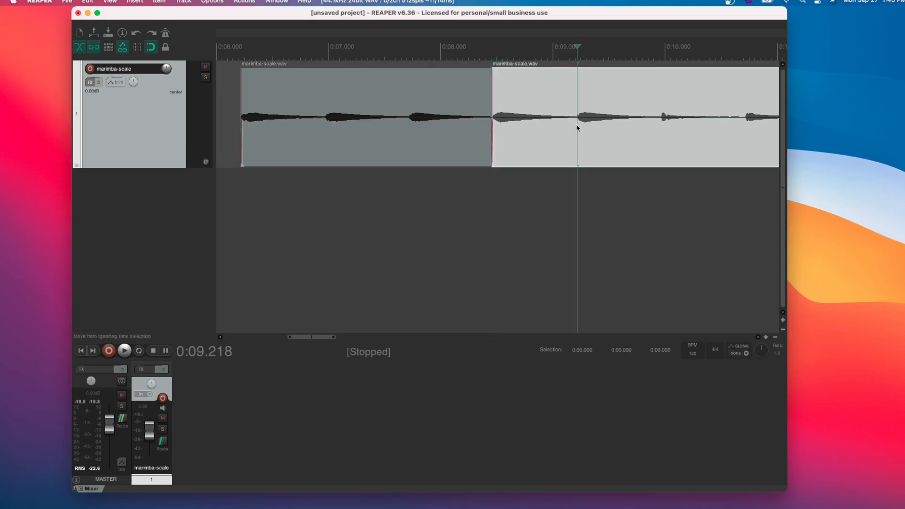
{"action": "key", "text": "s"}
Try deleting the isolated fourth note and moving the following piece back against the first one to close the gap.
{"action": "left_click", "coordinate": [535, 96]}
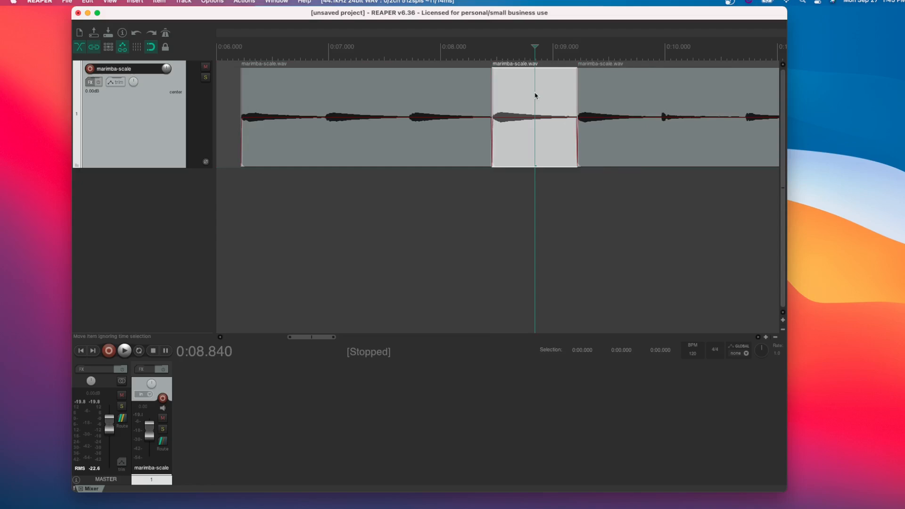
{"action": "key", "text": "Delete"}
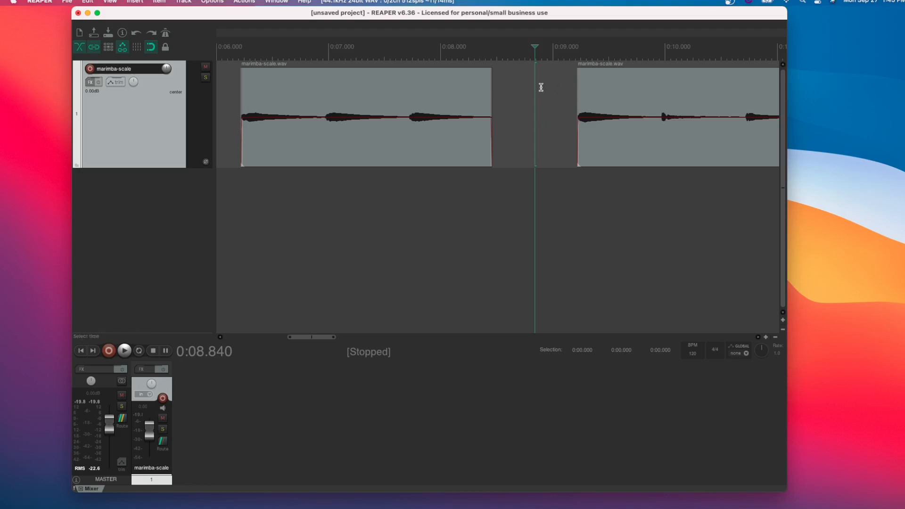
{"action": "left_click_drag", "start_coordinate": [643, 86], "coordinate": [555, 97]}
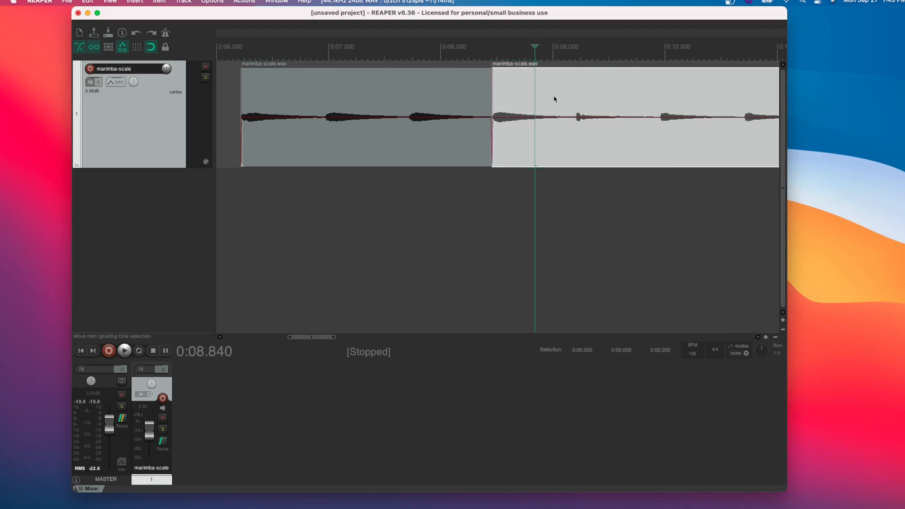
Undo the move of the following piece and the deletion of the fourth note.
{"action": "key", "text": "super+z"}
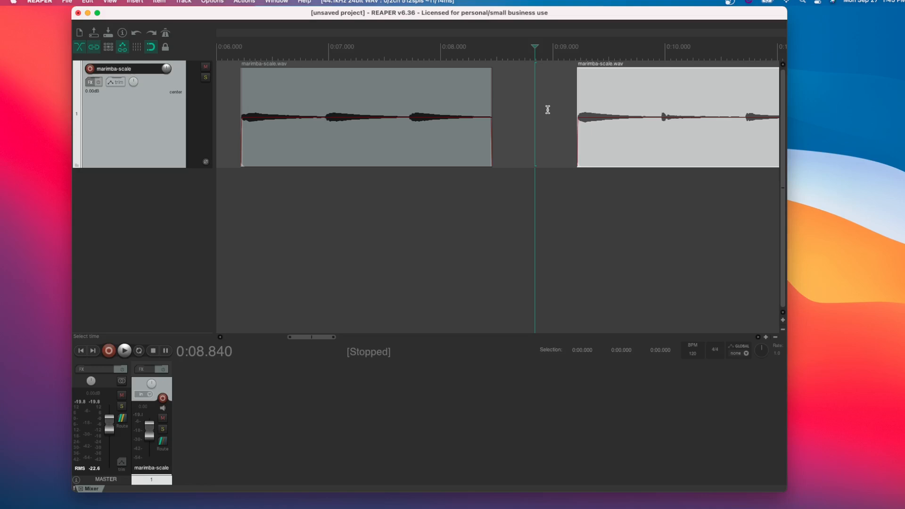
{"action": "key", "text": "super+z"}
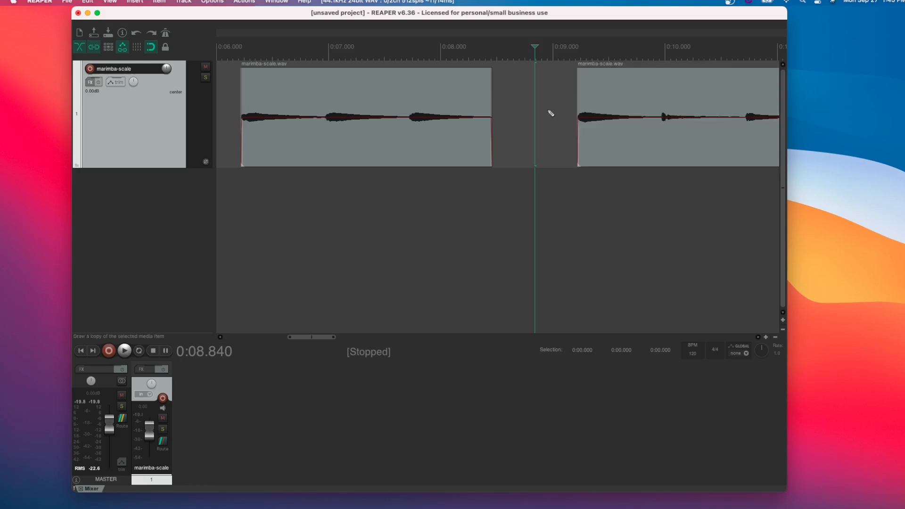
{"action": "left_click", "coordinate": [550, 113], "text": "super"}
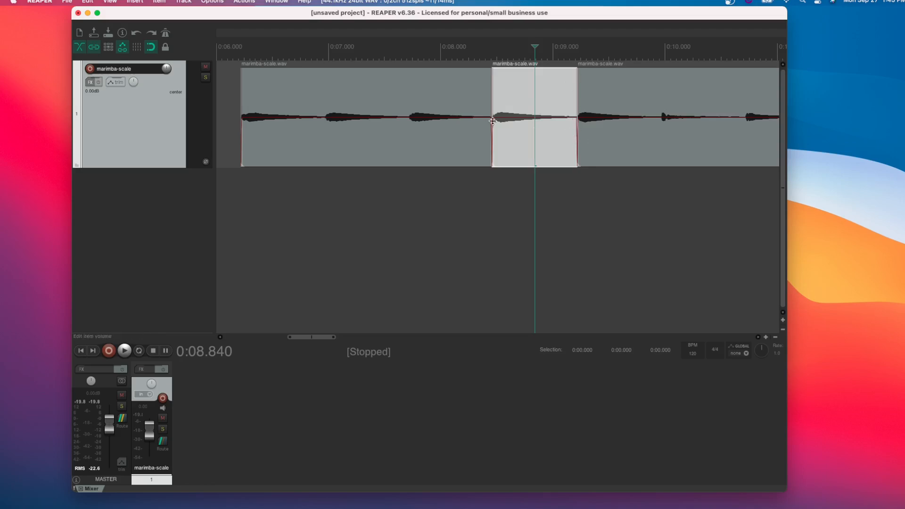
Cycle through the ripple editing modes and leave ripple editing turned on.
{"action": "left_click", "coordinate": [108, 49]}
{"action": "left_click", "coordinate": [109, 51]}
{"action": "left_click", "coordinate": [109, 51]}
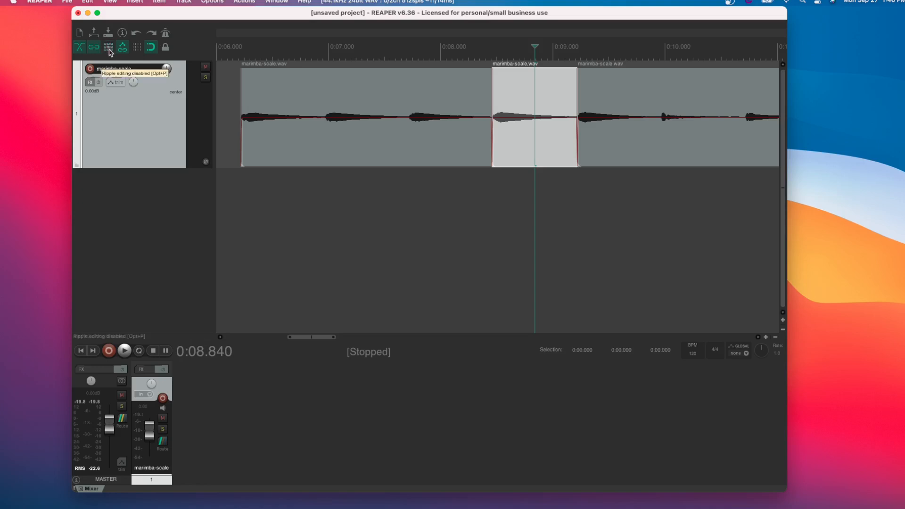
{"action": "left_click", "coordinate": [109, 50]}
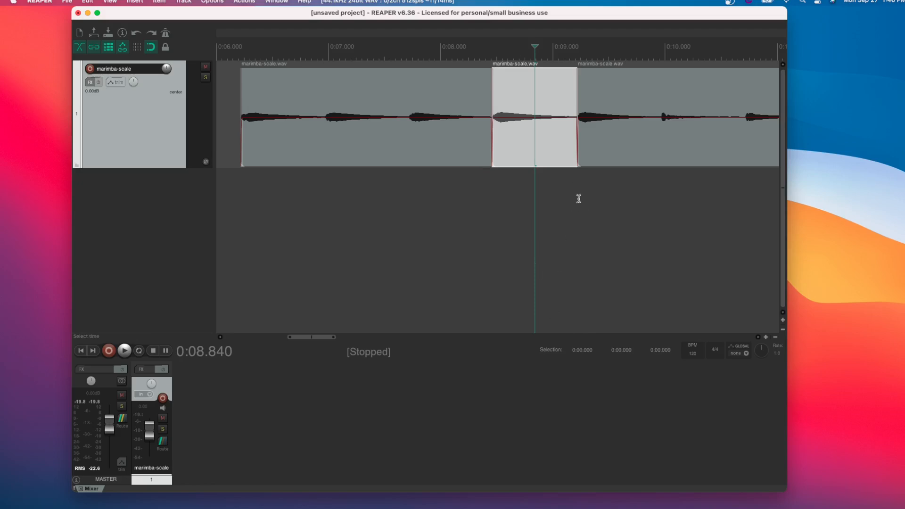
{"action": "left_click", "coordinate": [108, 48]}
Delete the isolated fourth note with ripple editing active, undo the deletion, and delete the note again.
{"action": "key", "text": "Delete"}
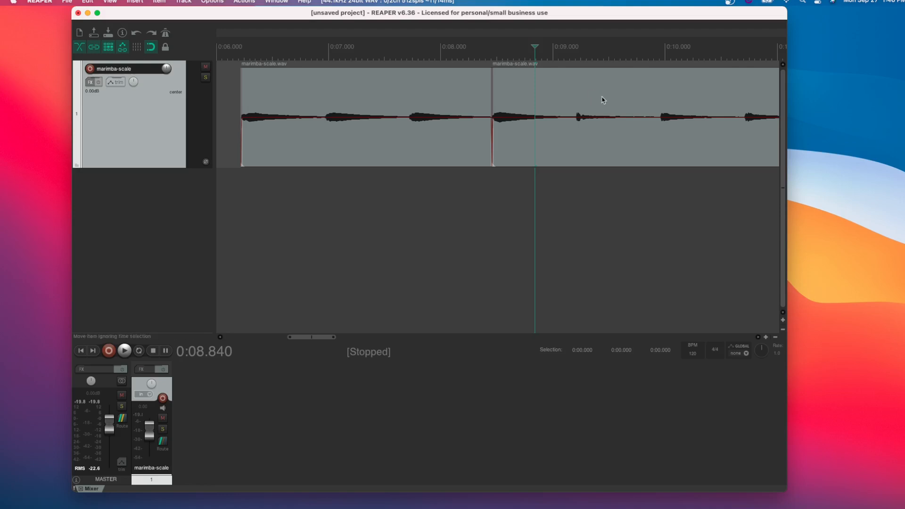
{"action": "scroll", "coordinate": [603, 99], "scroll_direction": "down", "scroll_amount": 4}
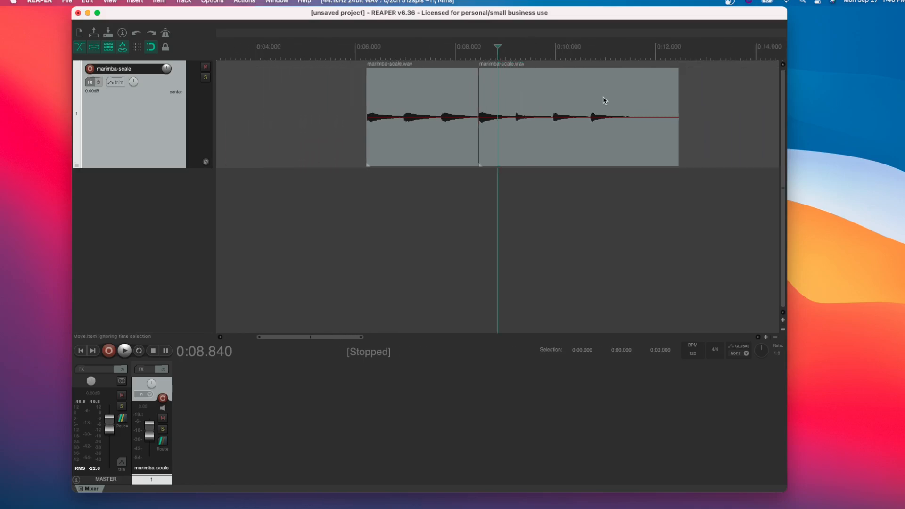
{"action": "key", "text": "super+z"}
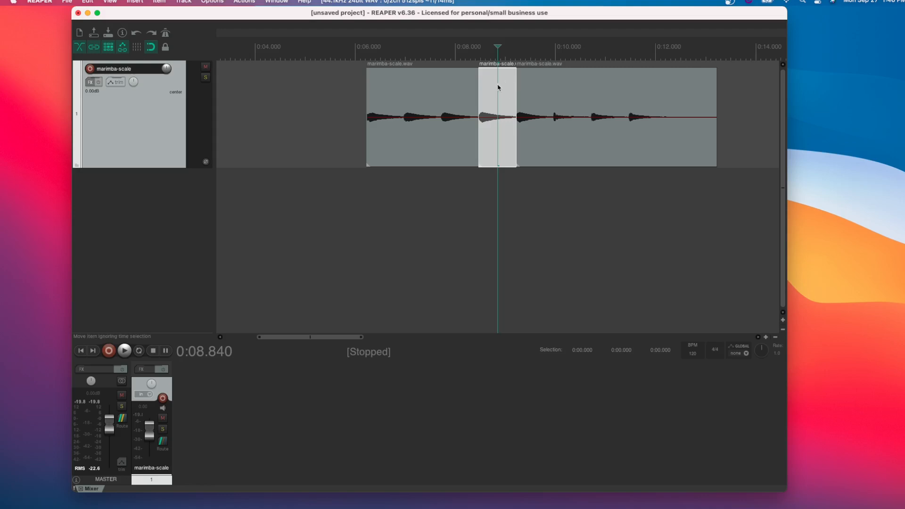
{"action": "key", "text": "Delete"}
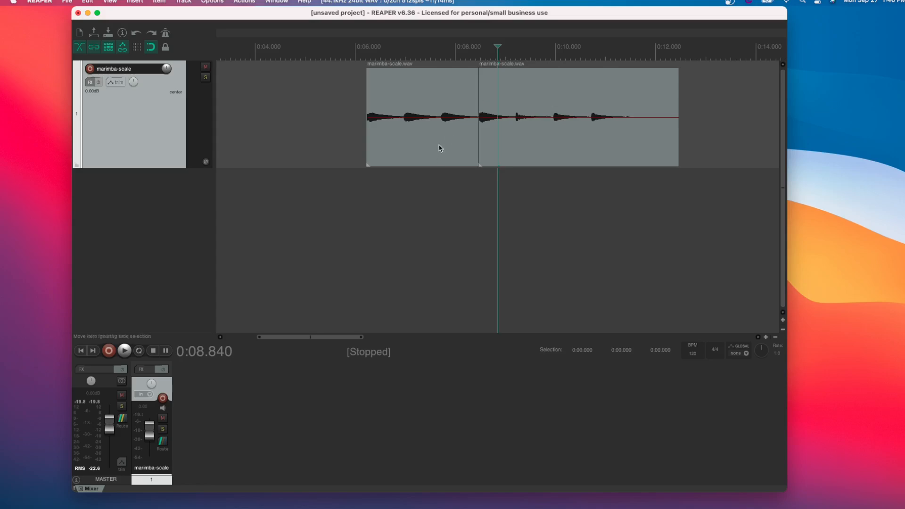
Split the first marimba-scale piece before its second note at 0:06.959 and before its third note at 0:07.692.
{"action": "left_click", "coordinate": [403, 138]}
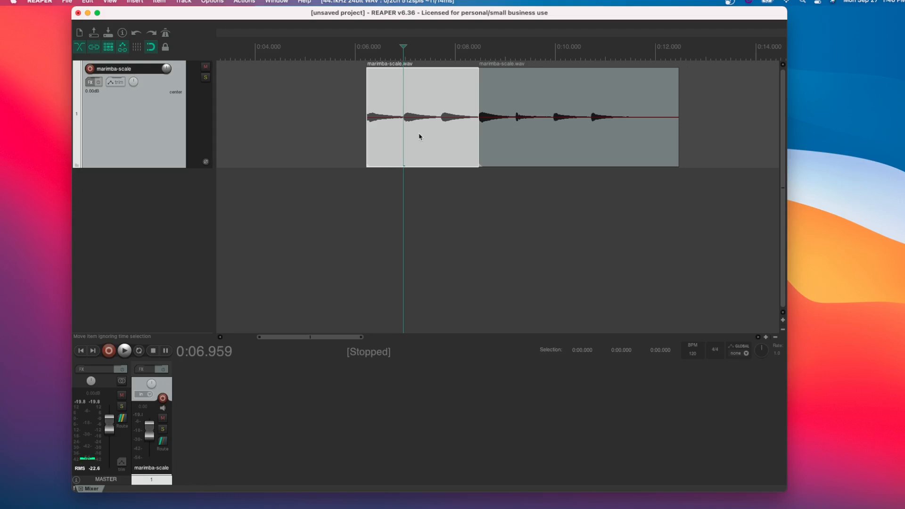
{"action": "key", "text": "s"}
{"action": "left_click", "coordinate": [443, 172]}
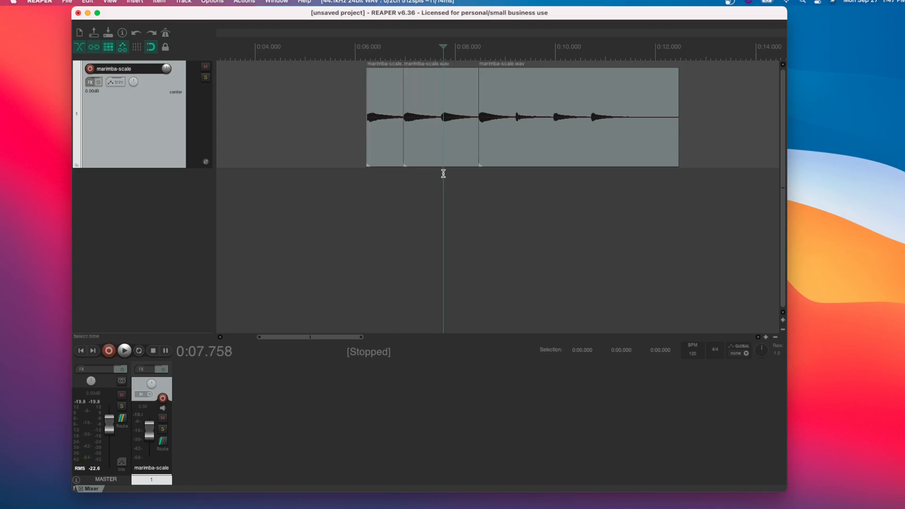
{"action": "key", "text": "Left"}
{"action": "key", "text": "Left"}
{"action": "key", "text": "Left"}
{"action": "key", "text": "Left"}
{"action": "key", "text": "Left"}
{"action": "key", "text": "Right"}
{"action": "key", "text": "s"}
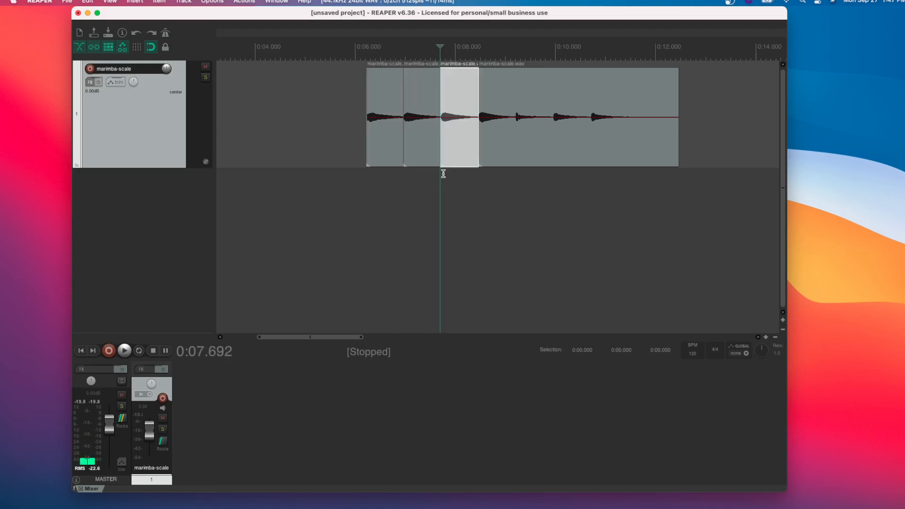
Delete the third note with ripple editing and play the edited scale from 0:05.807.
{"action": "left_click", "coordinate": [450, 149]}
{"action": "key", "text": "Delete"}
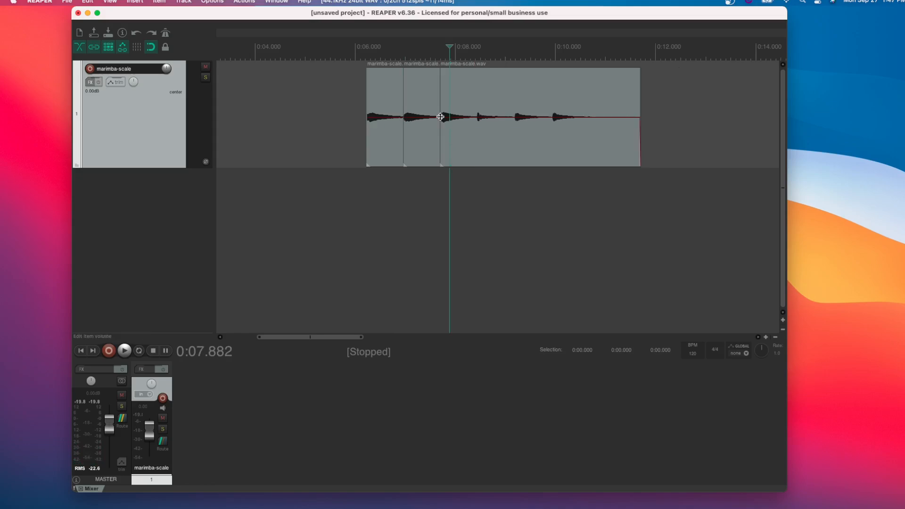
{"action": "left_click", "coordinate": [345, 128]}
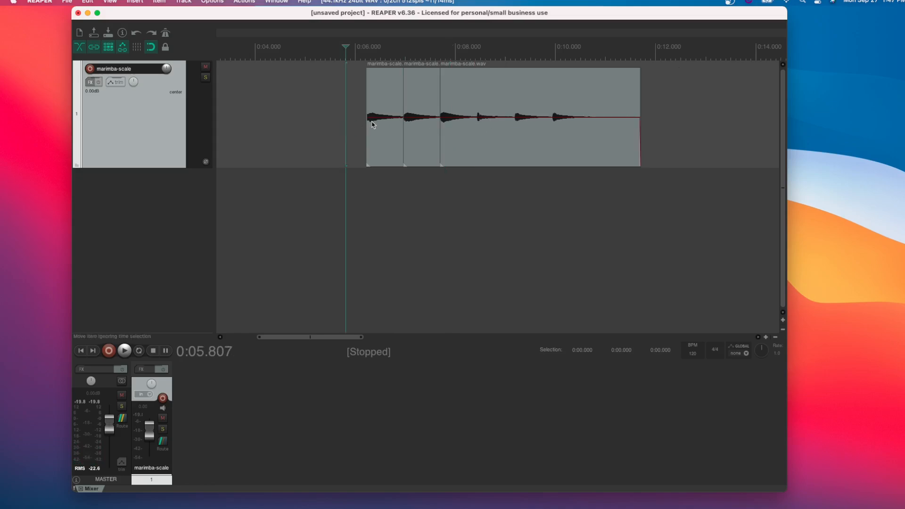
{"action": "key", "text": "space"}
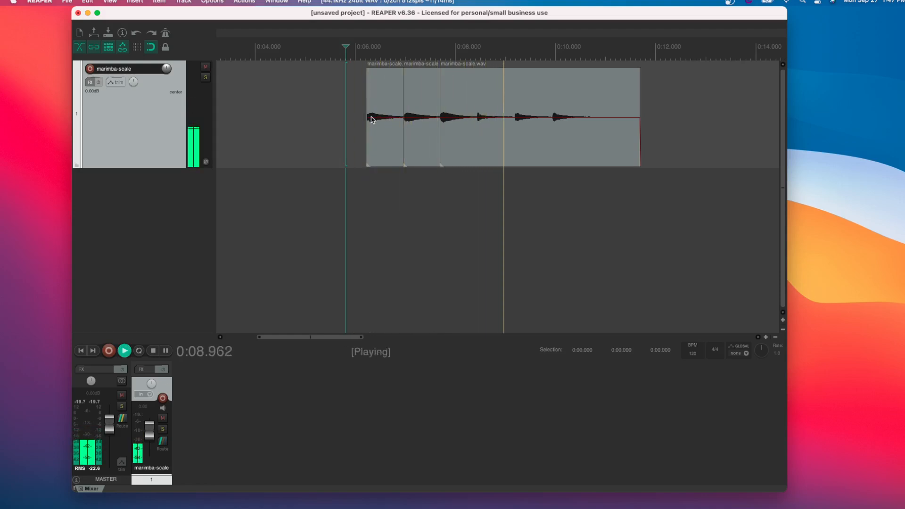
{"action": "key", "text": "space"}
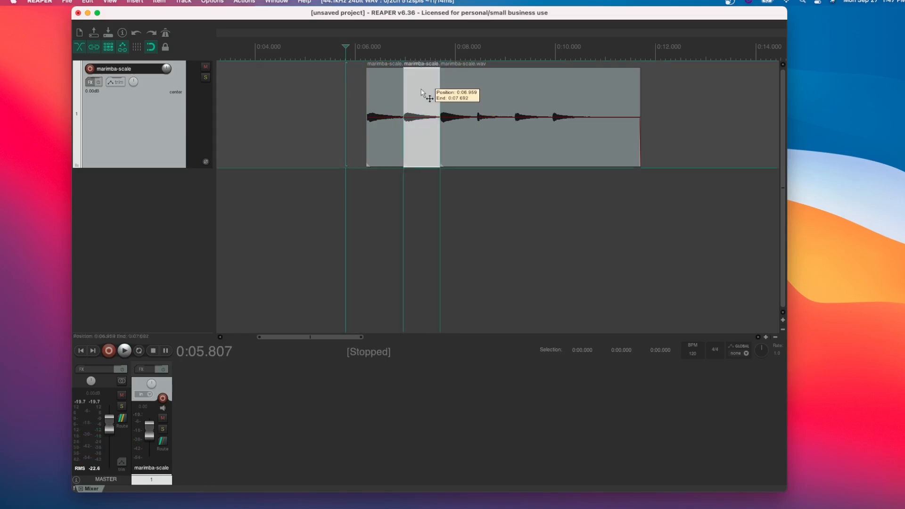
Cut the second note with ripple editing and paste it on the same track at 0:11.833.
{"action": "double_click", "coordinate": [423, 98]}
{"action": "left_click", "coordinate": [228, 343]}
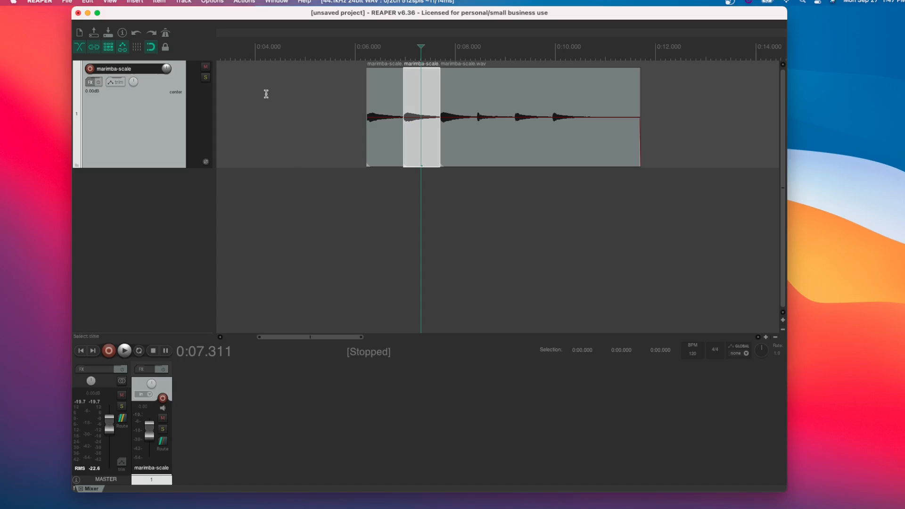
{"action": "left_click", "coordinate": [389, 117]}
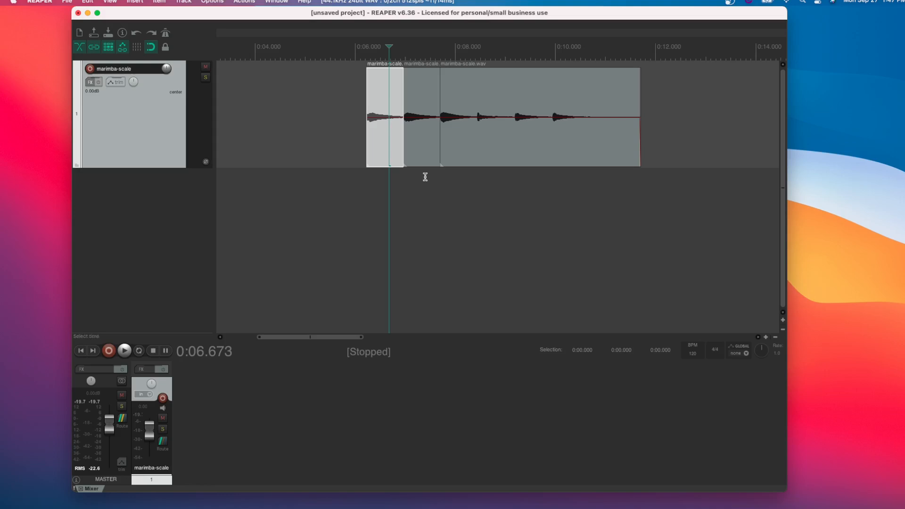
{"action": "left_click", "coordinate": [425, 143]}
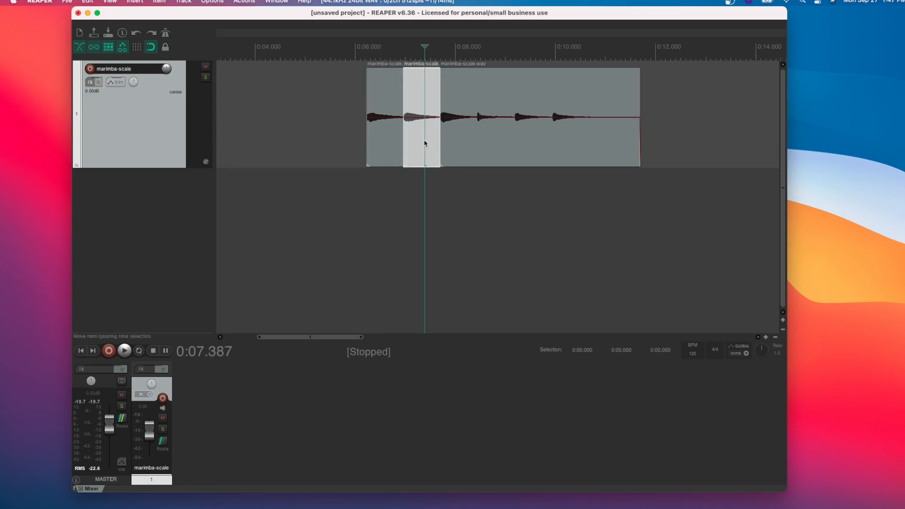
{"action": "key", "text": "Delete"}
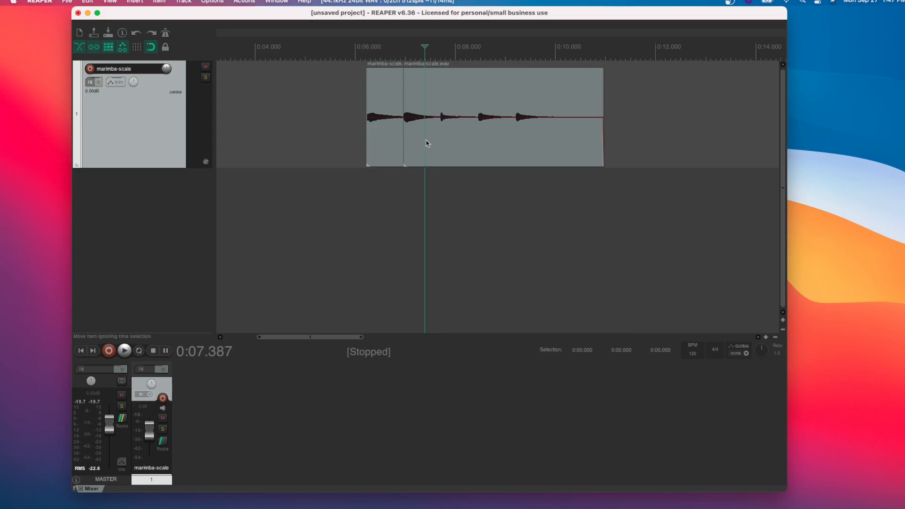
{"action": "left_click", "coordinate": [646, 131]}
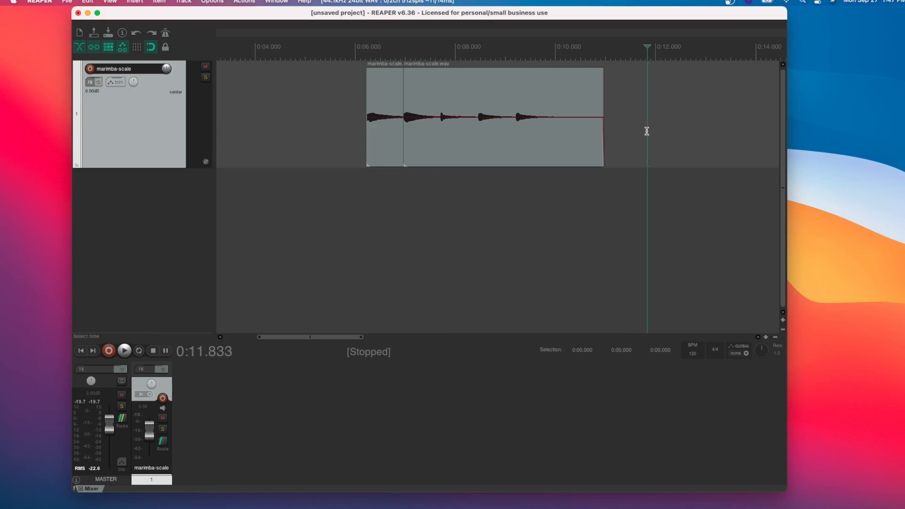
{"action": "key", "text": "super+v"}
Copy the first note and paste six copies of it end to end, starting at about 0:13.6.
{"action": "left_click", "coordinate": [384, 127]}
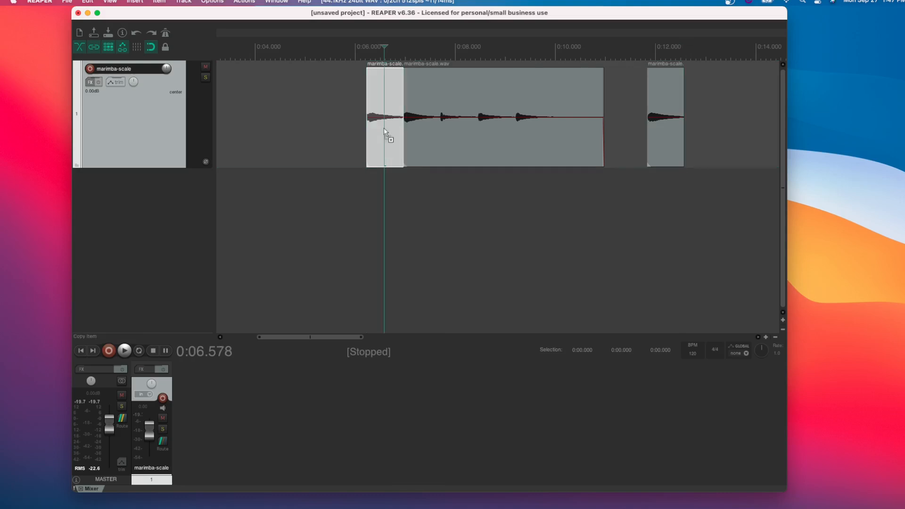
{"action": "left_click", "coordinate": [737, 127]}
{"action": "key", "text": "super+v"}
{"action": "key", "text": "super+v"}
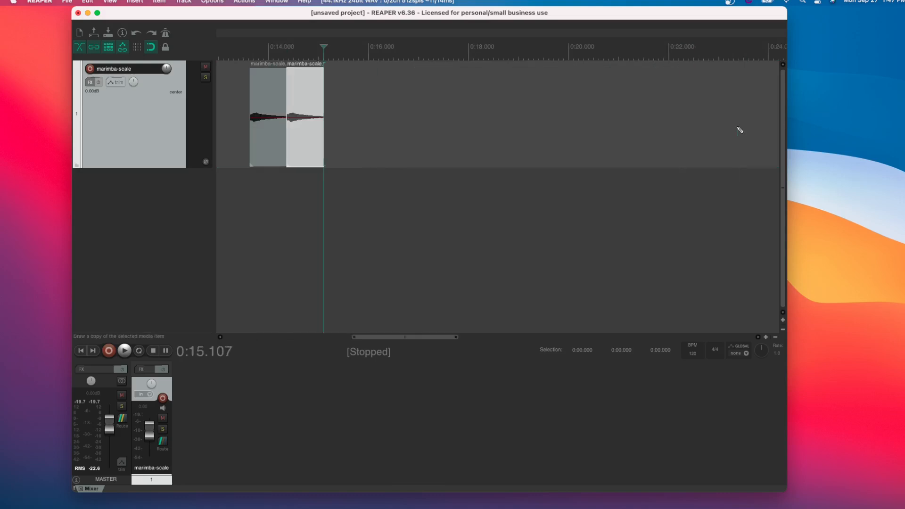
{"action": "key", "text": "super+v"}
{"action": "key", "text": "super+v"}
{"action": "key", "text": "super+v"}
{"action": "key", "text": "super+v"}
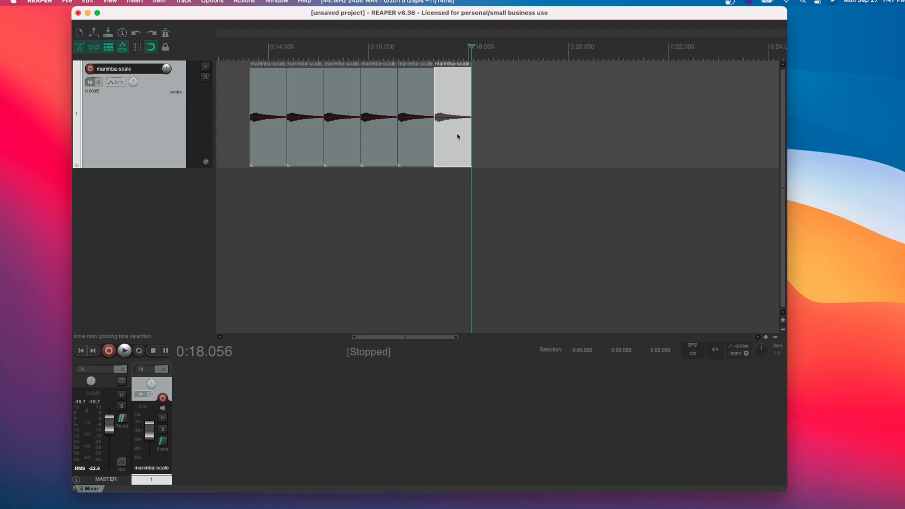
Move the last of the six pasted copies away from the row to about 0:18.3.
{"action": "left_click_drag", "start_coordinate": [456, 137], "coordinate": [514, 142]}
{"action": "left_click", "coordinate": [748, 2]}
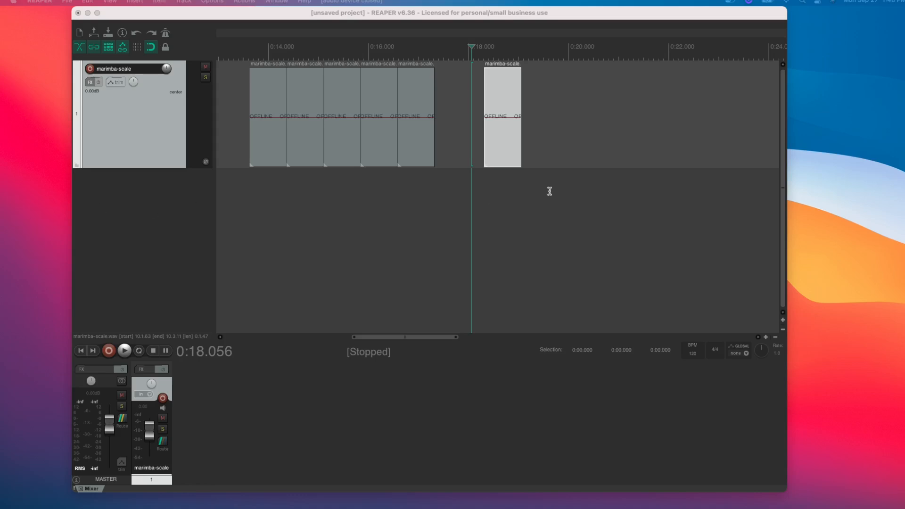
{"action": "left_click", "coordinate": [563, 176]}
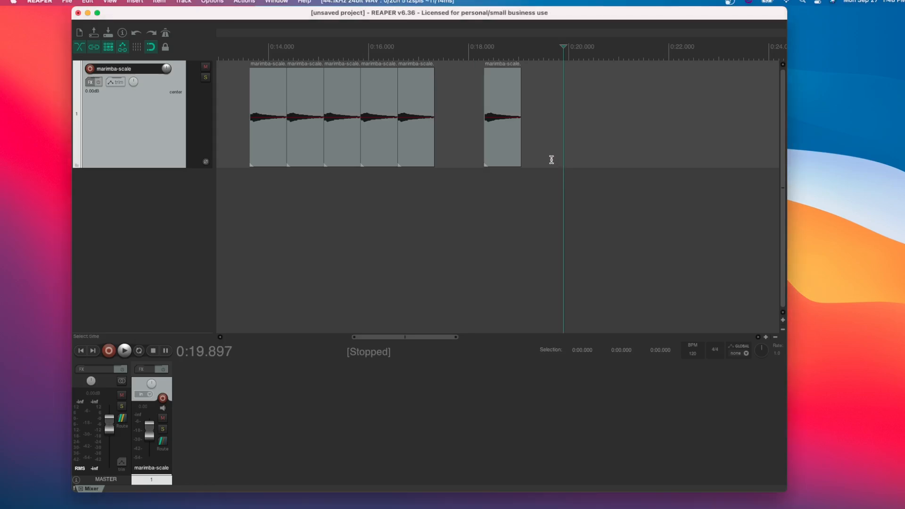
Examine the separated copy and the row of adjoining pasted notes up close.
{"action": "scroll", "coordinate": [551, 160], "scroll_direction": "up", "scroll_amount": 5}
{"action": "scroll", "coordinate": [519, 163], "scroll_direction": "left", "scroll_amount": 1}
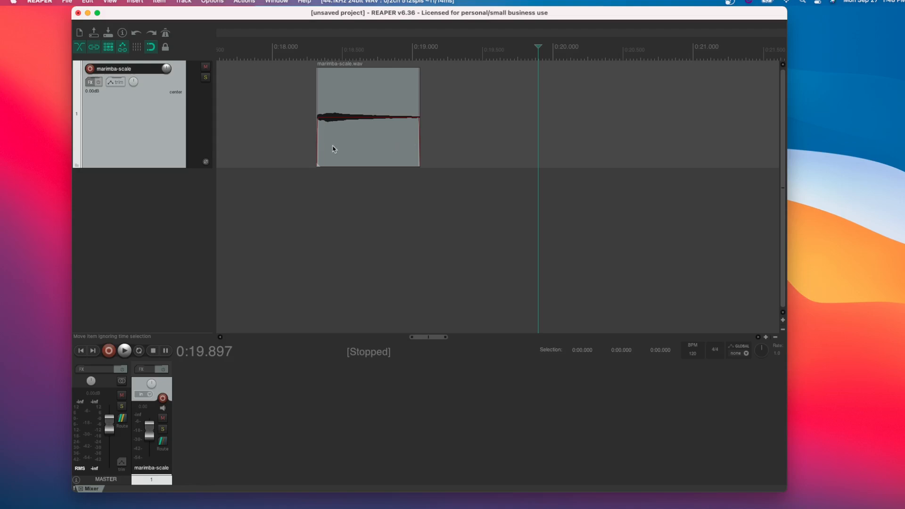
{"action": "left_click", "coordinate": [351, 140]}
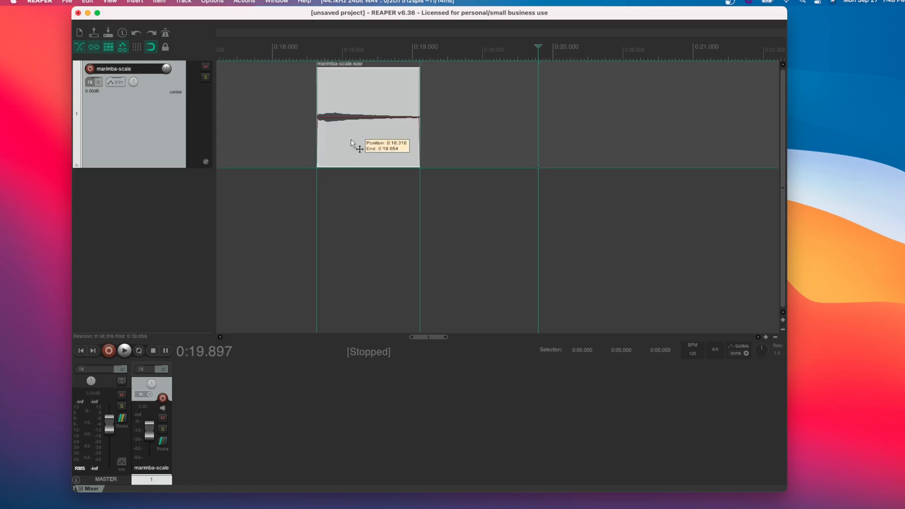
{"action": "key", "text": "Delete"}
{"action": "scroll", "coordinate": [352, 142], "scroll_direction": "left", "scroll_amount": 5}
{"action": "scroll", "coordinate": [350, 142], "scroll_direction": "left", "scroll_amount": 10}
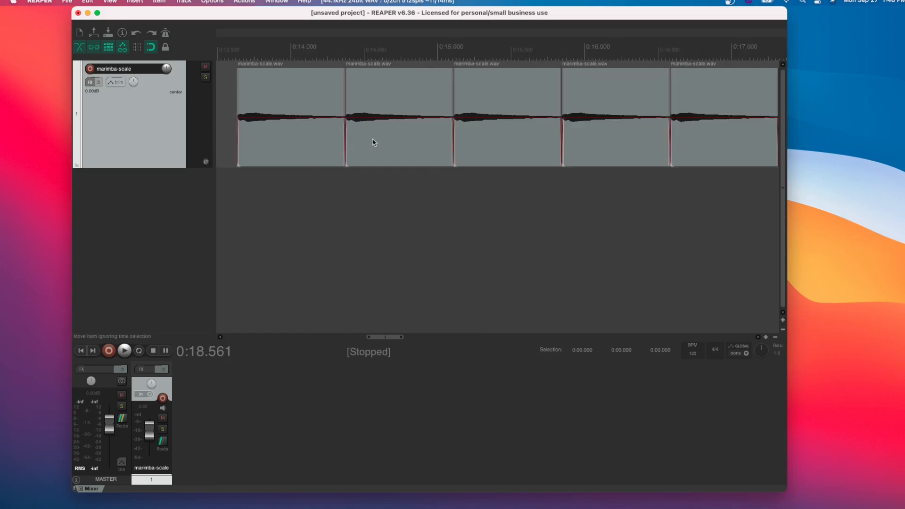
{"action": "left_click", "coordinate": [349, 177]}
{"action": "scroll", "coordinate": [349, 177], "scroll_direction": "down", "scroll_amount": 7}
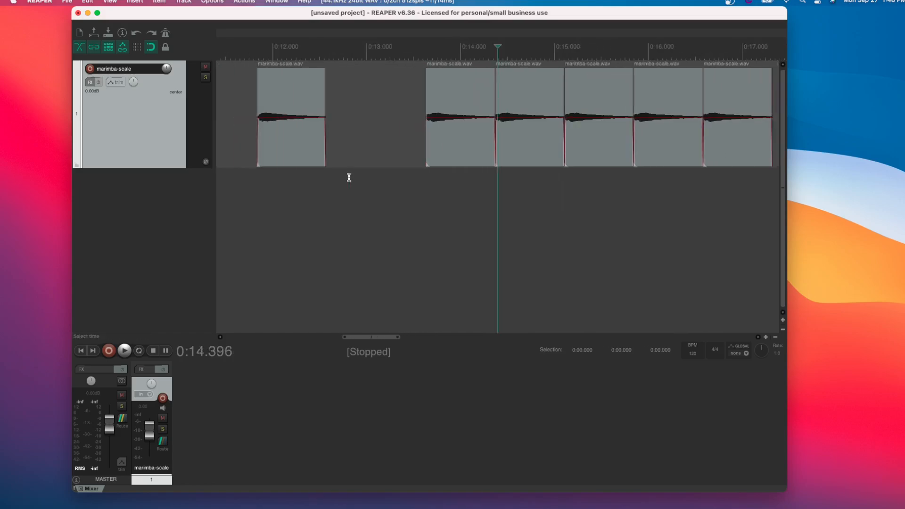
Copy the four-note piece near the start of the track and paste it after the last item at about 0:20.6.
{"action": "left_click", "coordinate": [315, 138]}
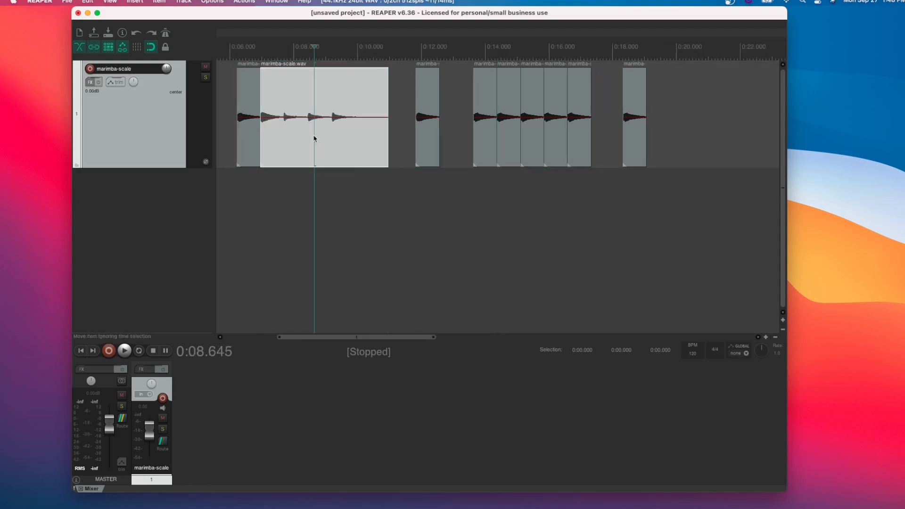
{"action": "scroll", "coordinate": [391, 137], "scroll_direction": "right", "scroll_amount": 15}
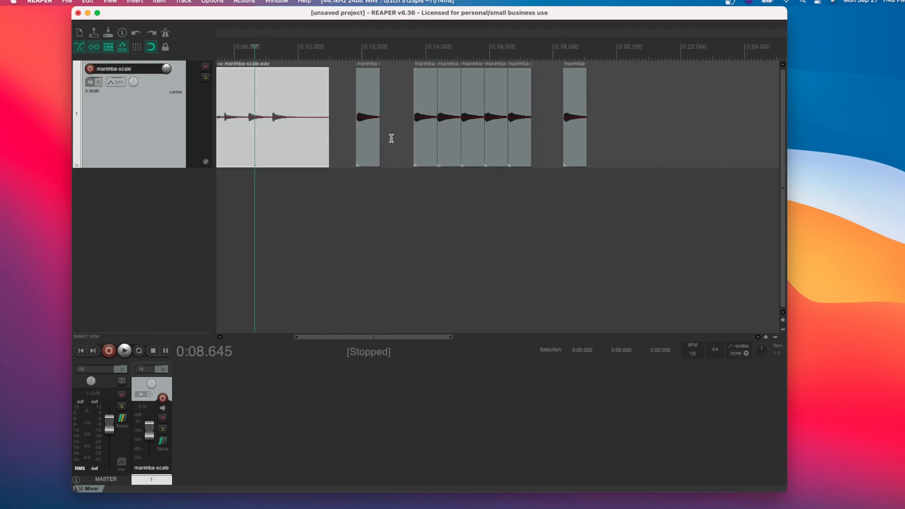
{"action": "left_click", "coordinate": [433, 117]}
{"action": "key", "text": "super+v"}
{"action": "scroll", "coordinate": [445, 126], "scroll_direction": "up", "scroll_amount": 5}
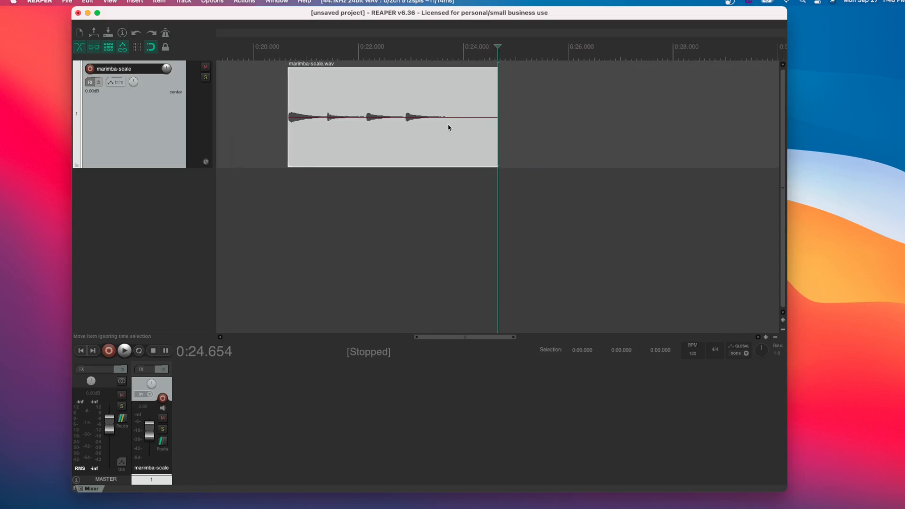
{"action": "scroll", "coordinate": [441, 131], "scroll_direction": "left", "scroll_amount": 1}
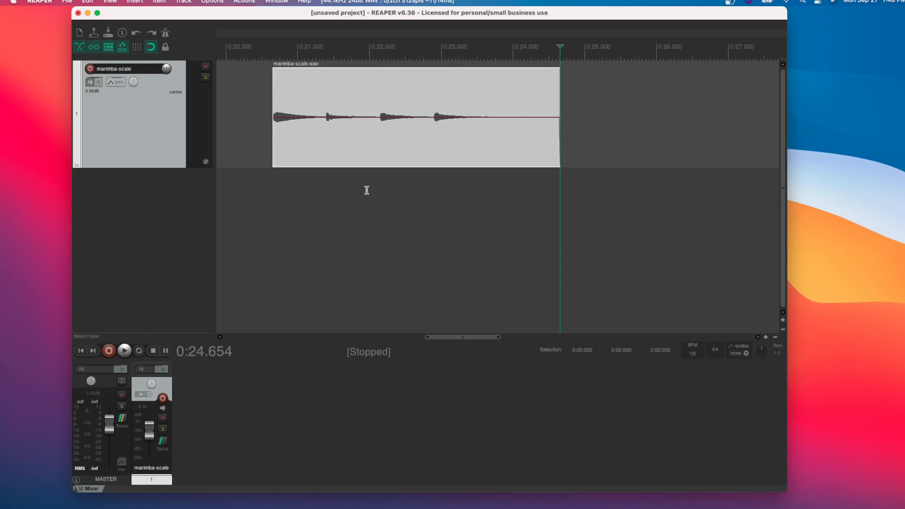
Split the pasted four-note piece before its third note at 0:21.992 and before its fourth note at 0:22.823.
{"action": "scroll", "coordinate": [368, 188], "scroll_direction": "down", "scroll_amount": 2}
{"action": "left_click", "coordinate": [385, 167]}
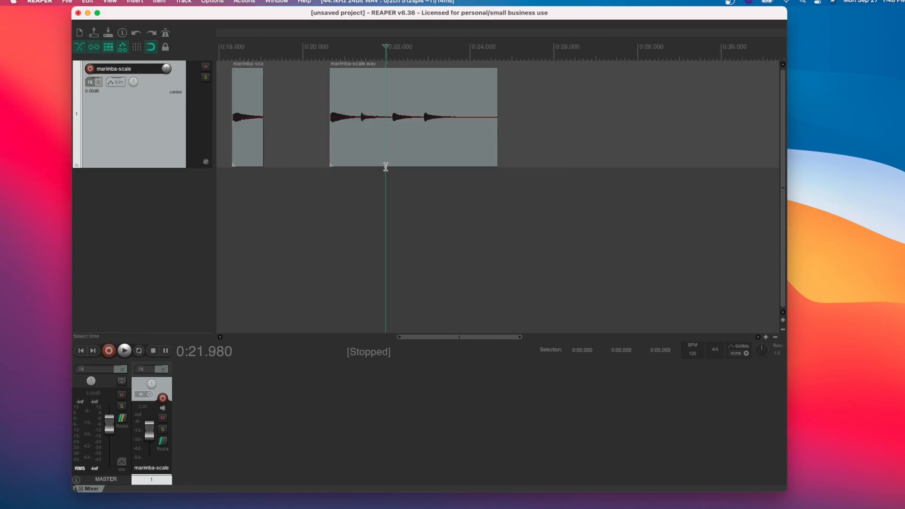
{"action": "key", "text": "Right"}
{"action": "key", "text": "Right"}
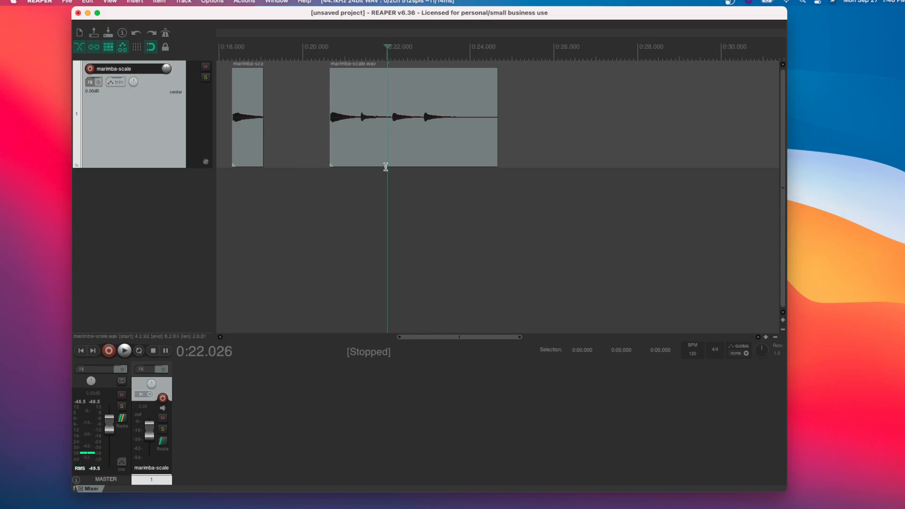
{"action": "left_click", "coordinate": [392, 170]}
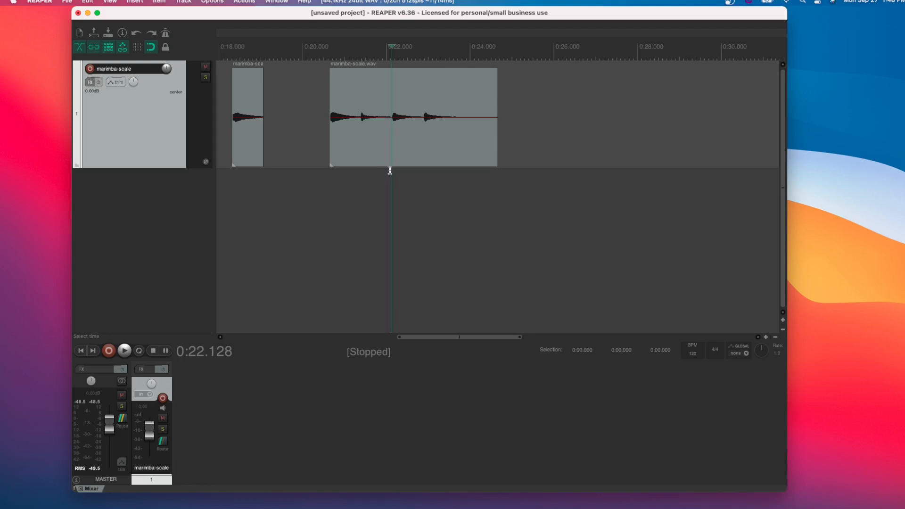
{"action": "left_click", "coordinate": [386, 170]}
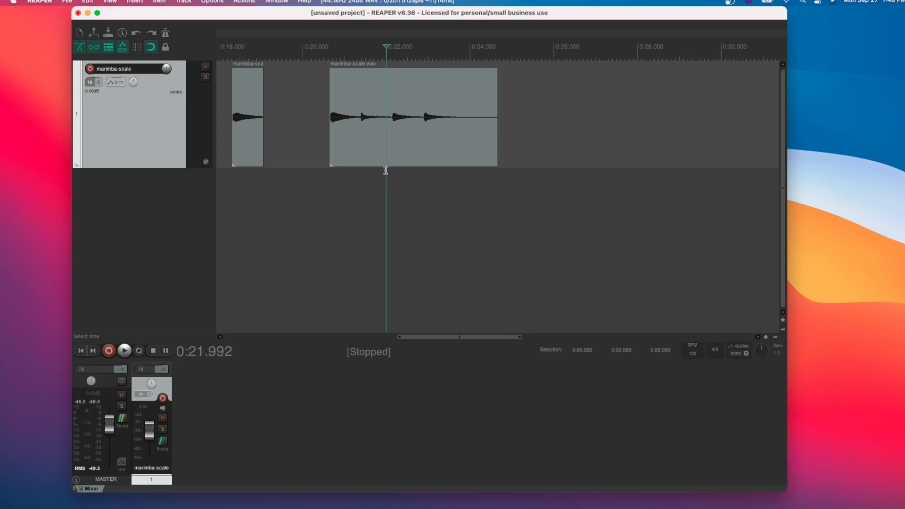
{"action": "key", "text": "s"}
{"action": "left_click", "coordinate": [420, 169]}
{"action": "key", "text": "s"}
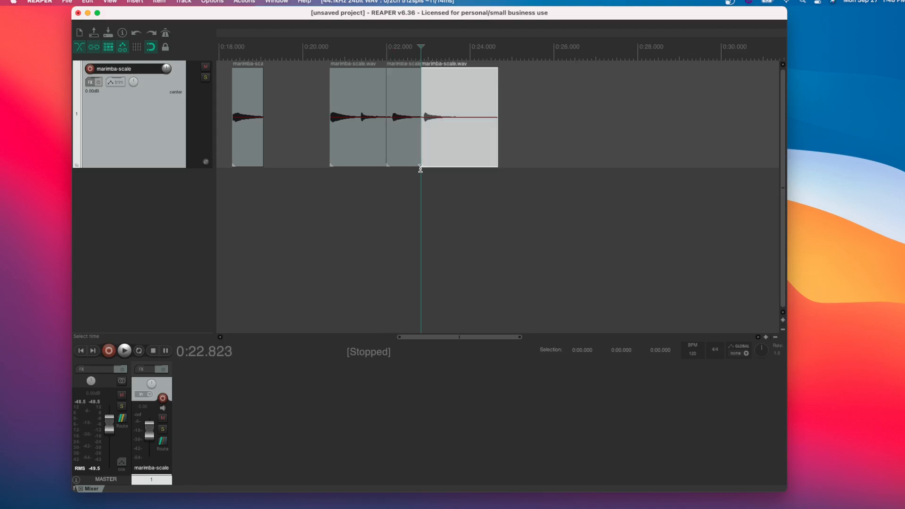
Delete the pieces before and after the isolated third note, keeping only that note.
{"action": "left_click", "coordinate": [405, 145]}
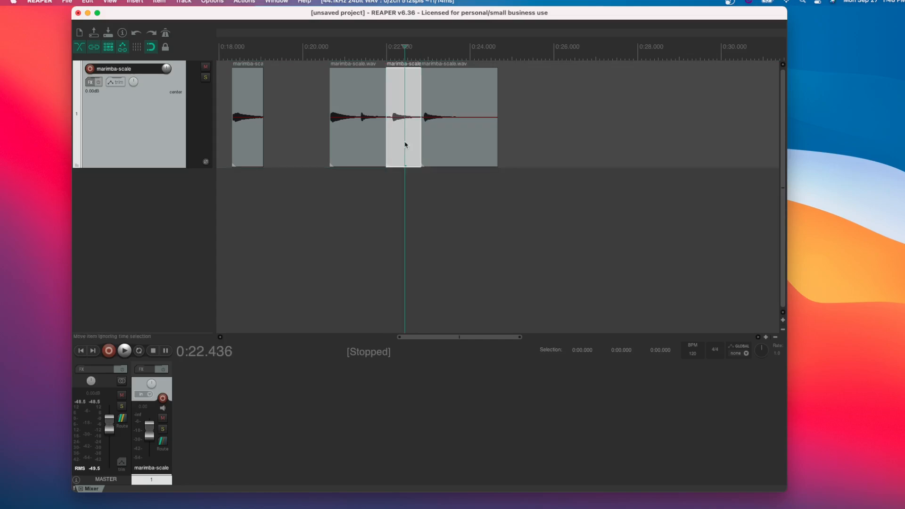
{"action": "left_click", "coordinate": [566, 141]}
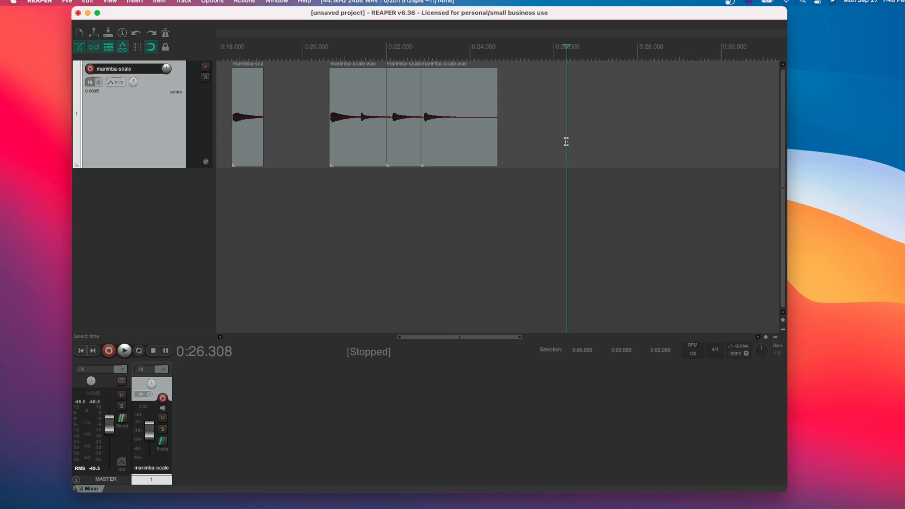
{"action": "left_click", "coordinate": [471, 135]}
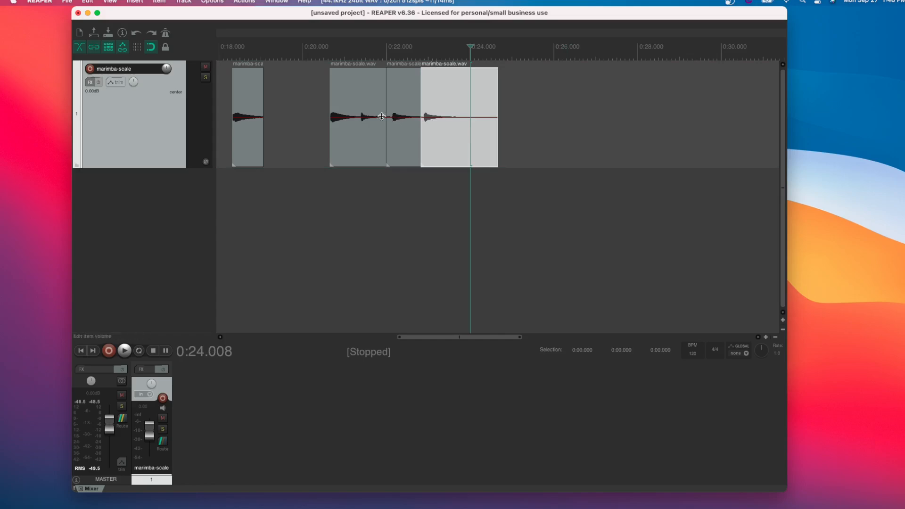
{"action": "left_click", "coordinate": [355, 127]}
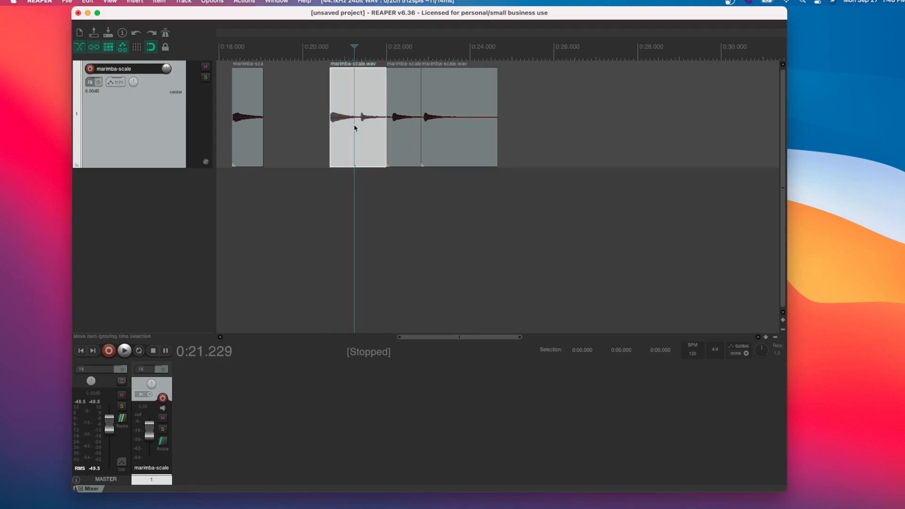
{"action": "key", "text": "Delete"}
{"action": "left_click", "coordinate": [414, 137]}
{"action": "key", "text": "Delete"}
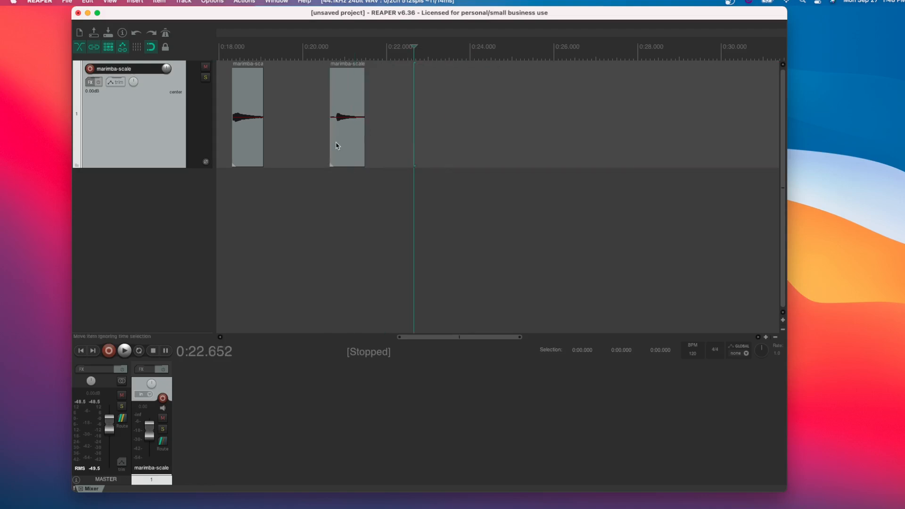
Move the remaining note to about 0:21.0 and trim the silence before its attack.
{"action": "scroll", "coordinate": [335, 145], "scroll_direction": "up", "scroll_amount": 5}
{"action": "scroll", "coordinate": [336, 145], "scroll_direction": "left", "scroll_amount": 5}
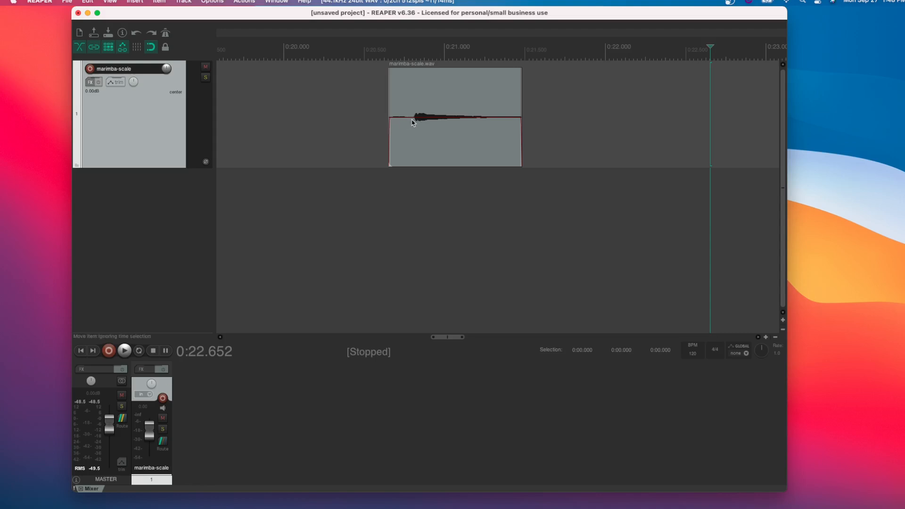
{"action": "left_click", "coordinate": [433, 78]}
{"action": "left_click_drag", "start_coordinate": [434, 78], "coordinate": [497, 84]}
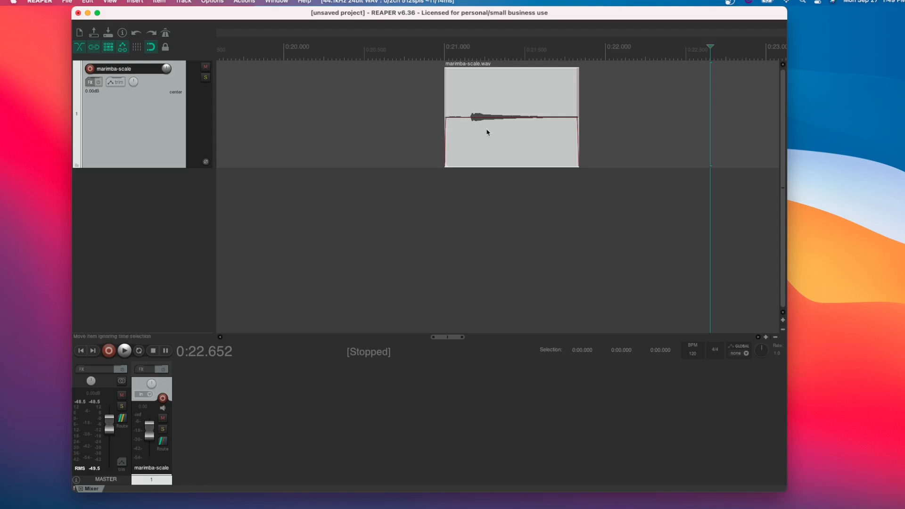
{"action": "left_click_drag", "start_coordinate": [446, 95], "coordinate": [467, 92]}
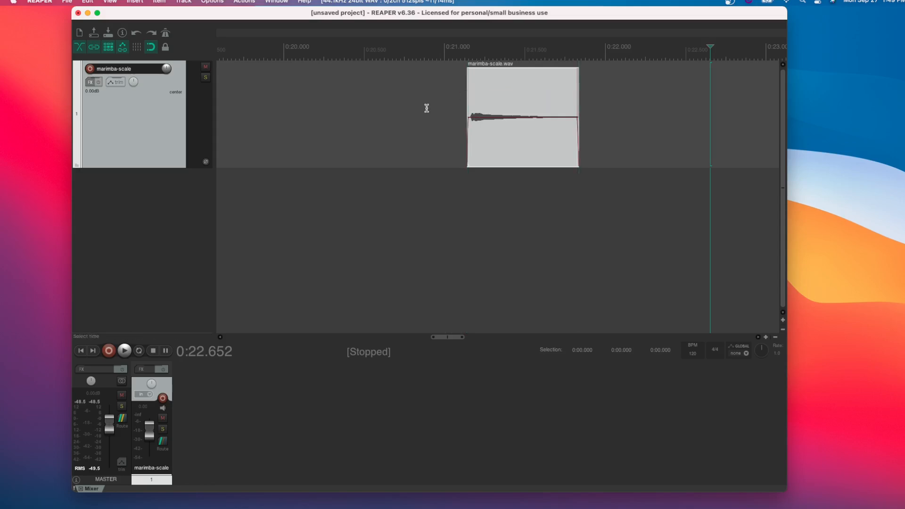
Undo the last trim of the silence before the note's attack.
{"action": "key", "text": "super+z"}
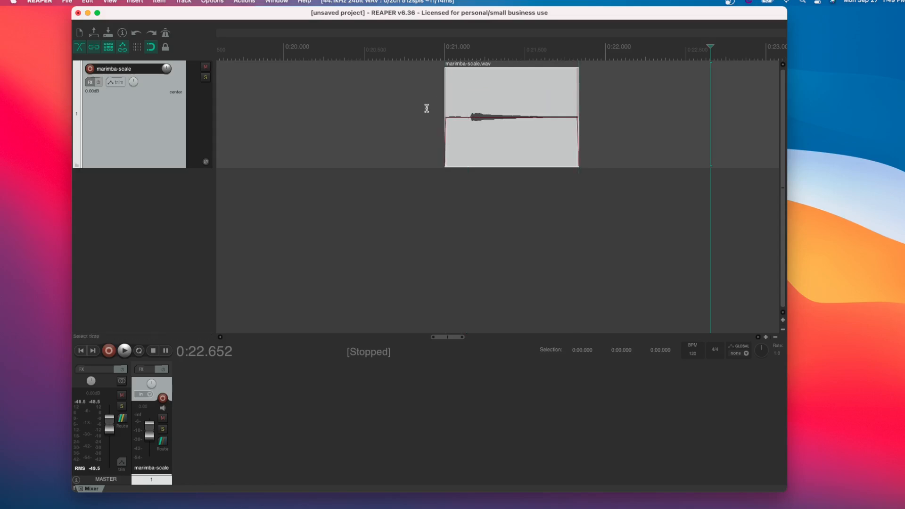
{"action": "left_click", "coordinate": [507, 102]}
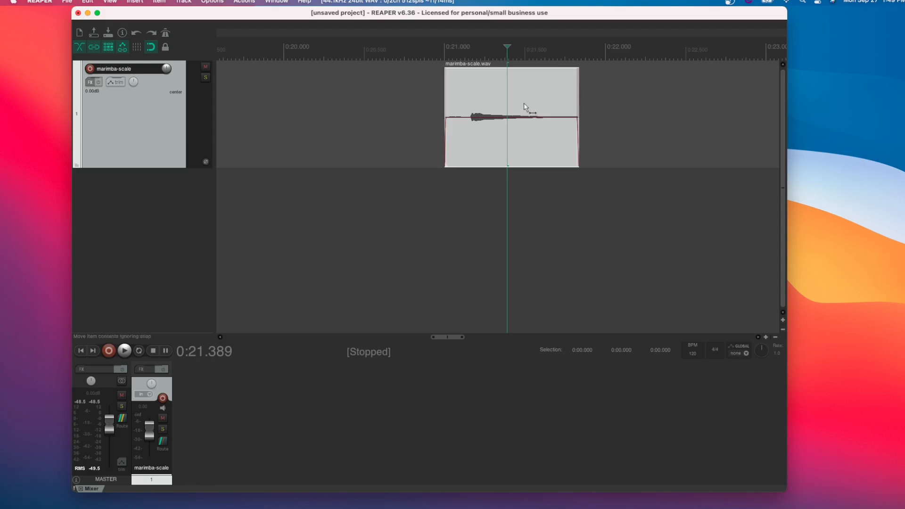
Slip the note's audio so its attack sits at the item's start, trim the item's end to about 0:21.75, and play it.
{"action": "left_click_drag", "start_coordinate": [523, 103], "coordinate": [495, 105]}
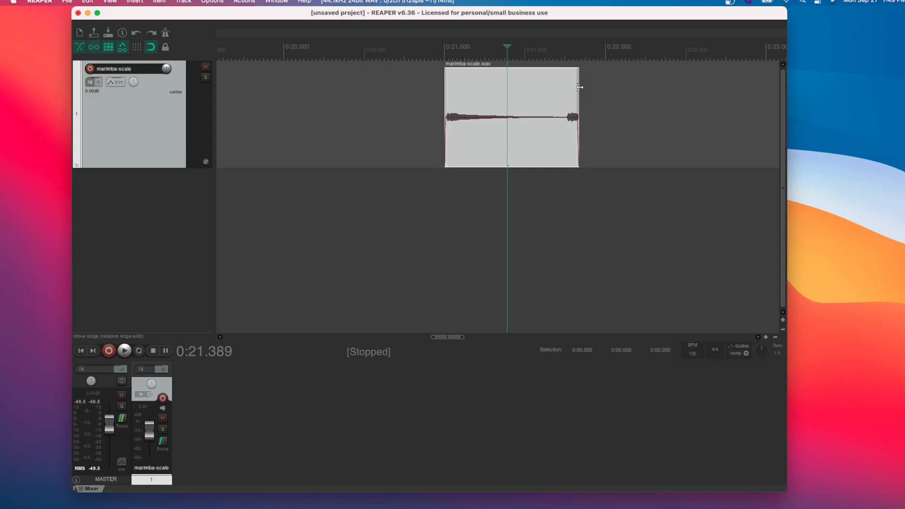
{"action": "left_click_drag", "start_coordinate": [579, 87], "coordinate": [565, 87]}
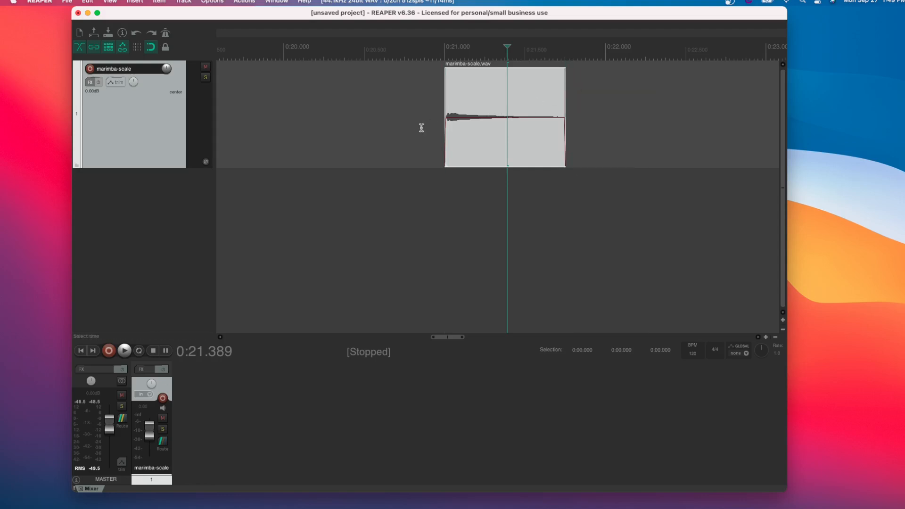
{"action": "left_click", "coordinate": [416, 127]}
{"action": "key", "text": "space"}
{"action": "key", "text": "space"}
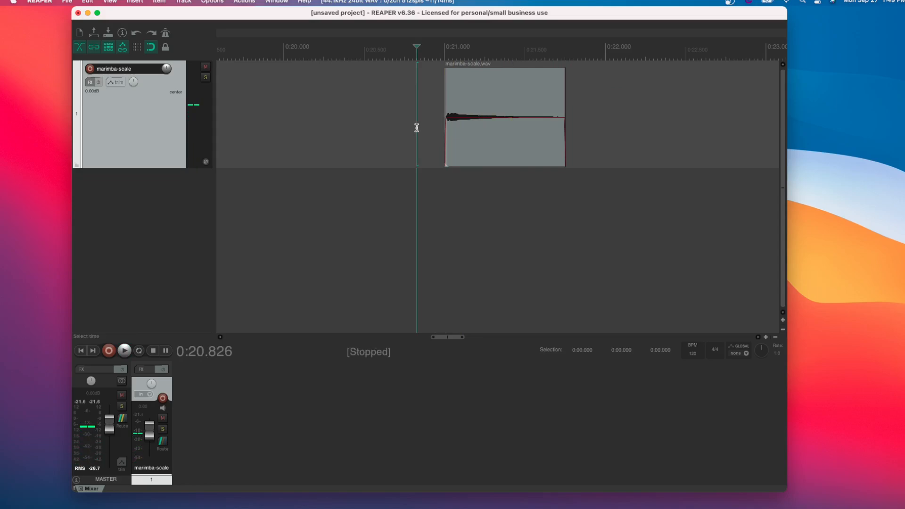
Undo the slip and end trim, and play the note several times from about 0:20.8.
{"action": "key", "text": "super+a"}
{"action": "key", "text": "super+z"}
{"action": "left_click", "coordinate": [417, 128]}
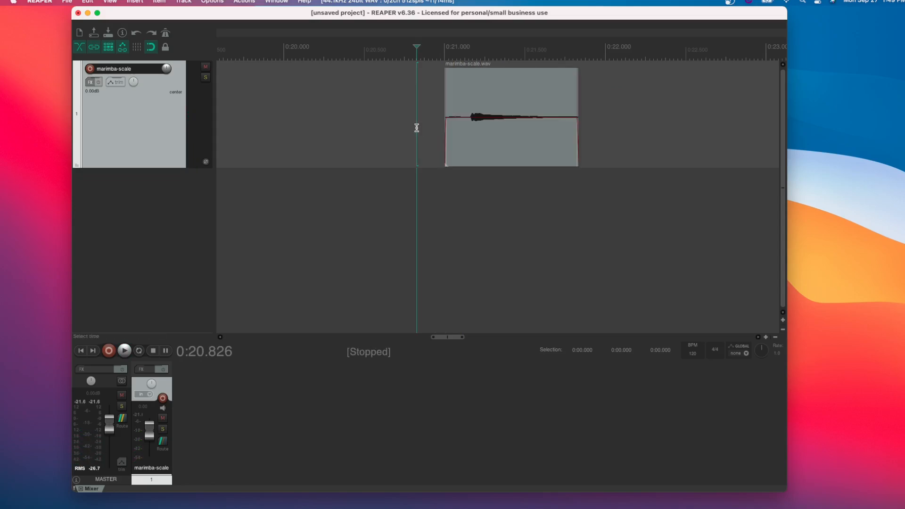
{"action": "key", "text": "space"}
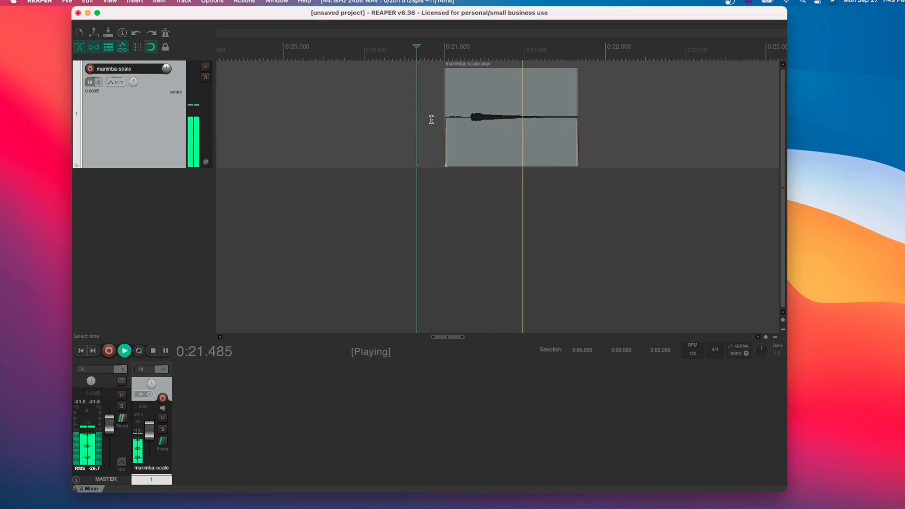
{"action": "key", "text": "space"}
{"action": "key", "text": "space"}
{"action": "key", "text": "space"}
{"action": "key", "text": "space"}
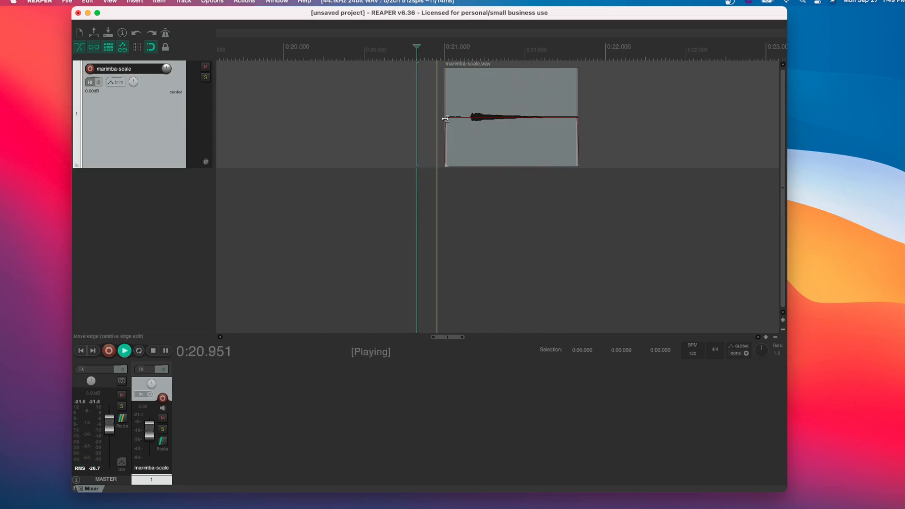
{"action": "key", "text": "space"}
{"action": "key", "text": "space"}
{"action": "key", "text": "space"}
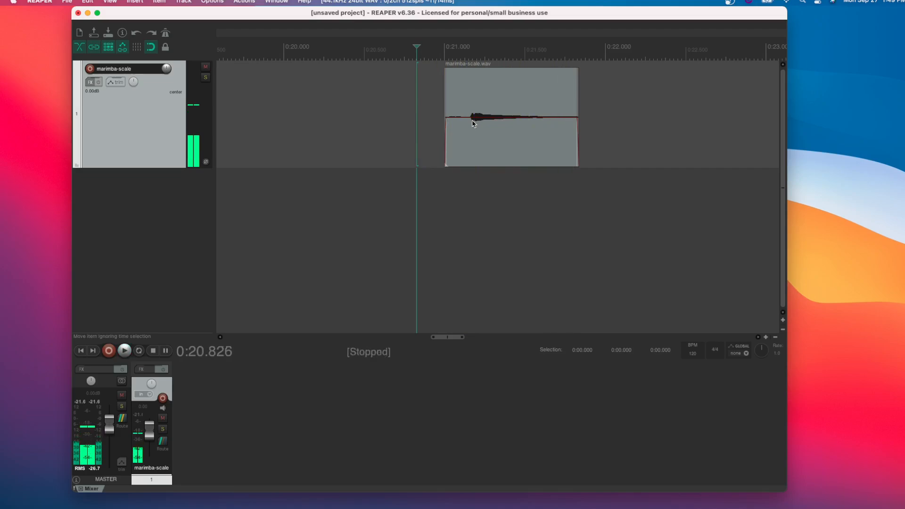
Slip the audio earlier within the item so the attack starts at 0:21.0, and trim off the next note's attack at about 0:21.75.
{"action": "left_click_drag", "start_coordinate": [493, 134], "coordinate": [468, 139]}
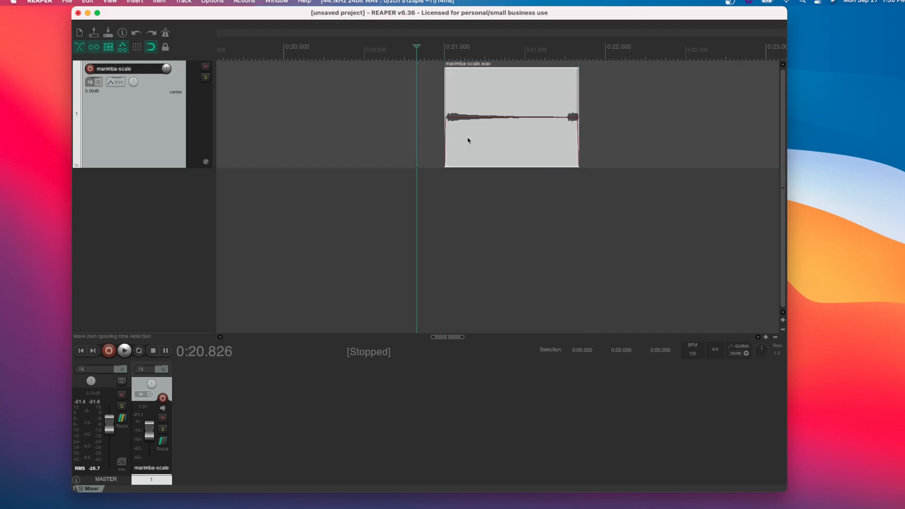
{"action": "left_click_drag", "start_coordinate": [576, 135], "coordinate": [565, 133]}
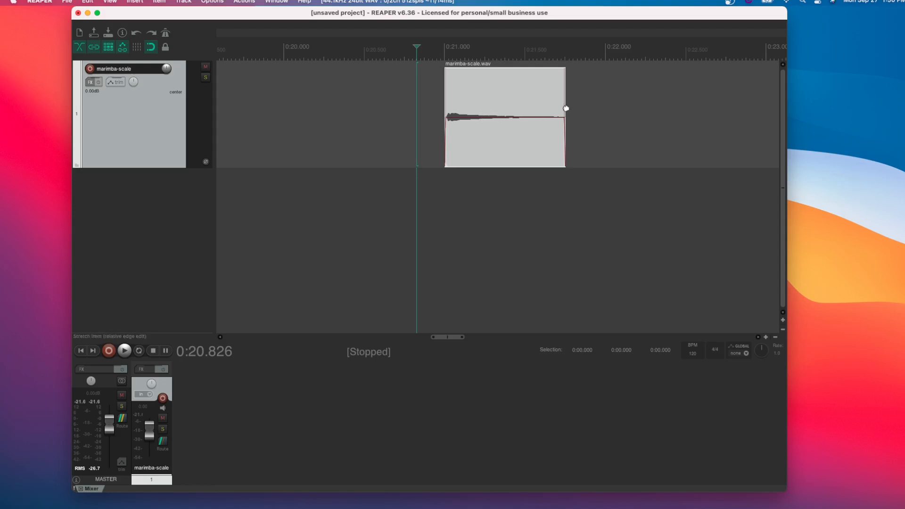
Time-stretch the note so it ends at about 0:22.0, and play it from about 0:20.65.
{"action": "left_click_drag", "start_coordinate": [566, 108], "coordinate": [606, 111]}
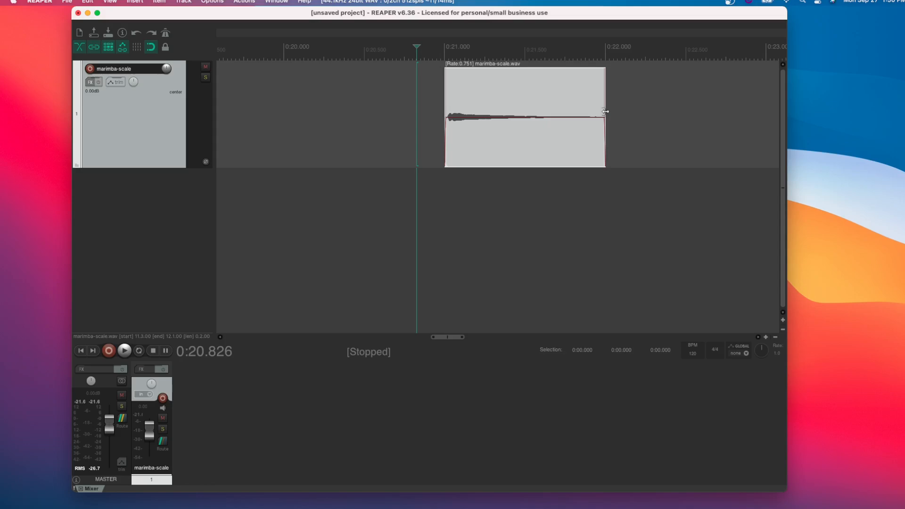
{"action": "left_click", "coordinate": [436, 130]}
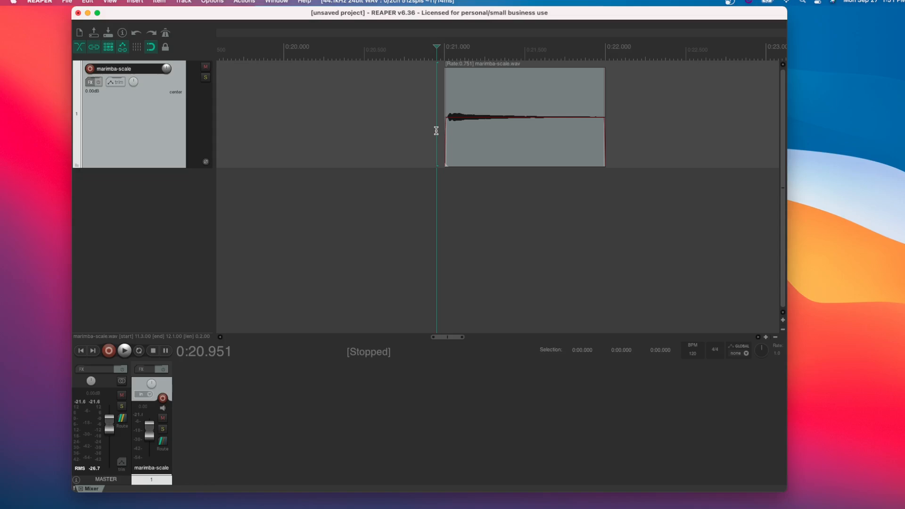
{"action": "left_click", "coordinate": [387, 134]}
{"action": "key", "text": "space"}
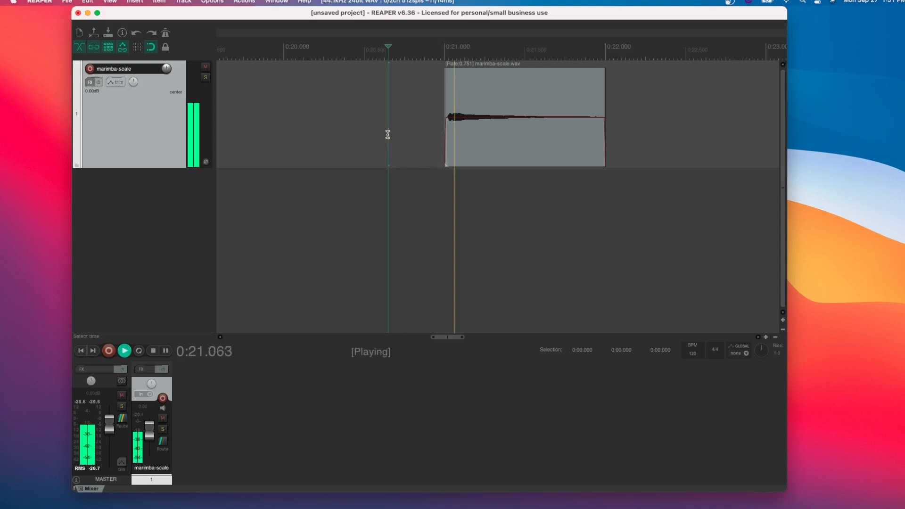
{"action": "key", "text": "space"}
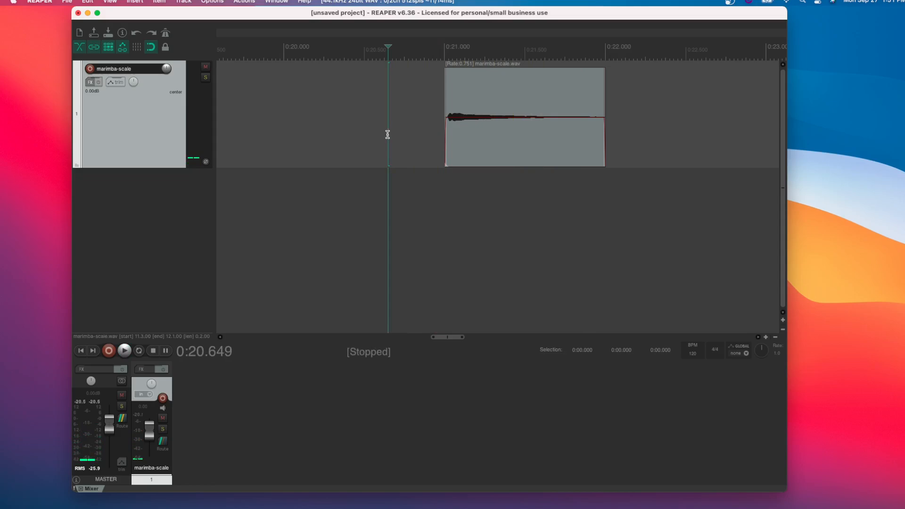
Undo the last time-stretch and play the note at its original speed for comparison.
{"action": "key", "text": "super+z"}
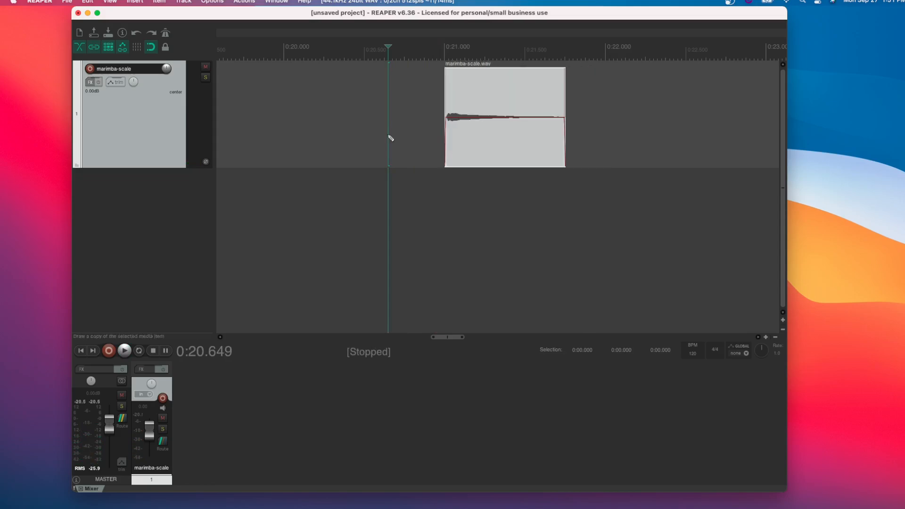
{"action": "key", "text": "space"}
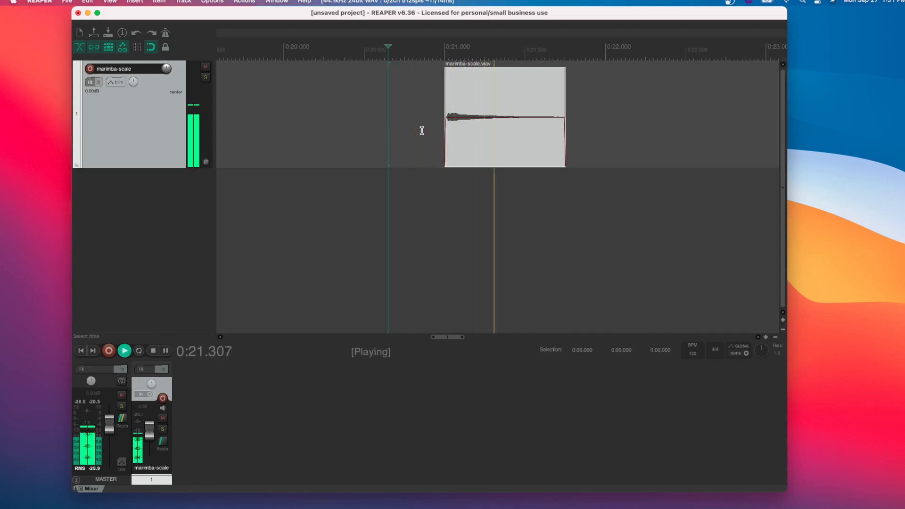
{"action": "key", "text": "space"}
{"action": "key", "text": "space"}
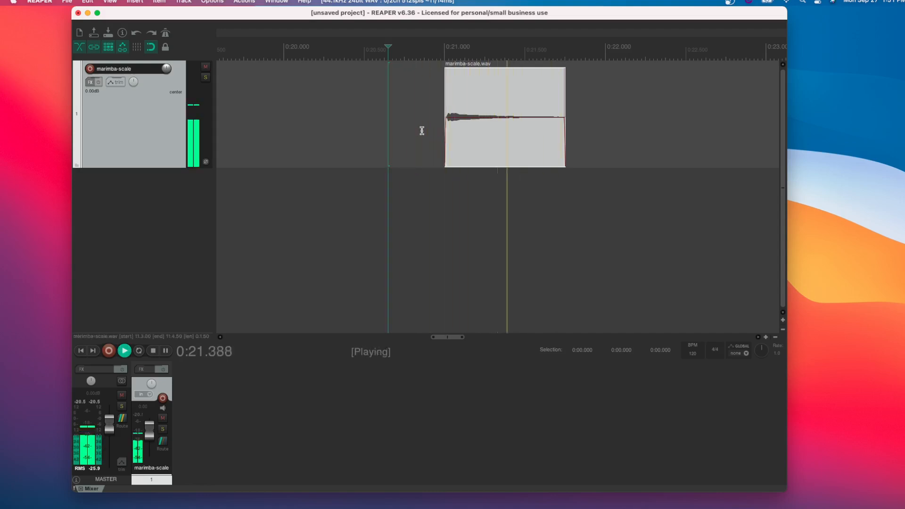
{"action": "key", "text": "space"}
Time-stretch the note to a rate of 0.226 so it ends at about 0:24.3, and play the slowed note.
{"action": "scroll", "coordinate": [422, 131], "scroll_direction": "down", "scroll_amount": 3}
{"action": "scroll", "coordinate": [523, 129], "scroll_direction": "left", "scroll_amount": 3}
{"action": "scroll", "coordinate": [580, 129], "scroll_direction": "right", "scroll_amount": 5}
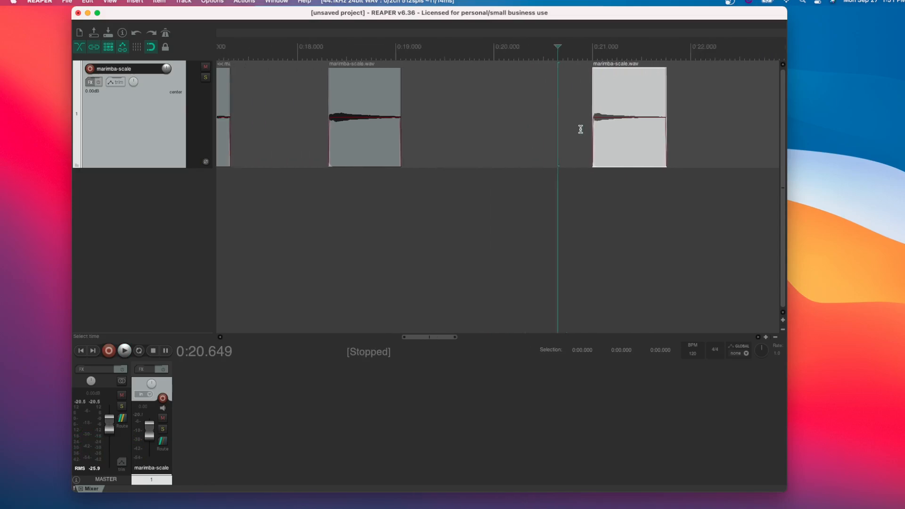
{"action": "scroll", "coordinate": [575, 133], "scroll_direction": "right", "scroll_amount": 2}
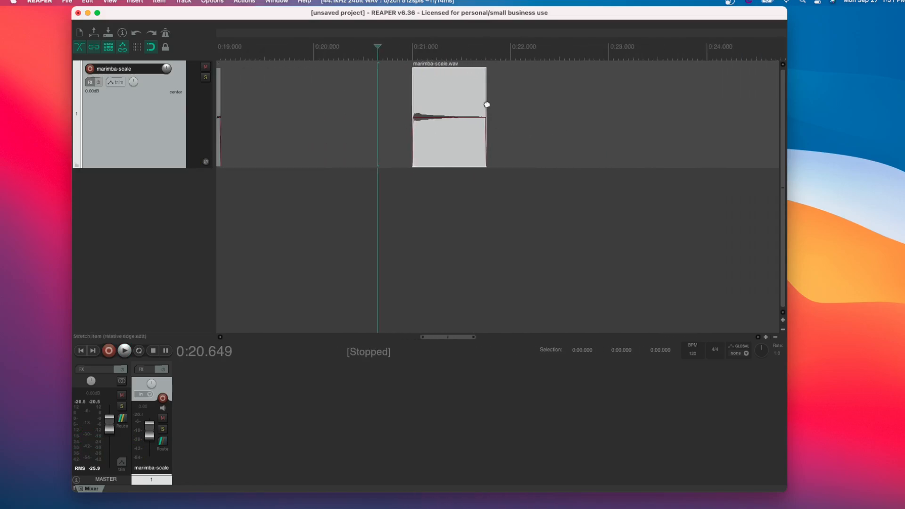
{"action": "left_click_drag", "start_coordinate": [487, 102], "coordinate": [738, 99]}
{"action": "left_click", "coordinate": [368, 141]}
{"action": "key", "text": "space"}
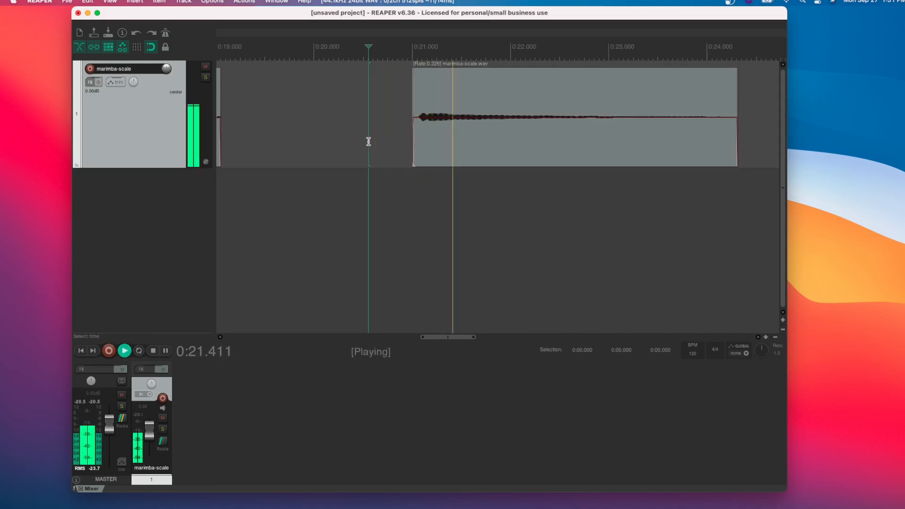
{"action": "key", "text": "space"}
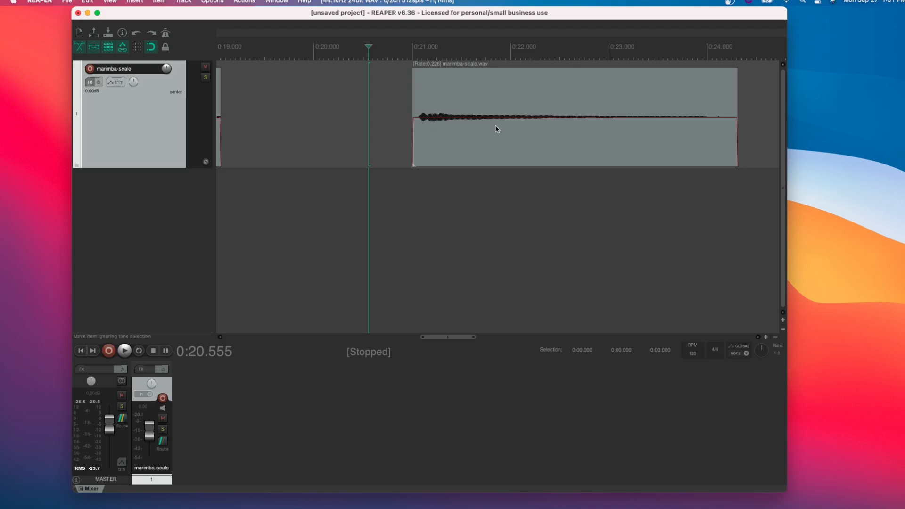
Shorten the stretched note to a rate of 0.757 so it ends at about 0:22.0, and play it from about 0:20.7.
{"action": "scroll", "coordinate": [516, 128], "scroll_direction": "down", "scroll_amount": 3}
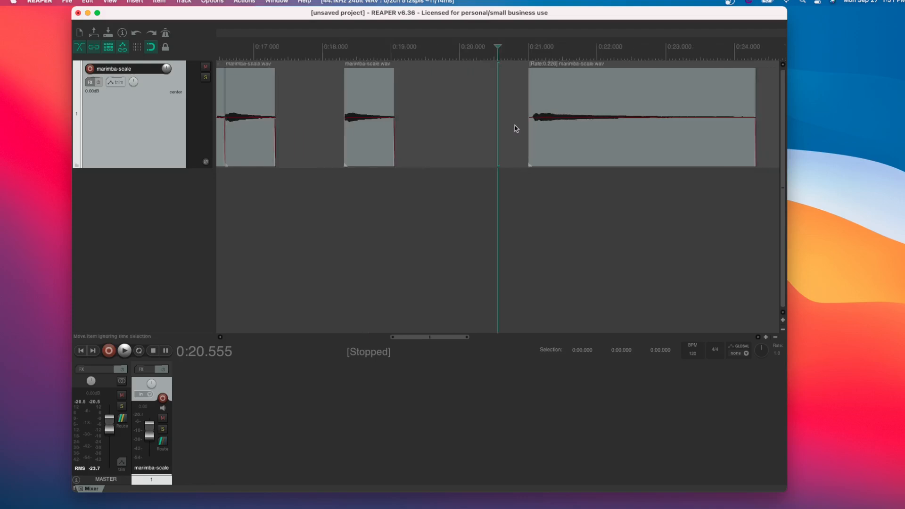
{"action": "scroll", "coordinate": [517, 128], "scroll_direction": "down", "scroll_amount": 2}
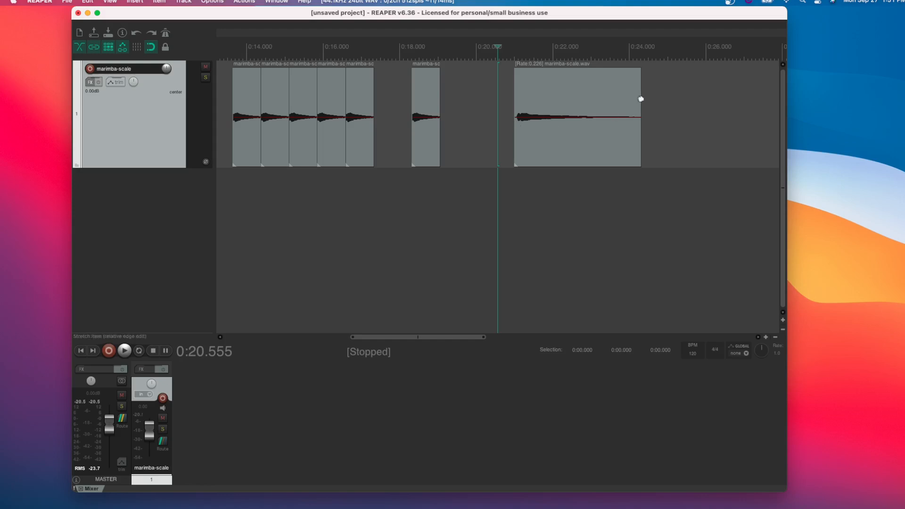
{"action": "left_click_drag", "start_coordinate": [640, 99], "coordinate": [550, 108]}
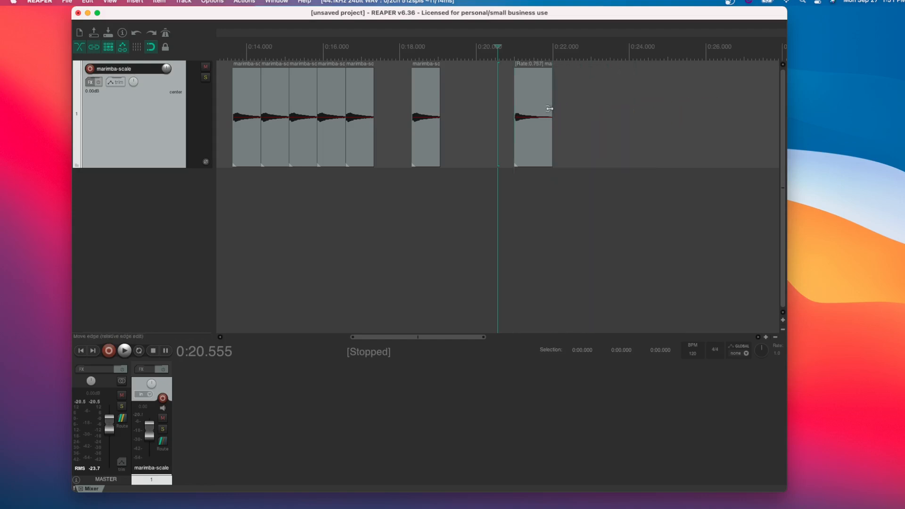
{"action": "left_click", "coordinate": [503, 108]}
{"action": "key", "text": "space"}
{"action": "key", "text": "space"}
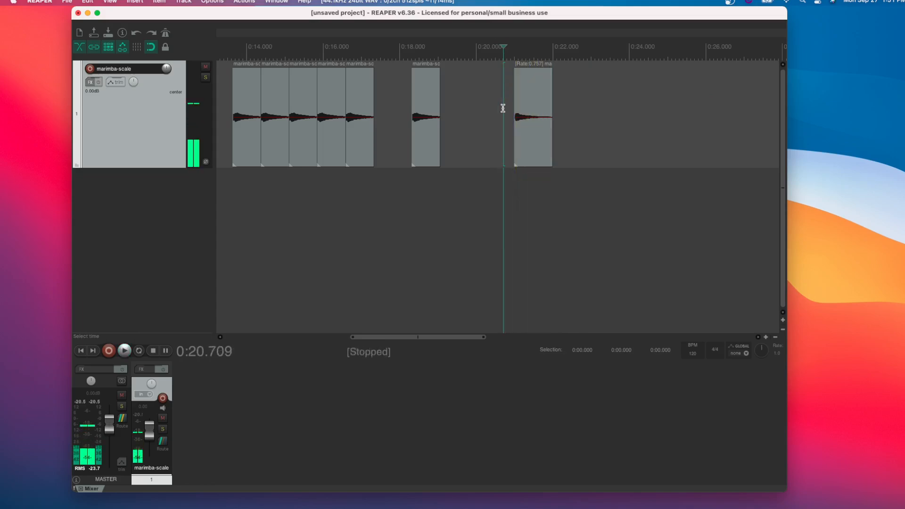
{"action": "key", "text": "space"}
{"action": "key", "text": "space"}
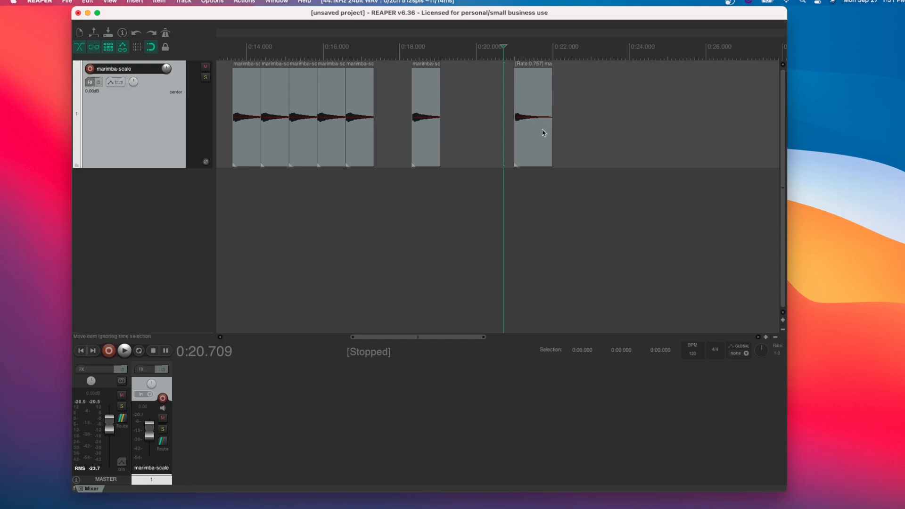